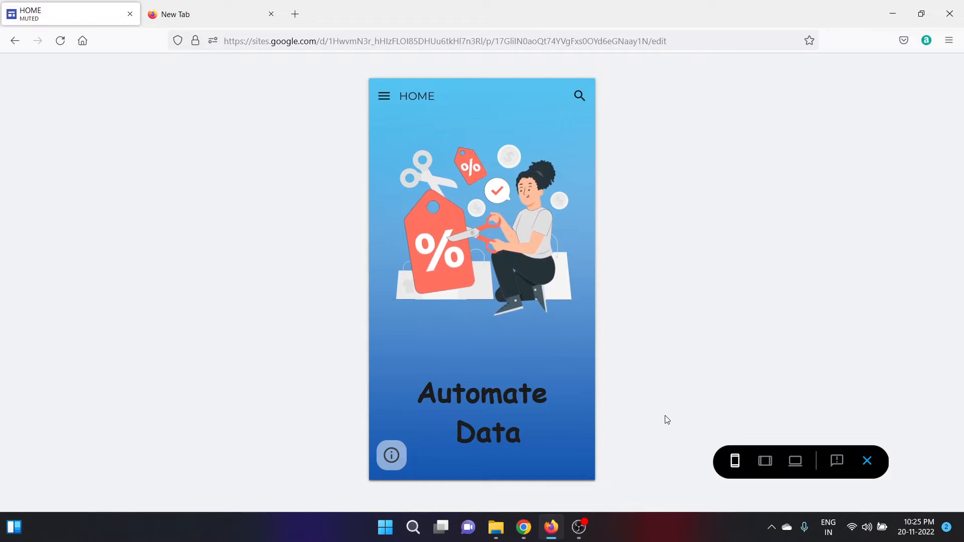
Go through Shopping Links in the preview to the Kitchen & Home Appliances page.
left_click_drag(590, 244, 607, 370)
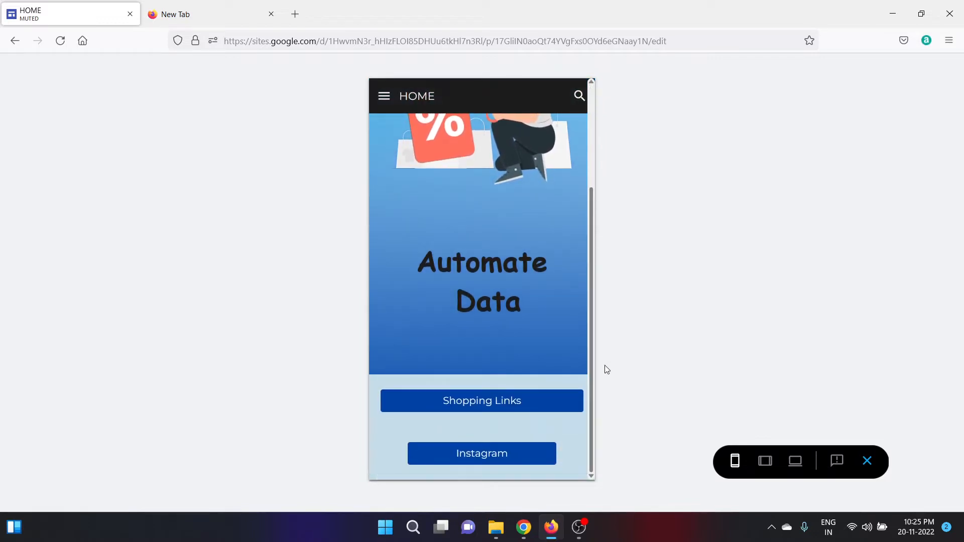
left_click(477, 408)
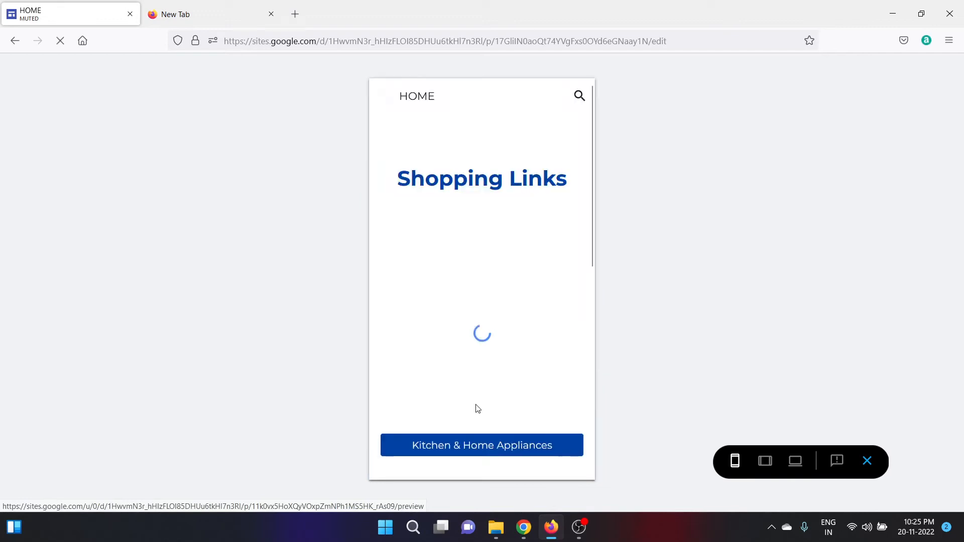
left_click_drag(592, 197, 600, 275)
left_click(482, 322)
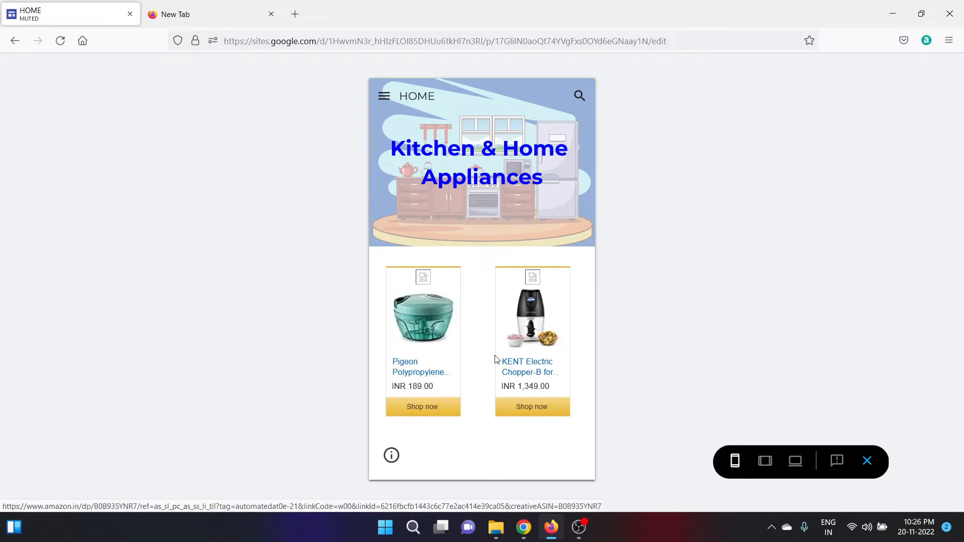
Browse the Pigeon chopper's Amazon product page, then go back to the site preview's page navigation.
left_click(428, 408)
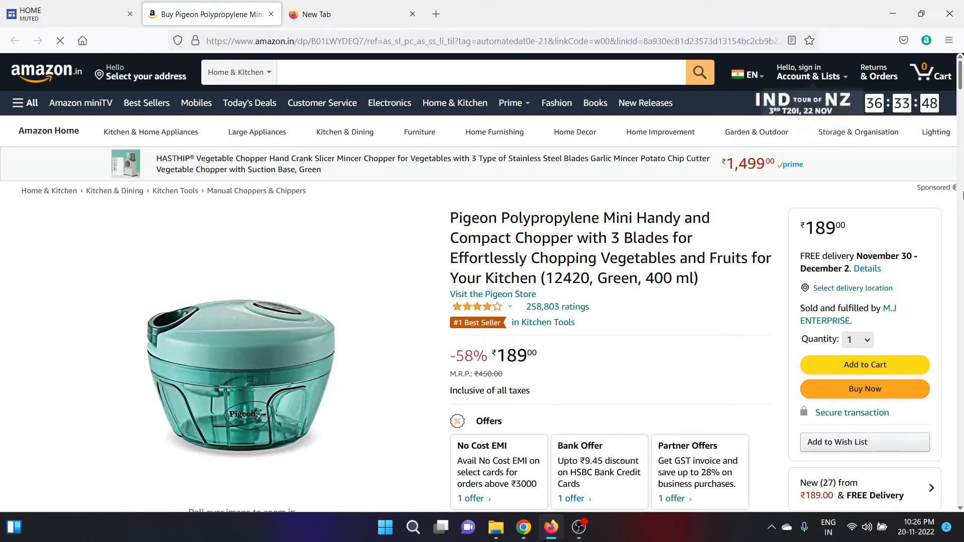
scroll(962, 195, "down", 8)
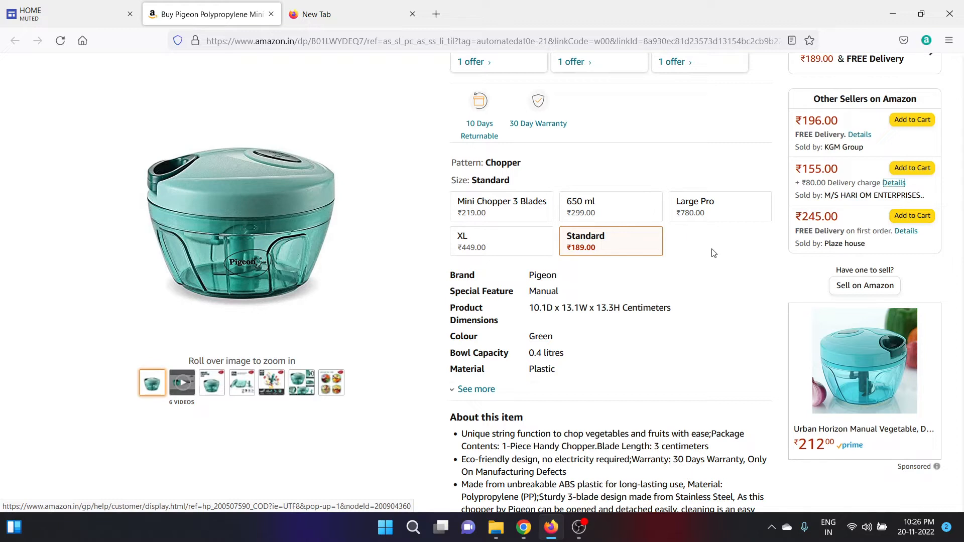
left_click(77, 6)
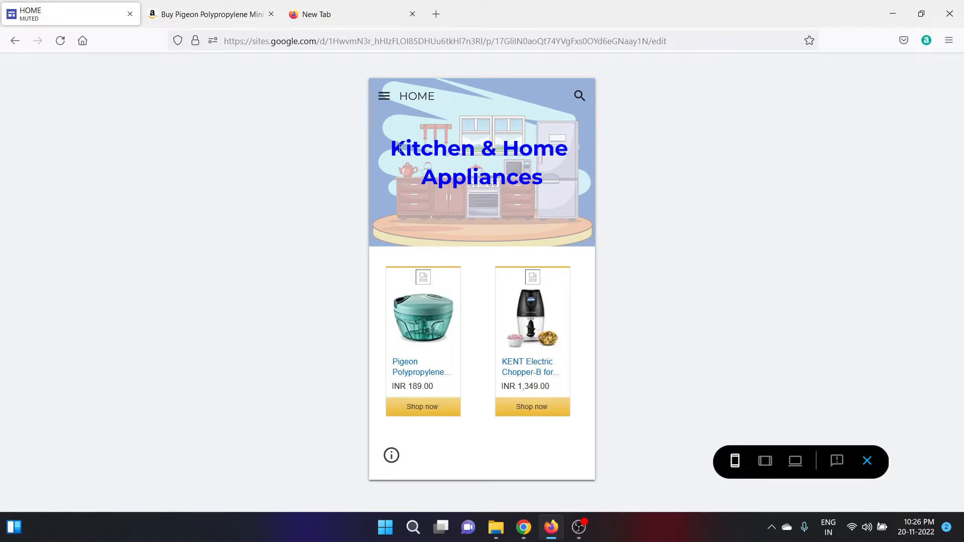
left_click(384, 95)
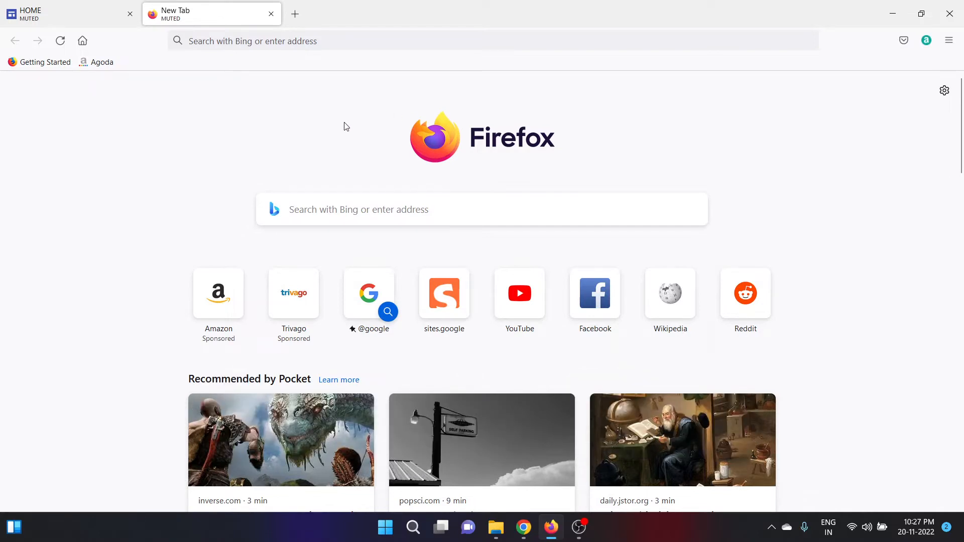
Search the web for 'google sites' and open the Google Sites sign-in result.
left_click(299, 43)
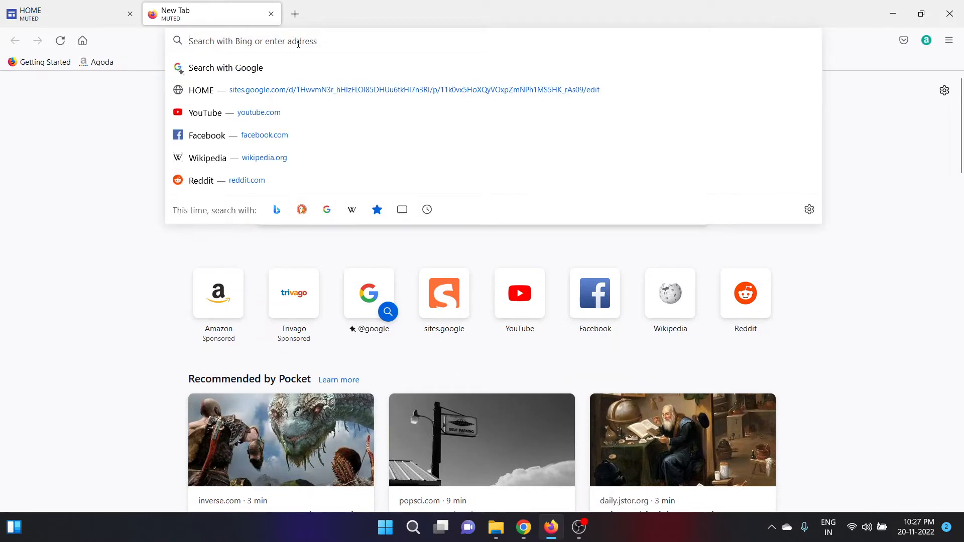
type("google")
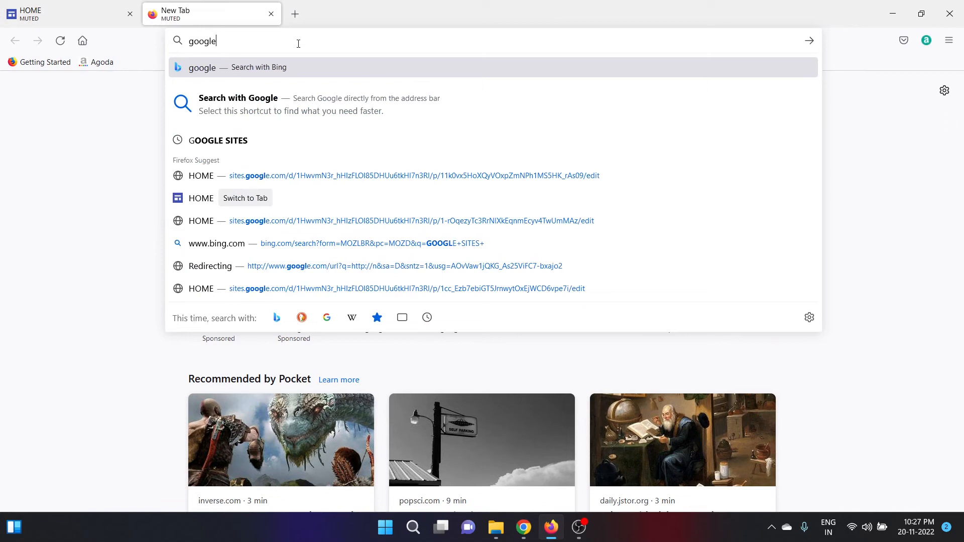
type(" sites")
key("Return")
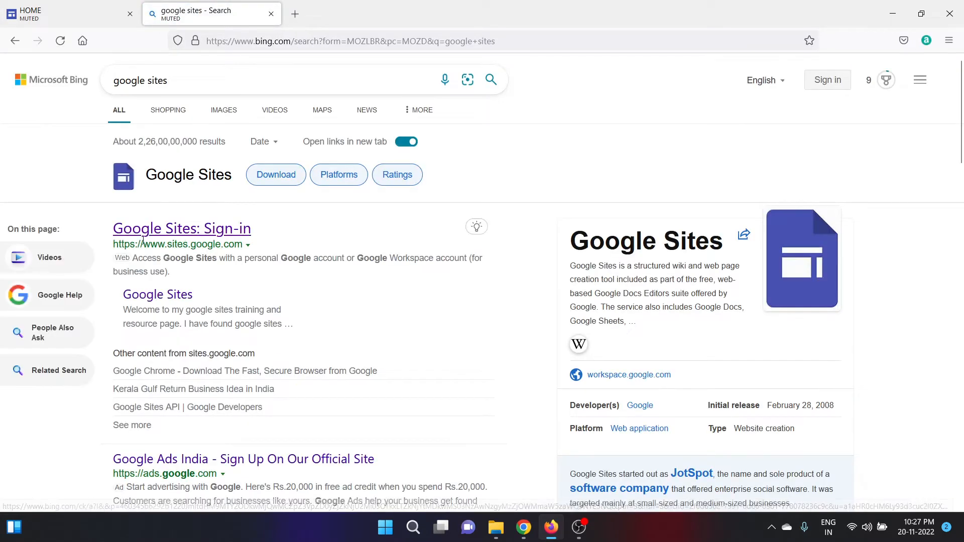
left_click(212, 240)
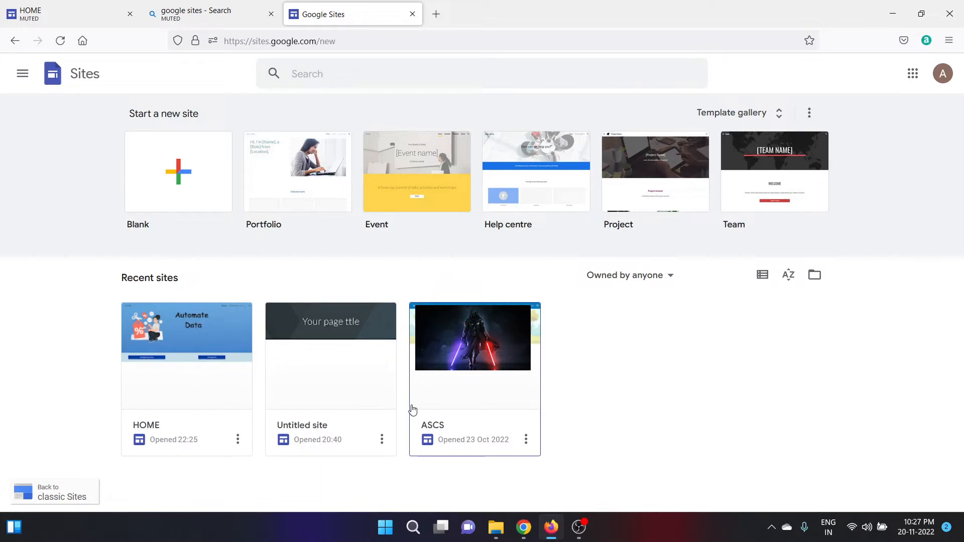
Create a new untitled site from the Blank template.
left_click(170, 186)
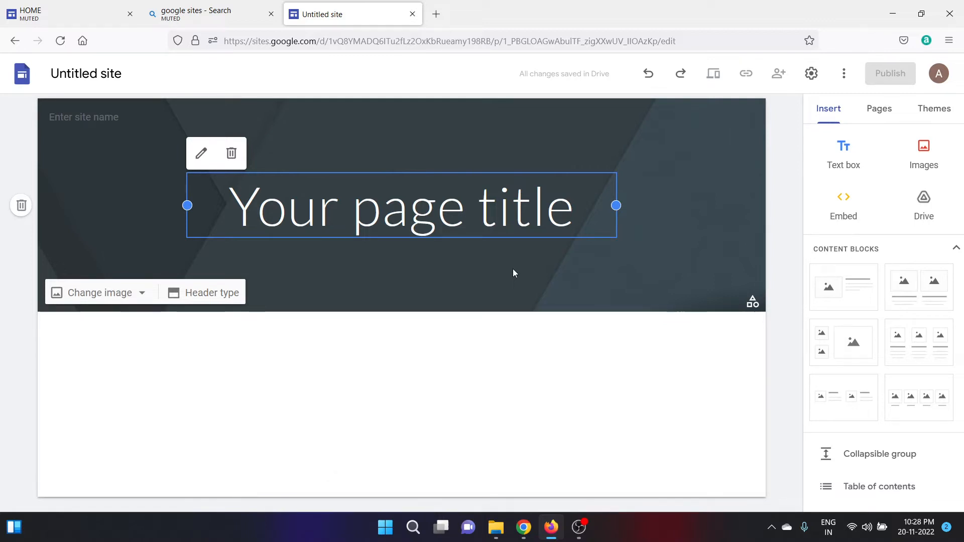
Replace the 'Your page title' placeholder with 'Shopping Website'.
left_click(373, 215)
double_click(367, 212)
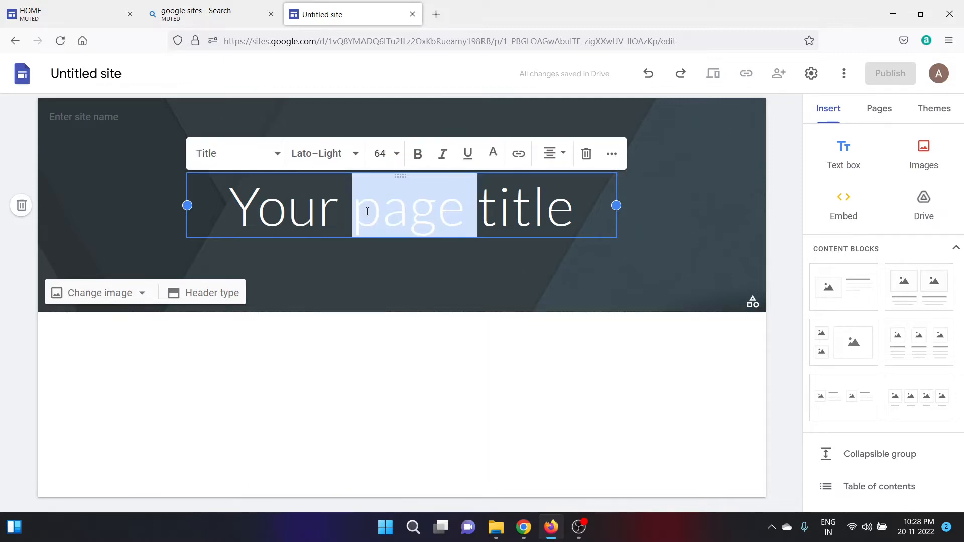
triple_click(367, 211)
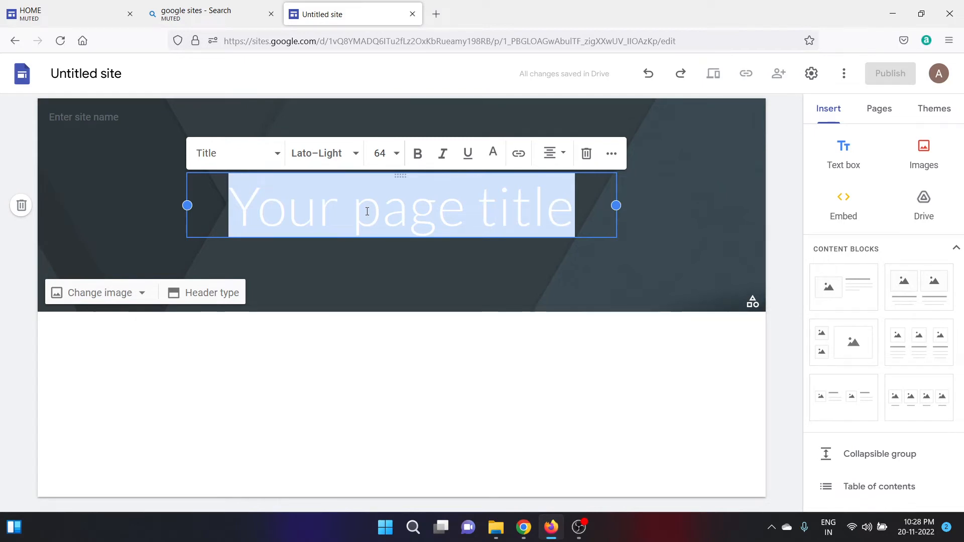
key("BackSpace")
key("Caps_Lock")
type("S")
key("Caps_Lock")
type("hopping")
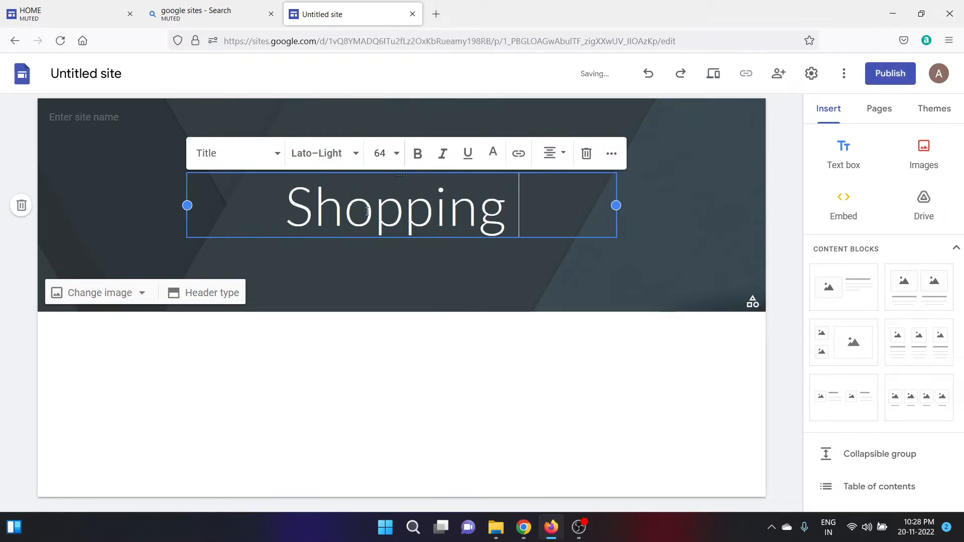
key("Caps_Lock")
type("W")
key("Caps_Lock")
type("ebsite")
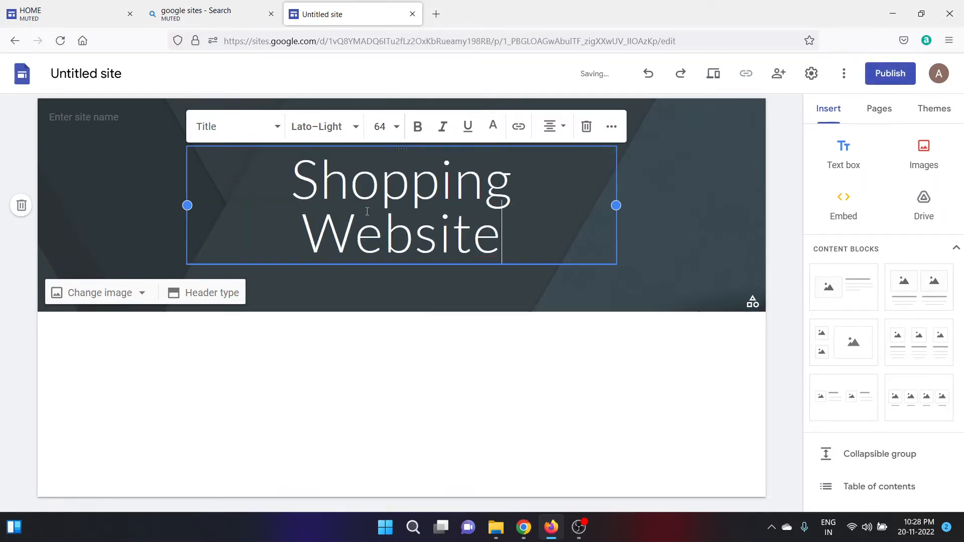
left_click(430, 348)
Set the Shopping Website title in the Georgia font.
left_click(424, 210)
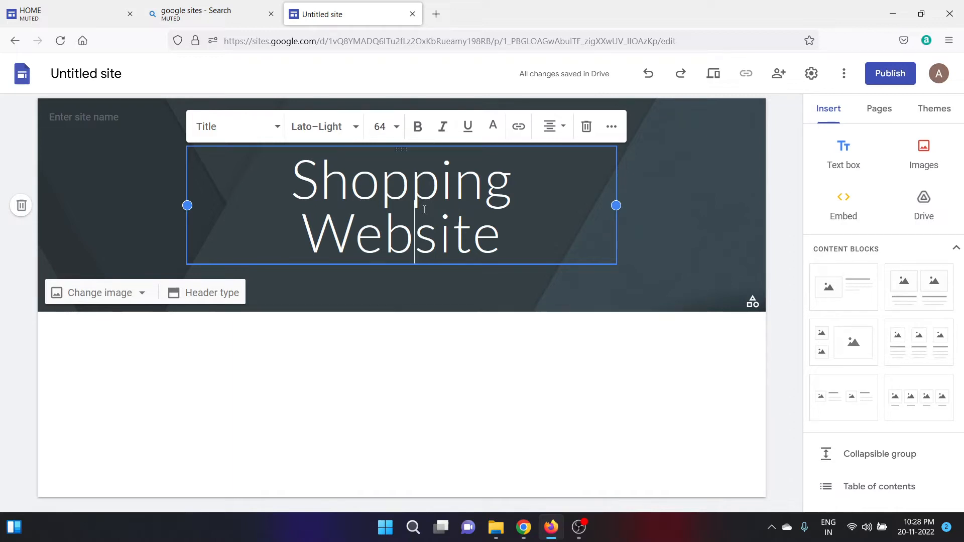
triple_click(425, 210)
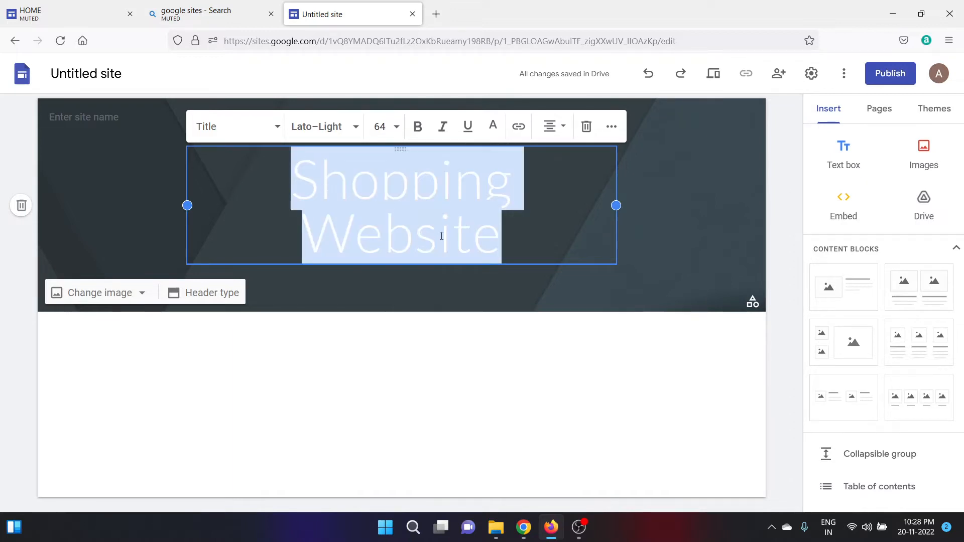
left_click(396, 130)
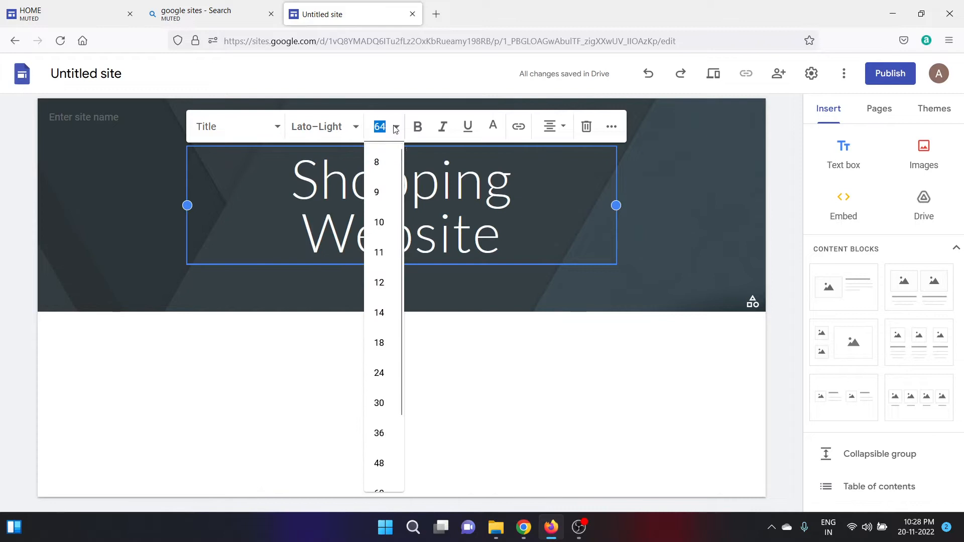
left_click(355, 126)
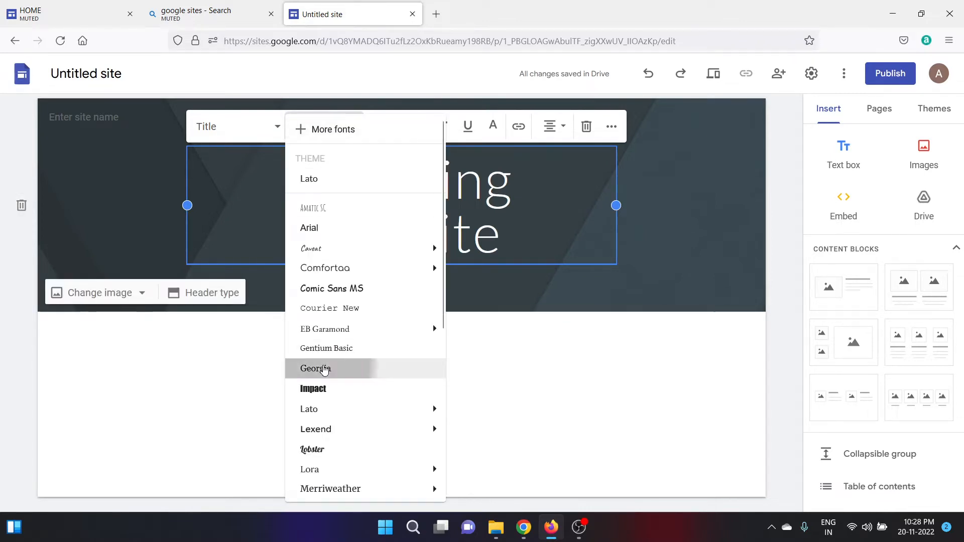
left_click(321, 367)
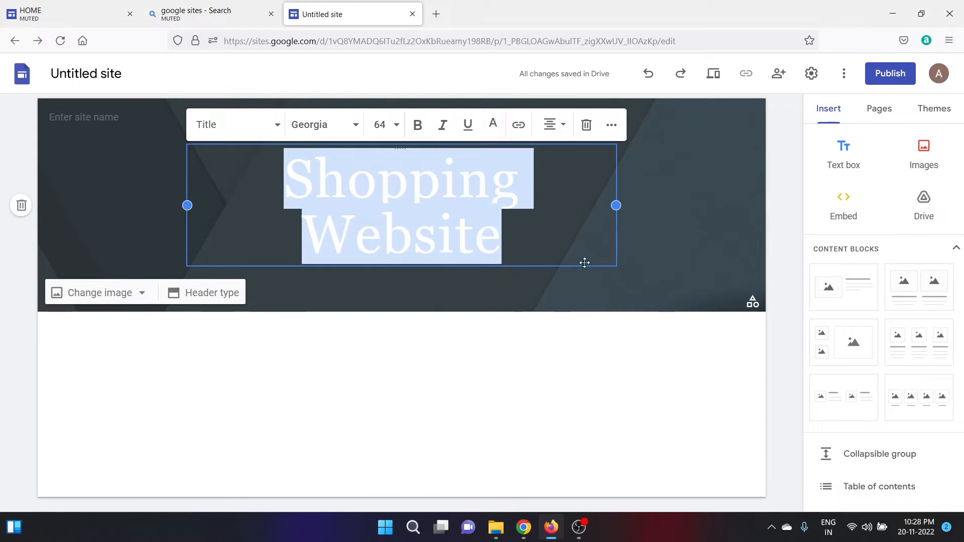
left_click(572, 331)
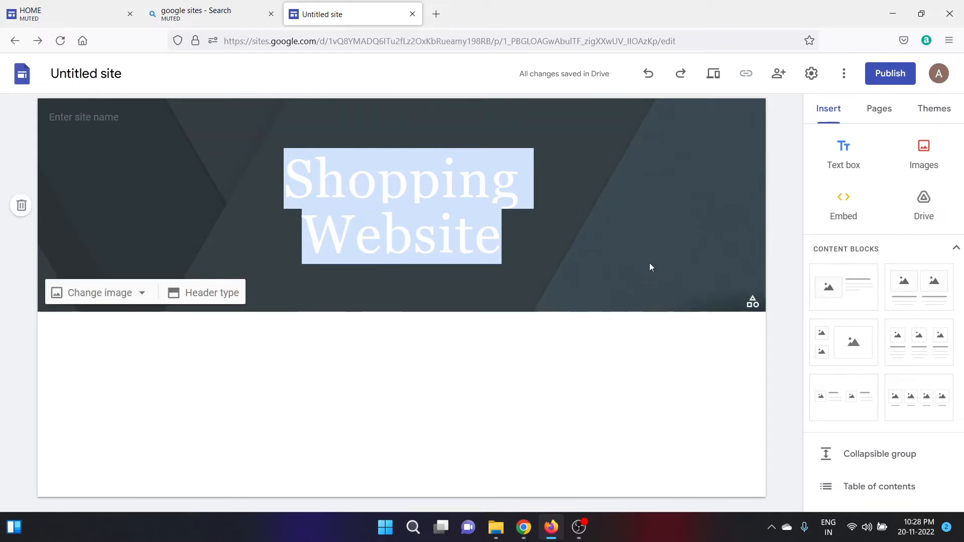
left_click(715, 76)
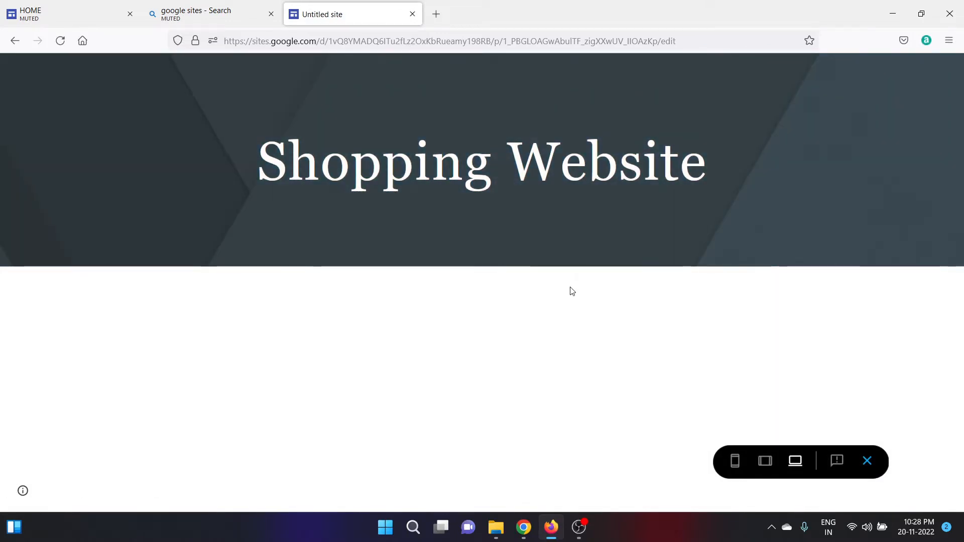
left_click(765, 462)
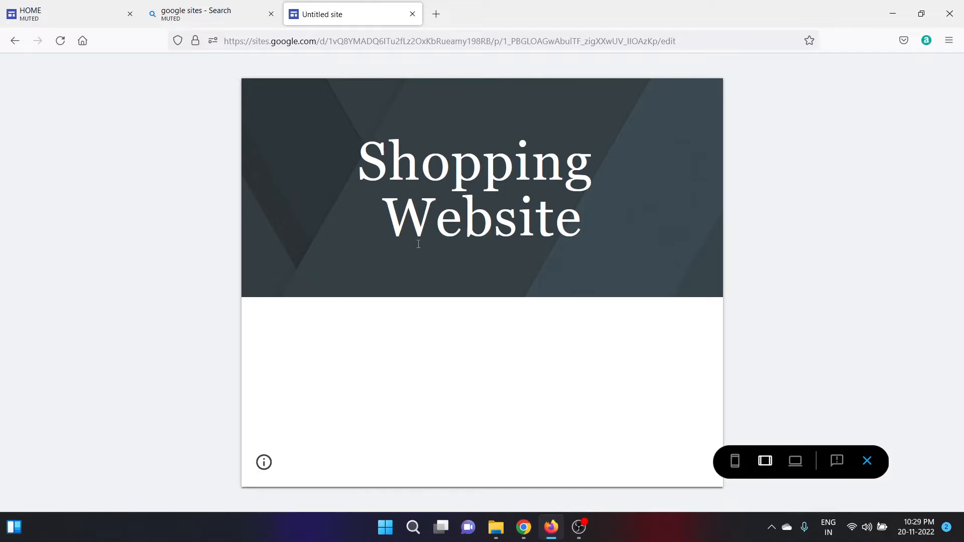
left_click(736, 462)
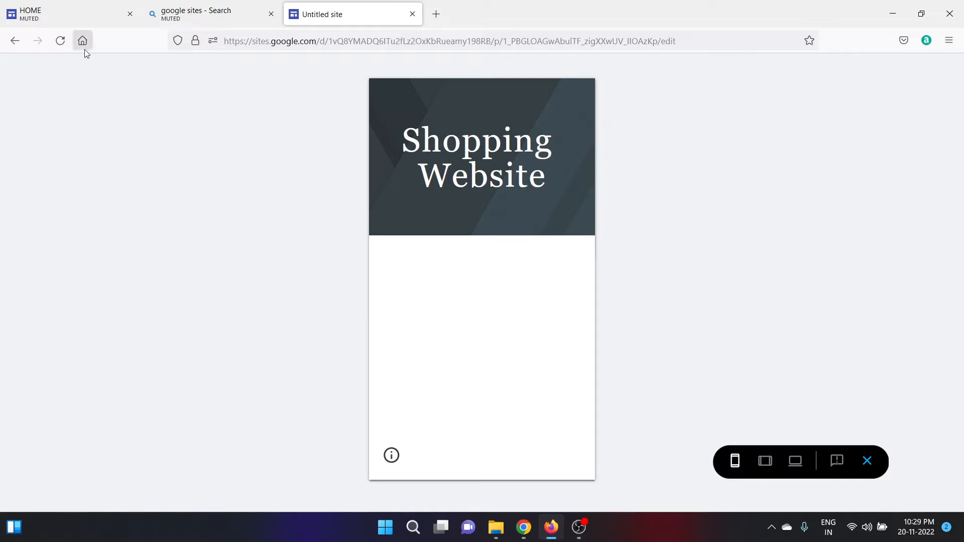
left_click(212, 4)
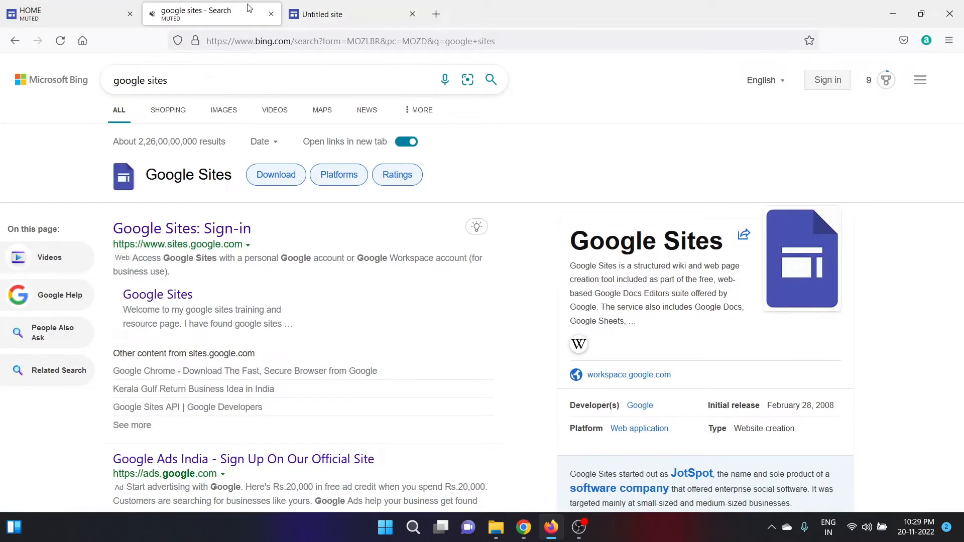
left_click(312, 6)
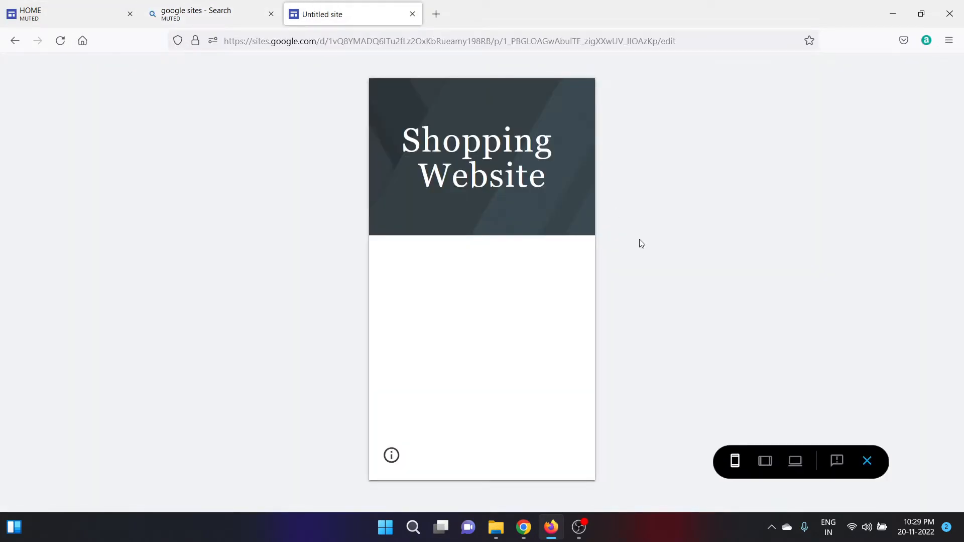
left_click(867, 461)
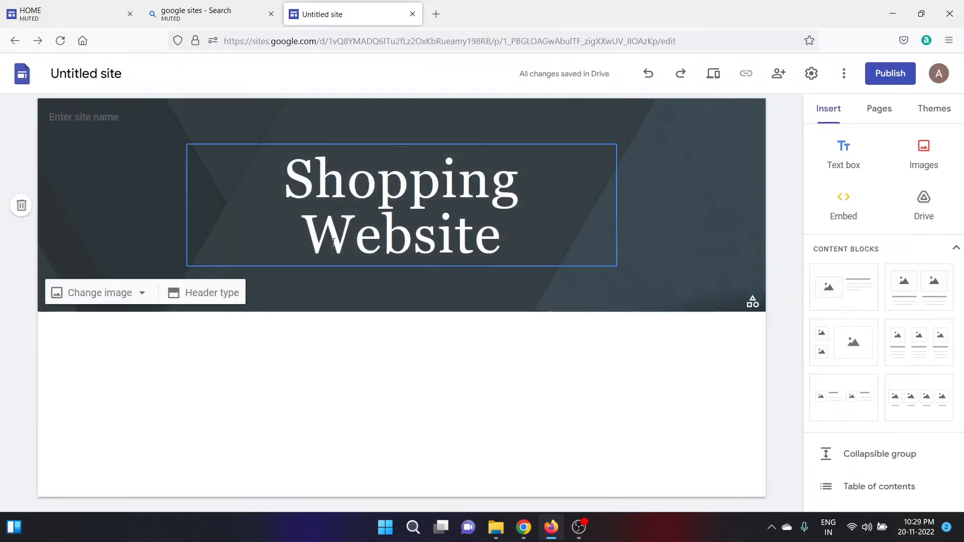
Widen the title box and set the Shopping Website title to font size 100.
left_click(309, 239)
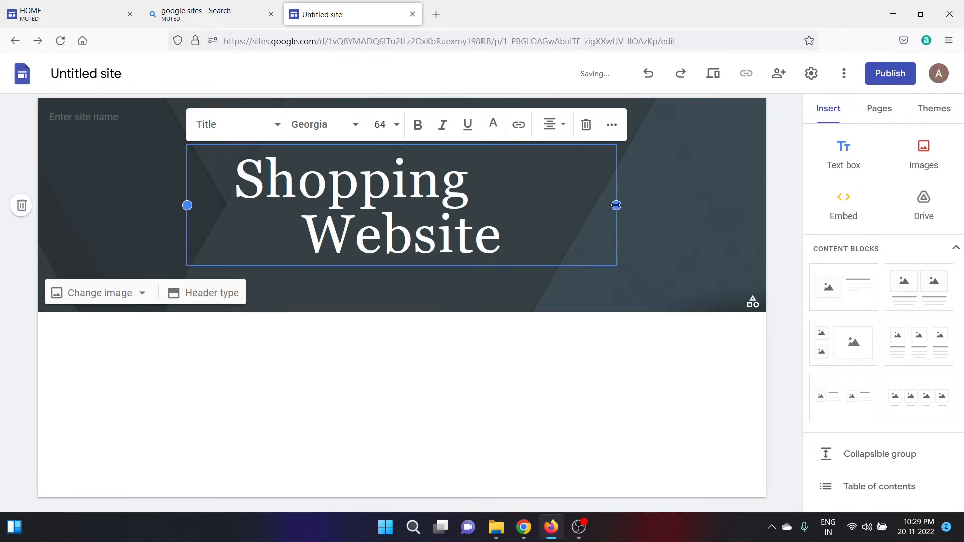
left_click_drag(615, 205, 732, 211)
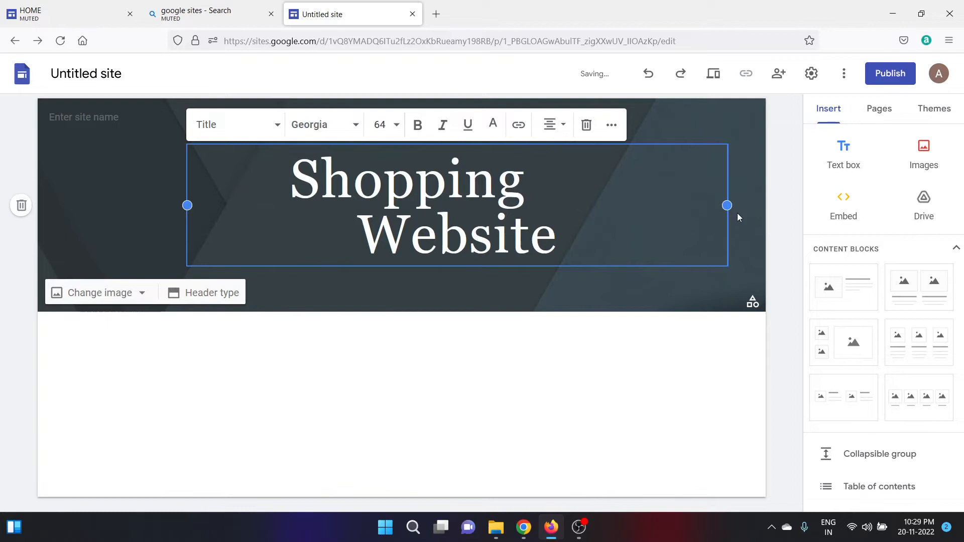
left_click(511, 217)
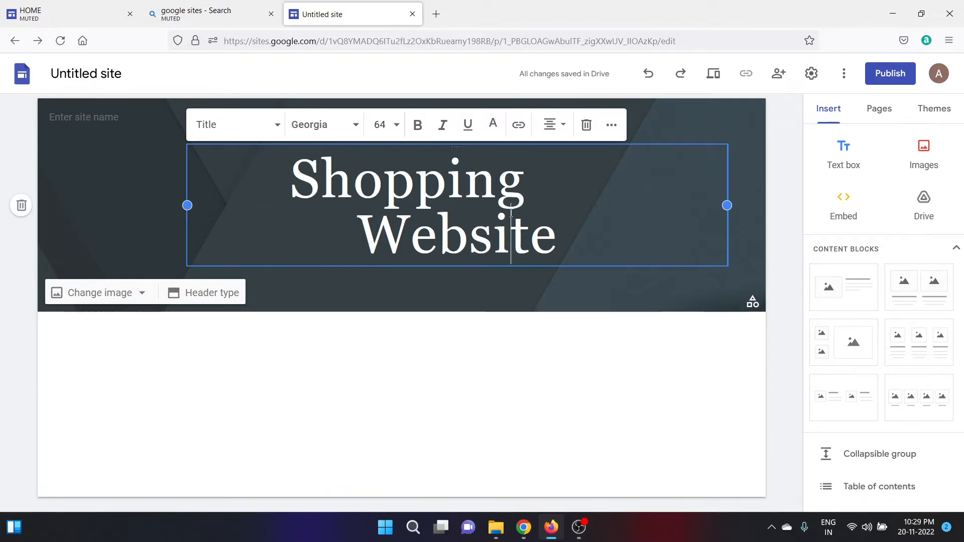
triple_click(511, 217)
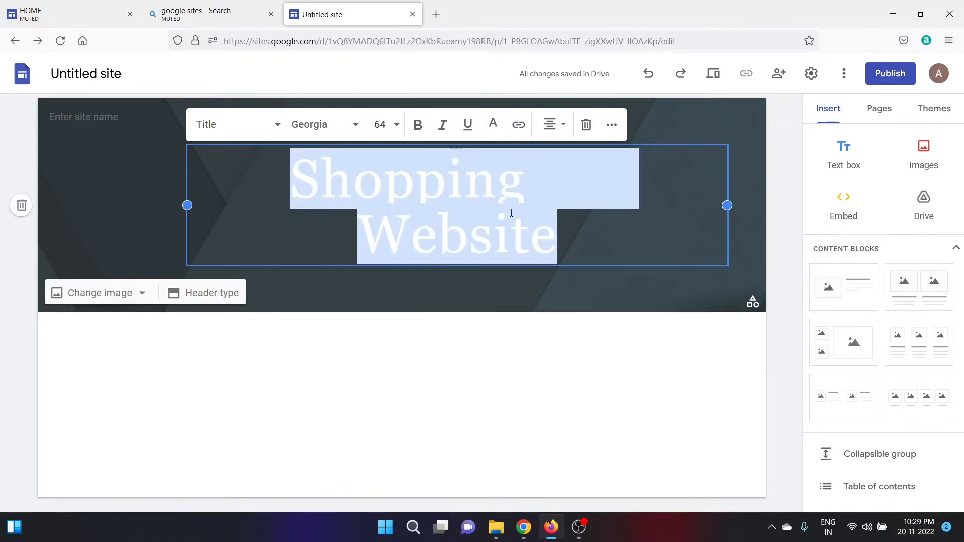
left_click(387, 128)
type("100")
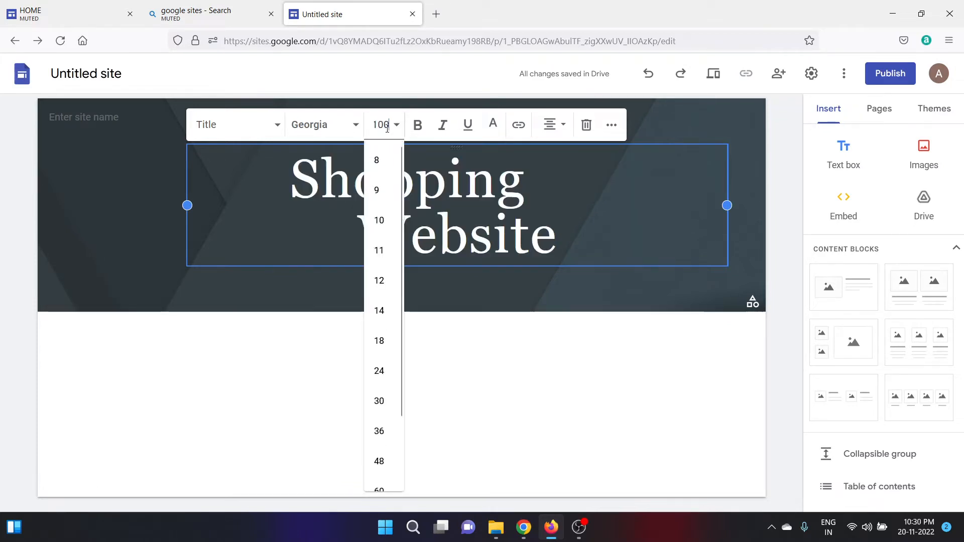
key("Return")
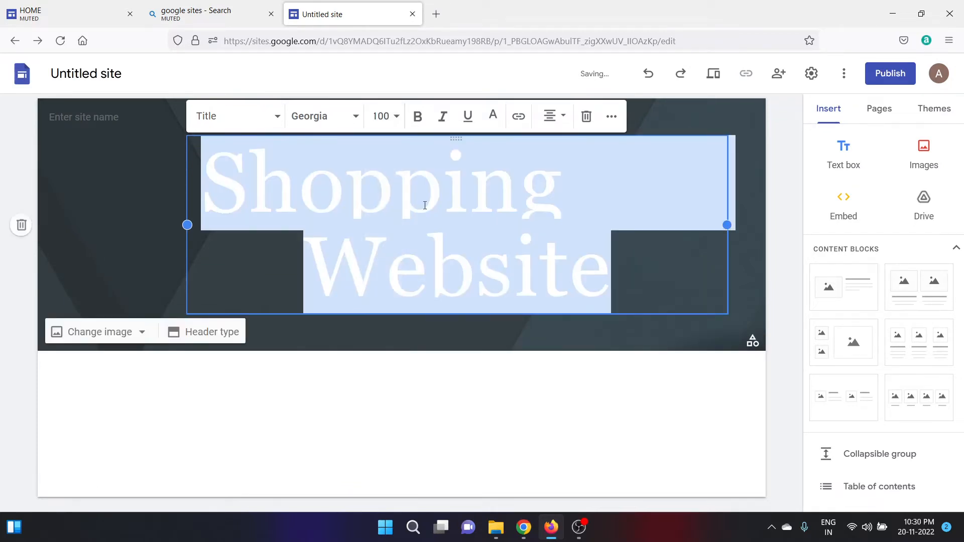
left_click(457, 371)
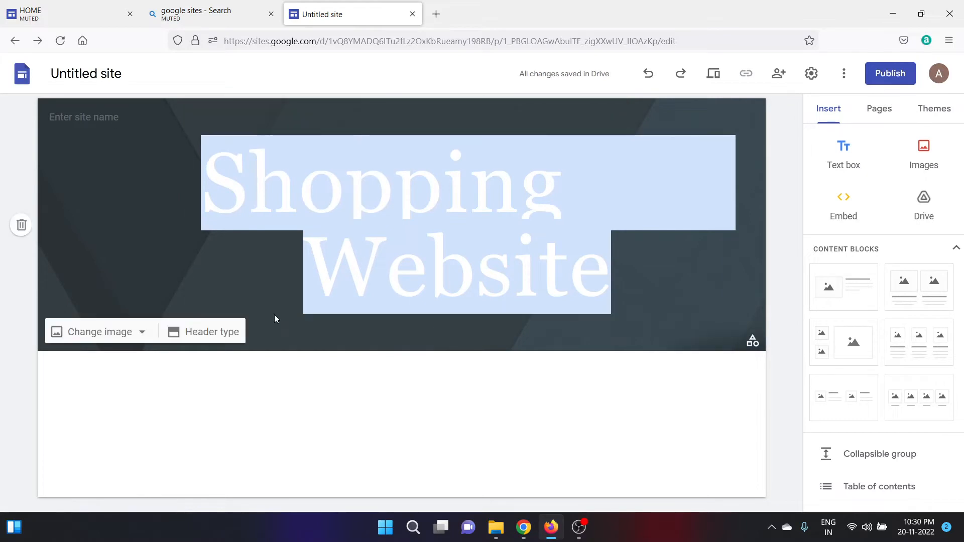
left_click(256, 278)
left_click(351, 379)
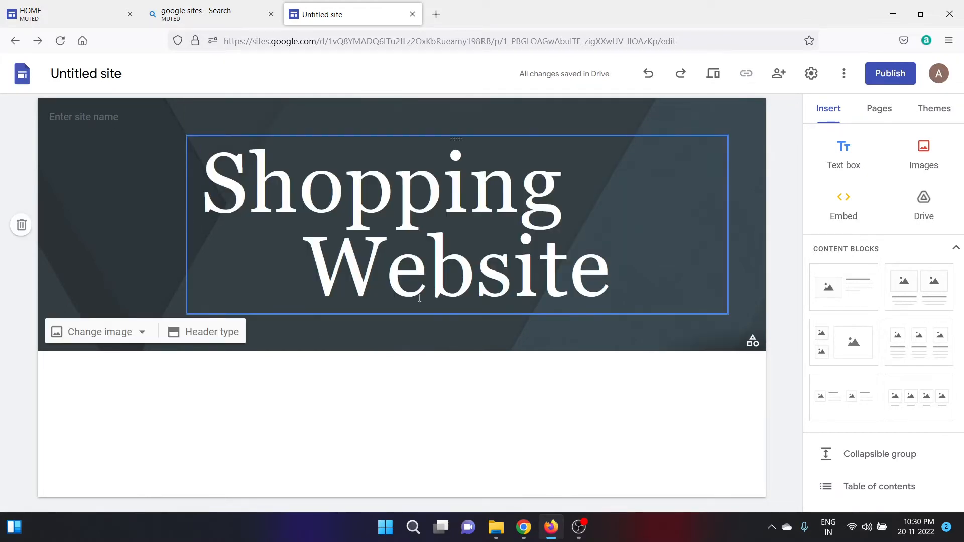
left_click(714, 81)
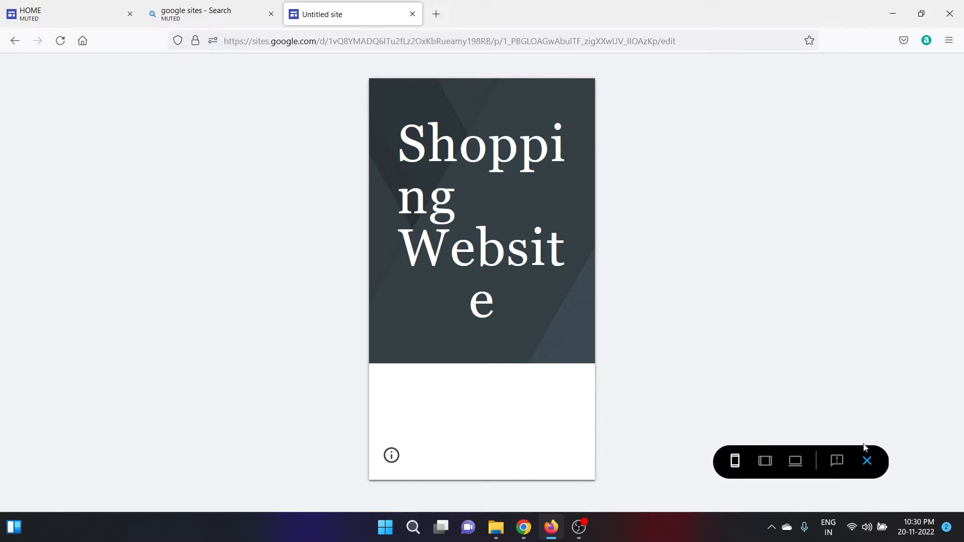
left_click(868, 464)
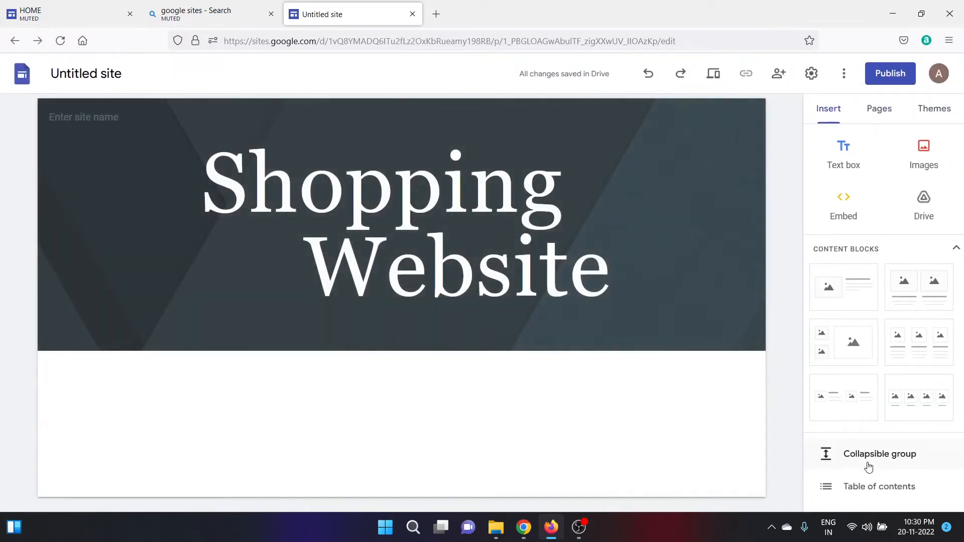
Set the whole title to size 60 and narrow its box so it wraps onto two lines.
mouse_move(565, 333)
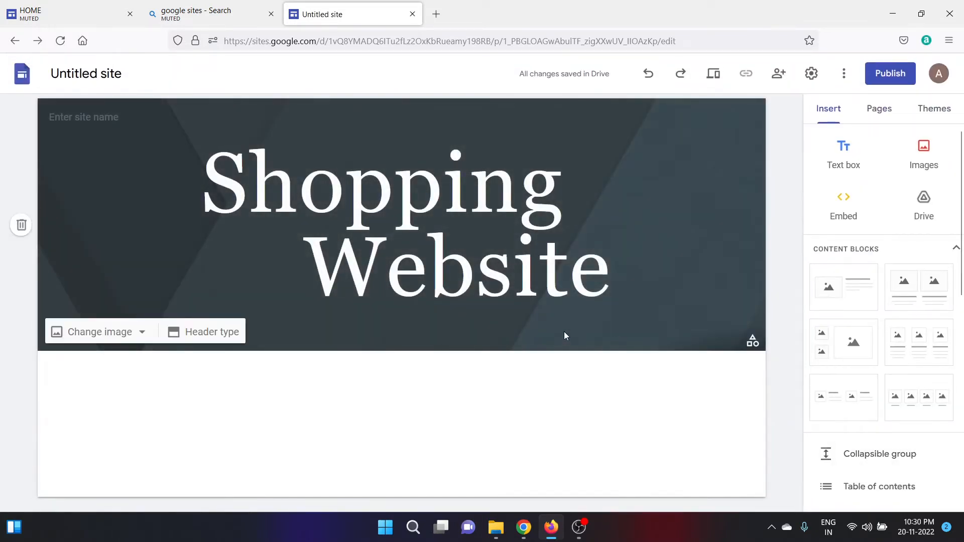
left_click(477, 262)
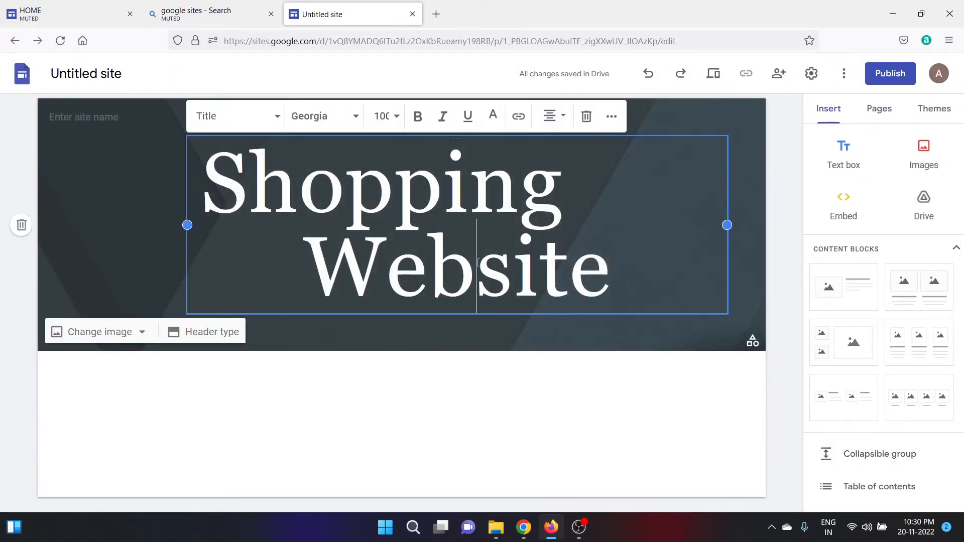
key("ctrl+a")
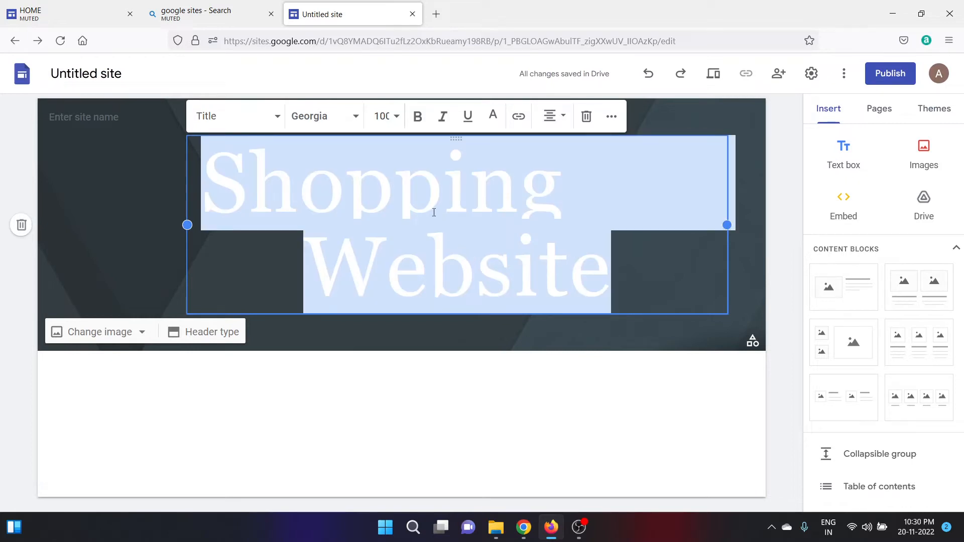
left_click(381, 116)
type("60")
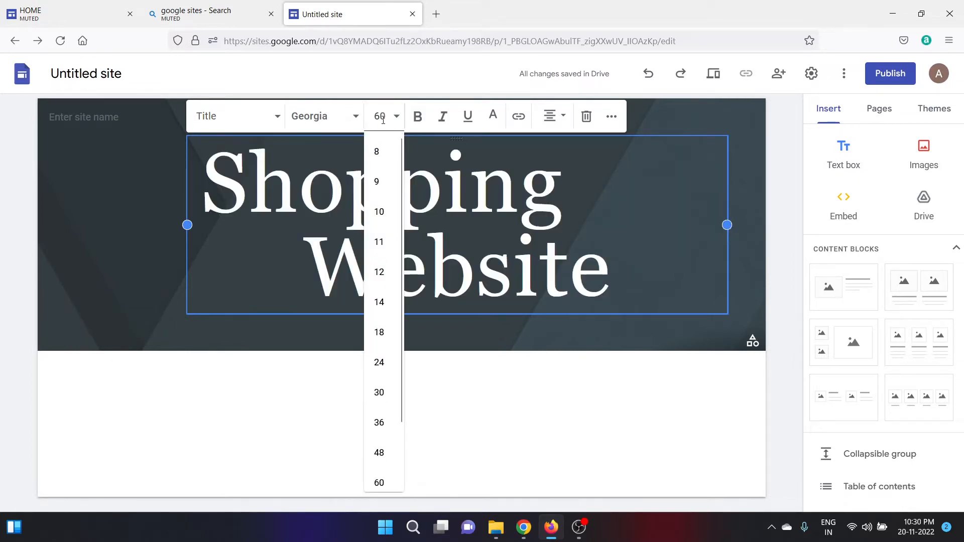
key("Return")
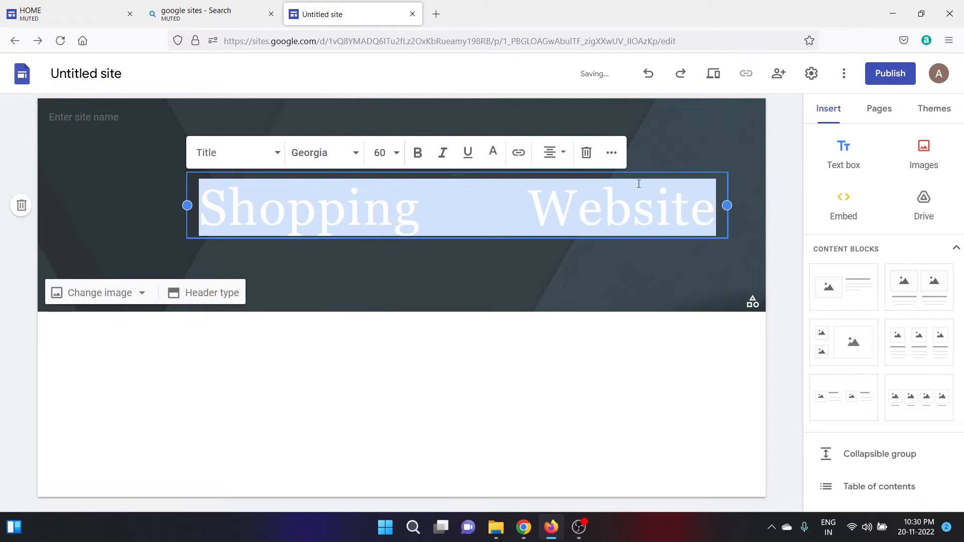
left_click_drag(726, 207, 472, 237)
left_click(556, 252)
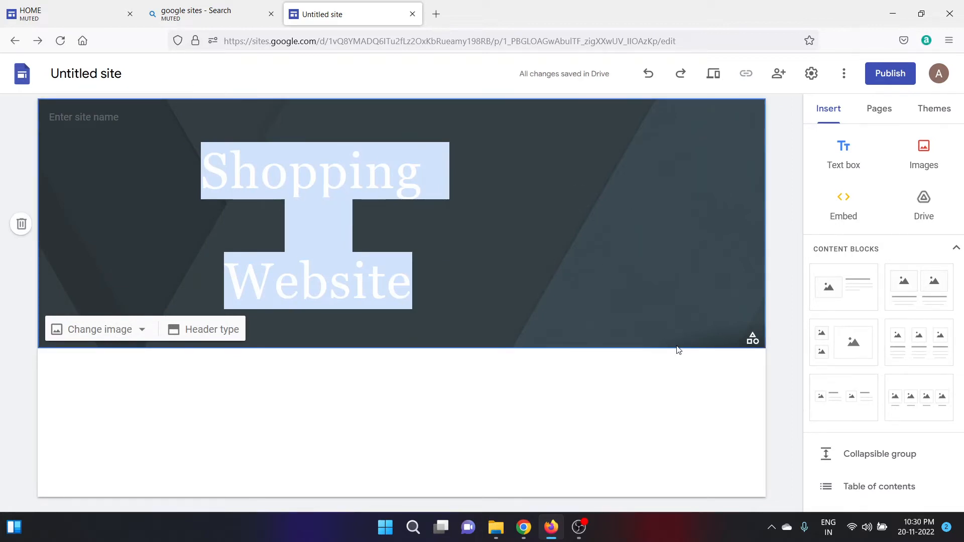
Try the Diplomat theme and widen the title box, then apply the Impression theme.
left_click(944, 114)
left_click_drag(963, 196, 930, 332)
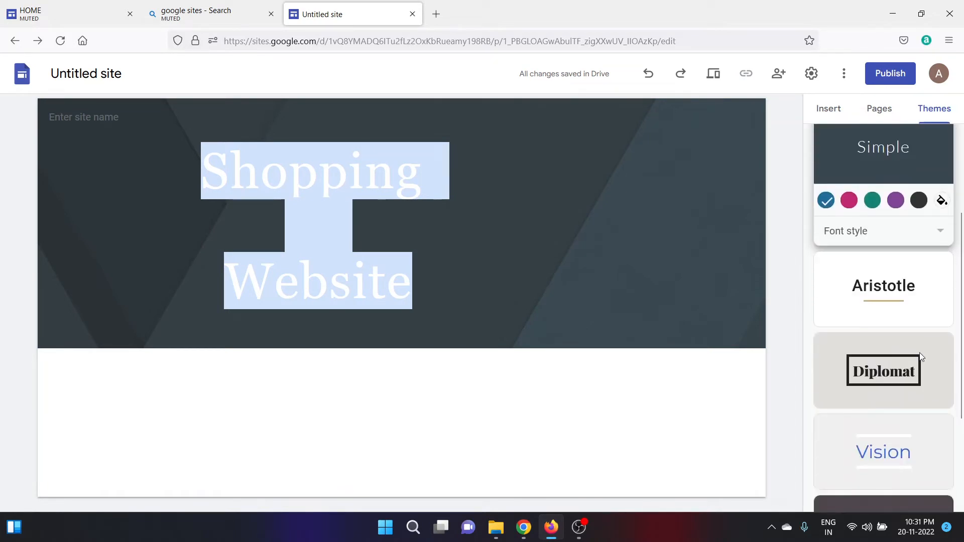
left_click(900, 380)
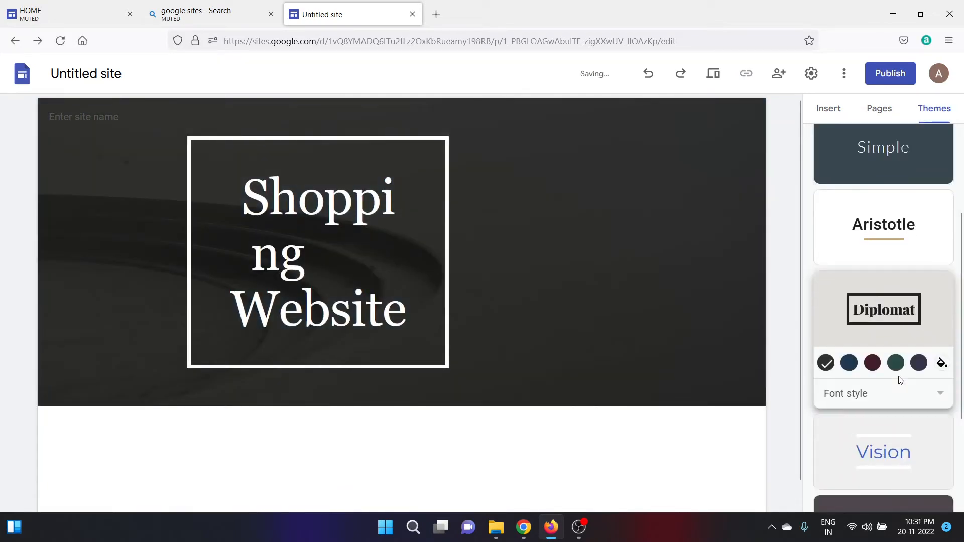
left_click(415, 282)
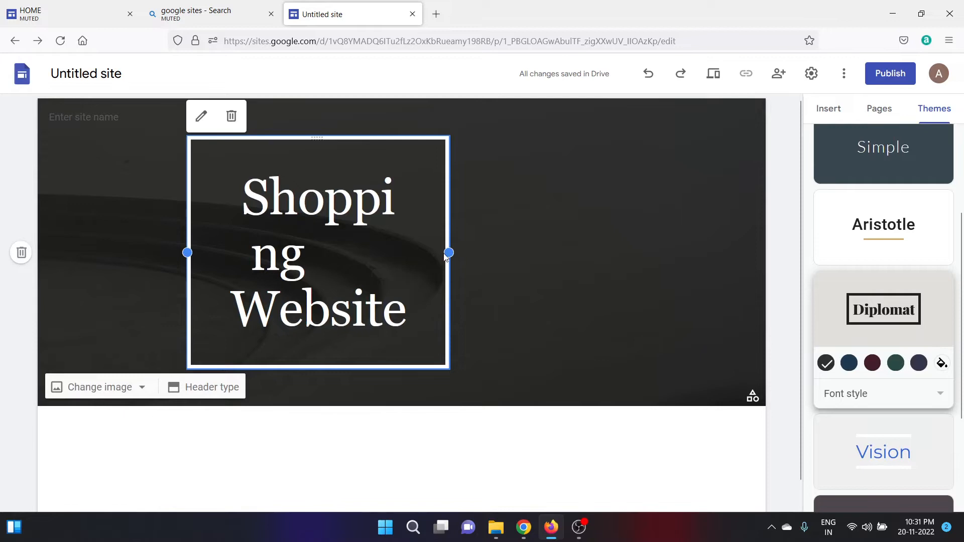
left_click_drag(446, 257, 493, 258)
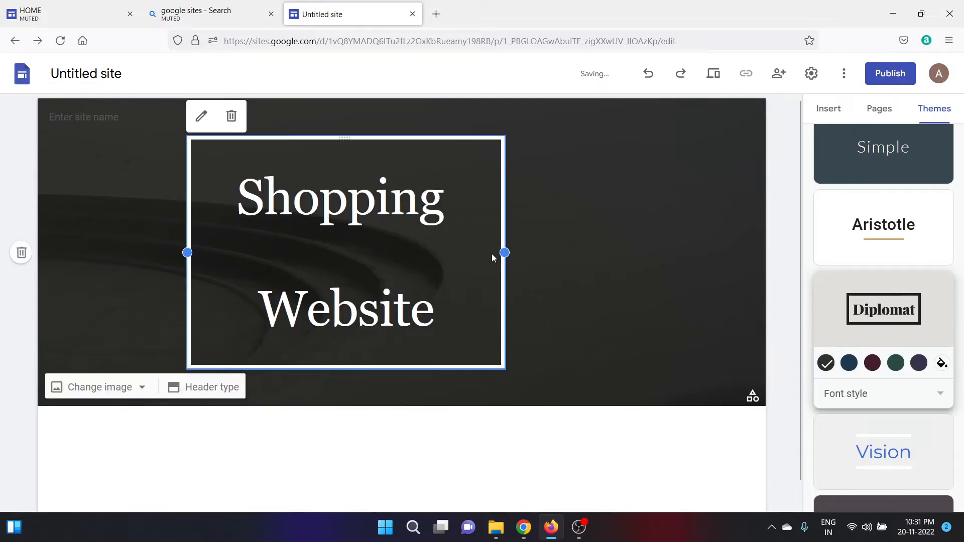
left_click(599, 324)
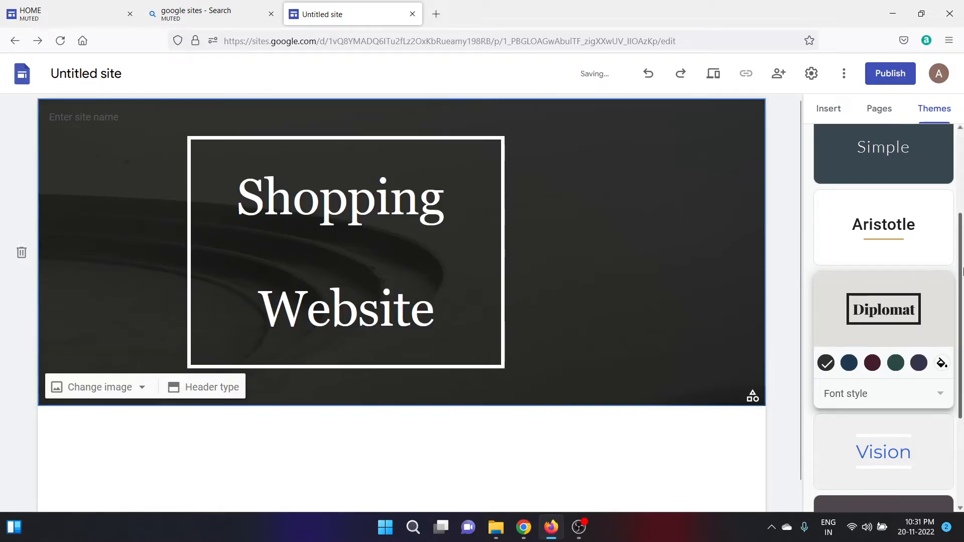
scroll(963, 271, "down", 3)
left_click(883, 475)
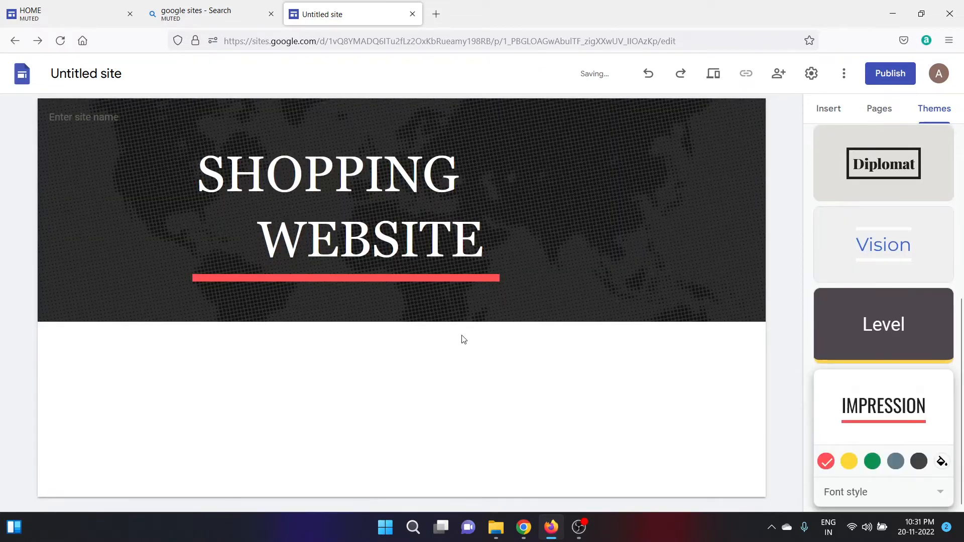
left_click(712, 76)
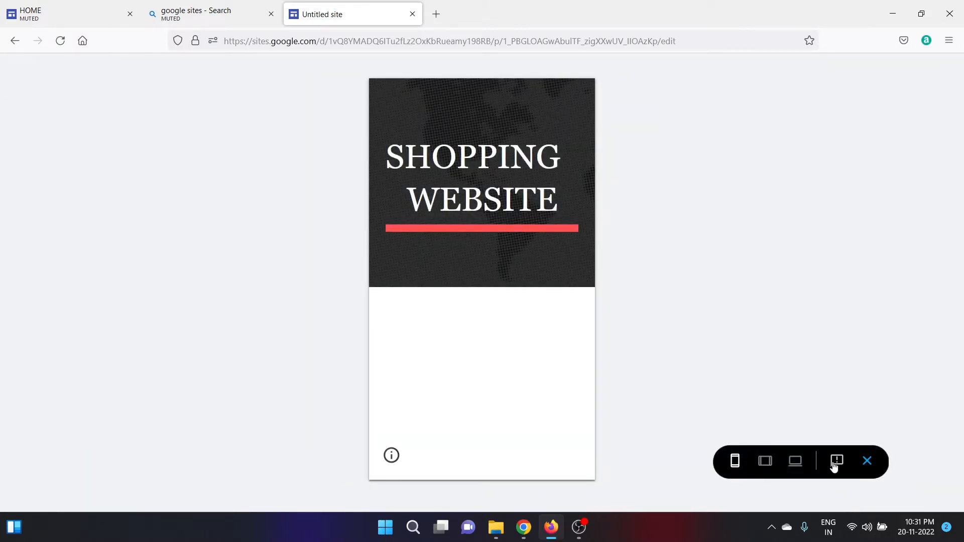
left_click(876, 472)
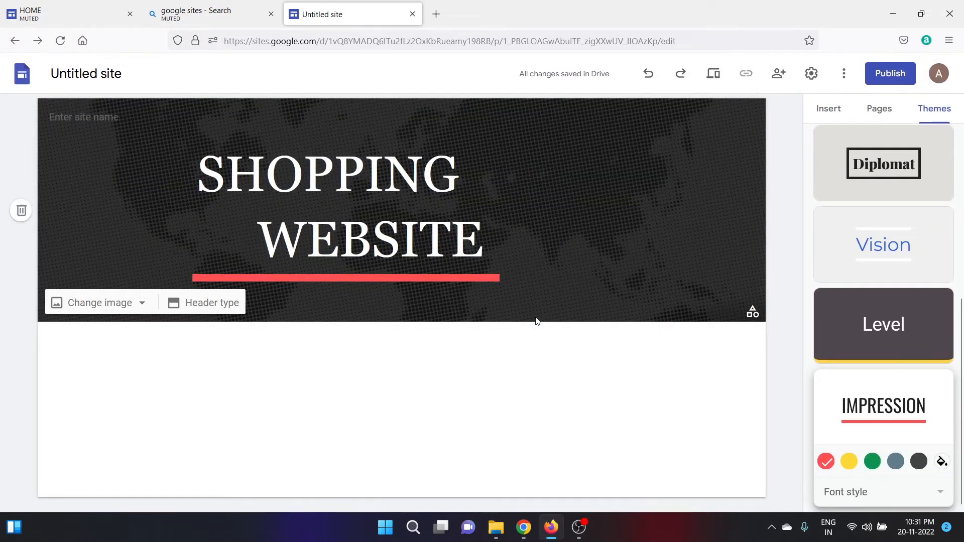
left_click_drag(963, 353, 963, 153)
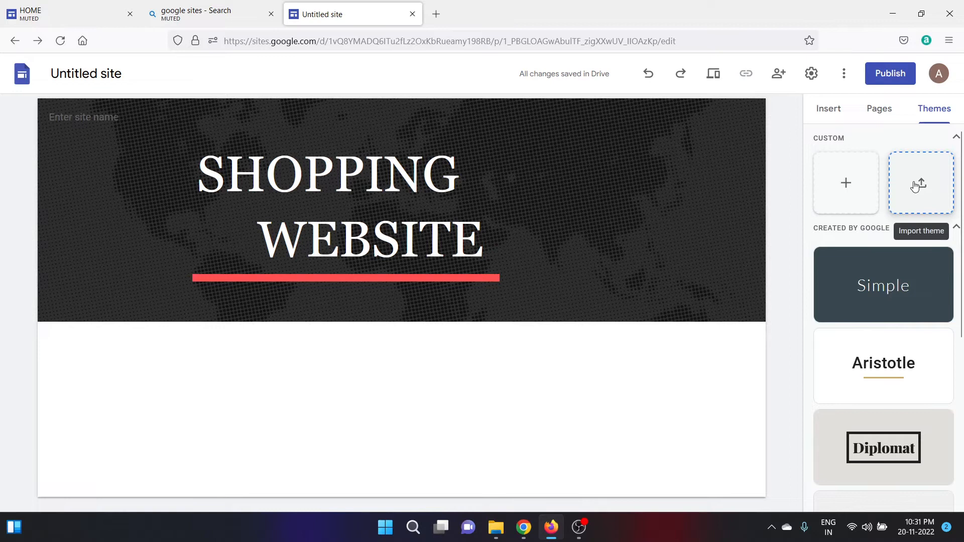
Create a custom theme named 'trial theme' and begin adding its banner image.
left_click(845, 196)
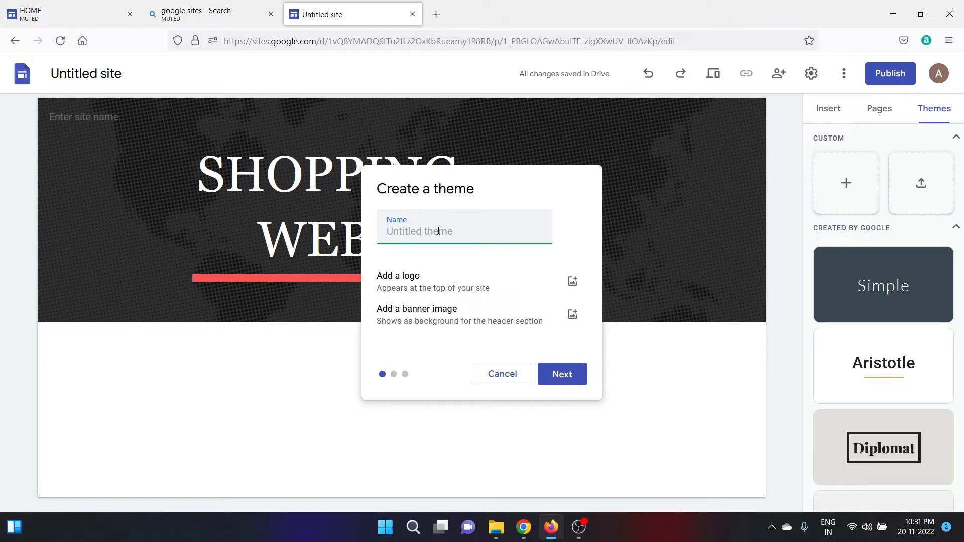
type("trial theme")
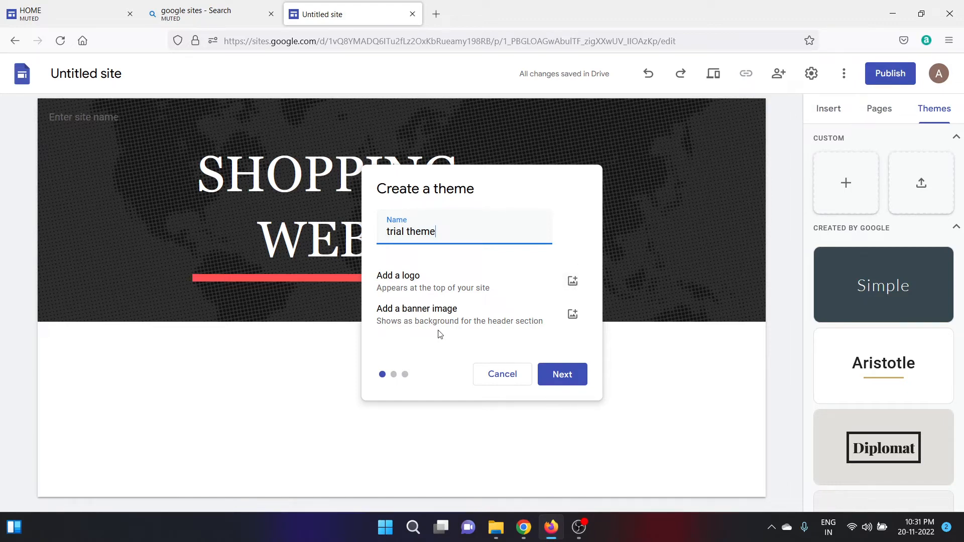
left_click(574, 315)
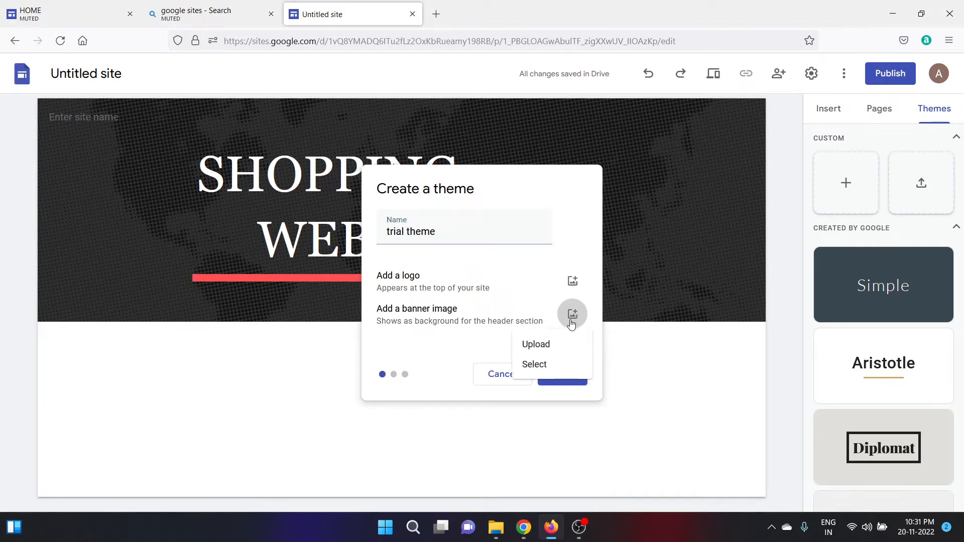
Search Google Images for 'Shopping' and insert the yellow shop illustration as the banner.
left_click(548, 368)
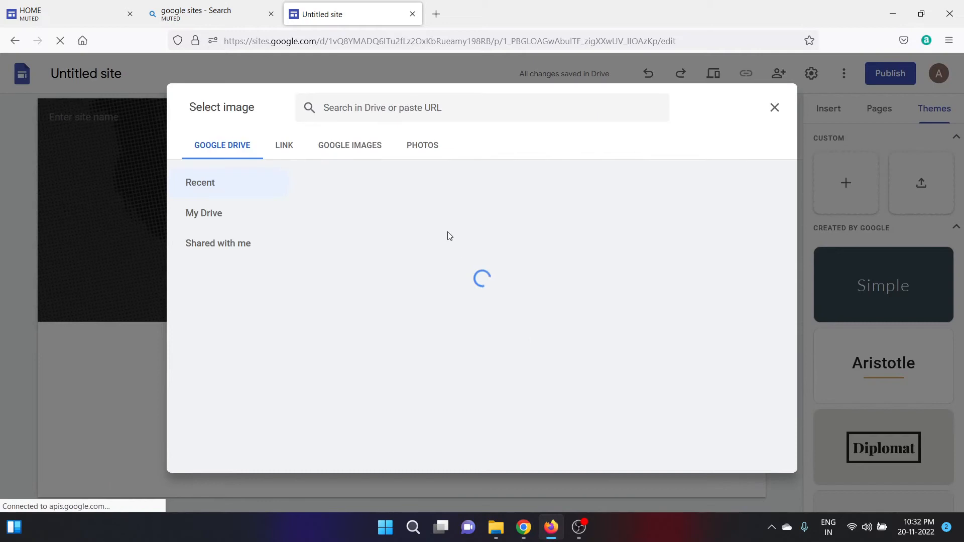
left_click(349, 148)
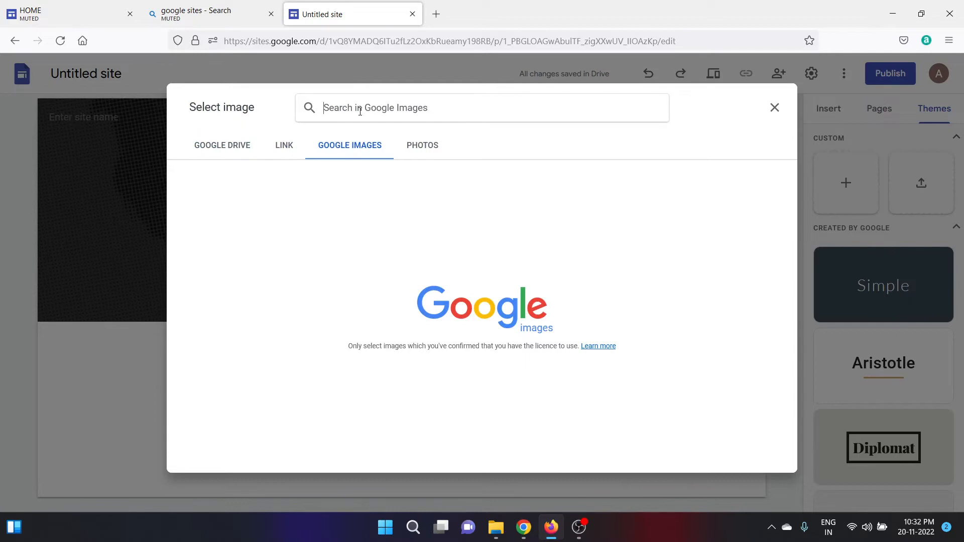
key("Caps_Lock")
type("S")
key("Caps_Lock")
type("hopping")
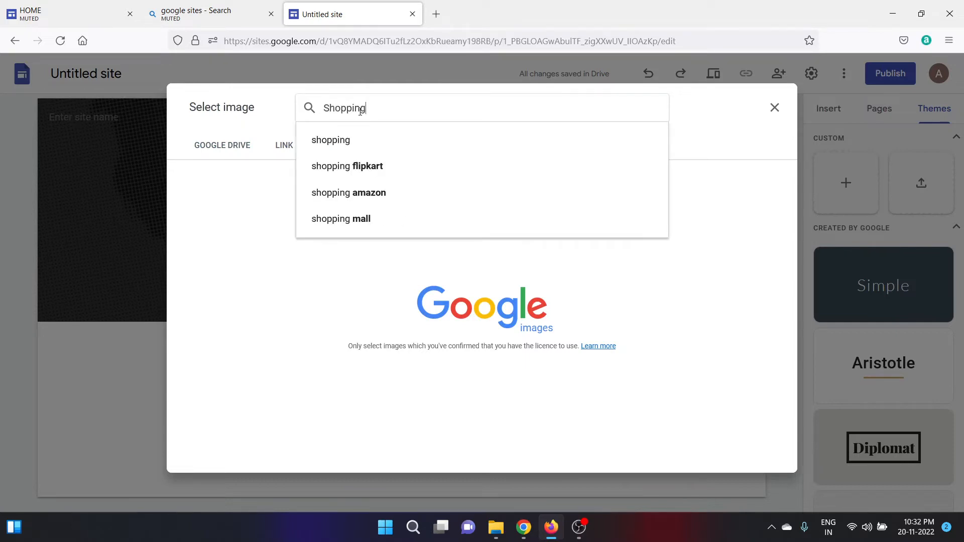
key("Return")
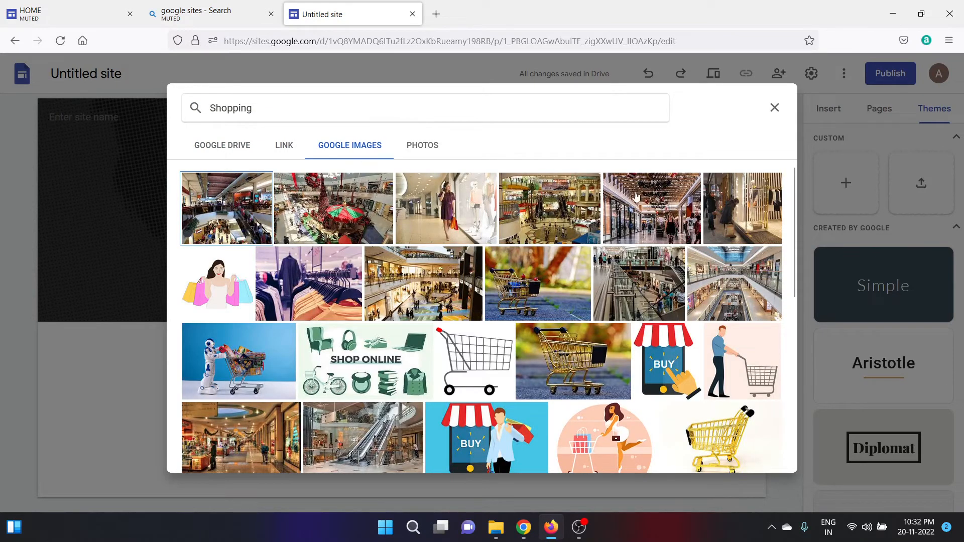
left_click_drag(797, 224, 803, 291)
scroll(803, 292, "down", 3)
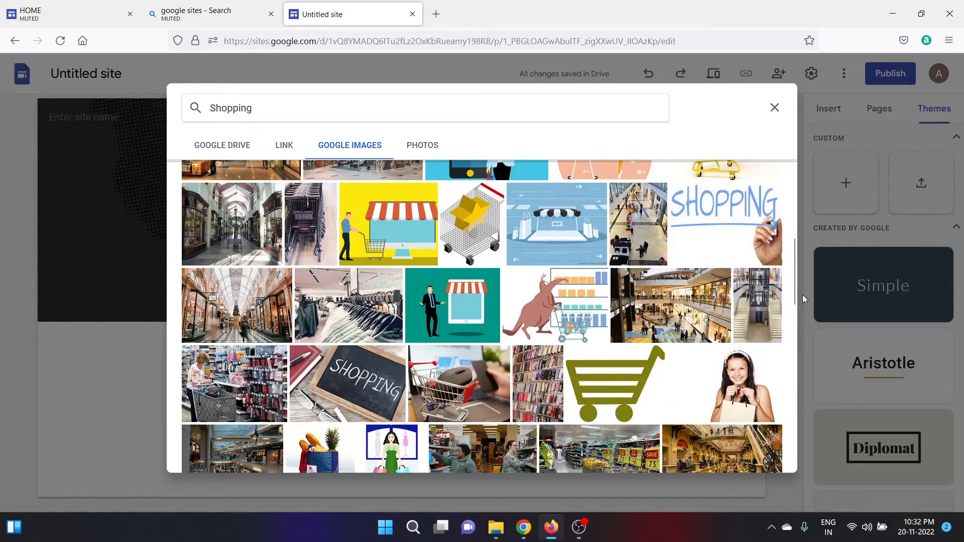
left_click(393, 232)
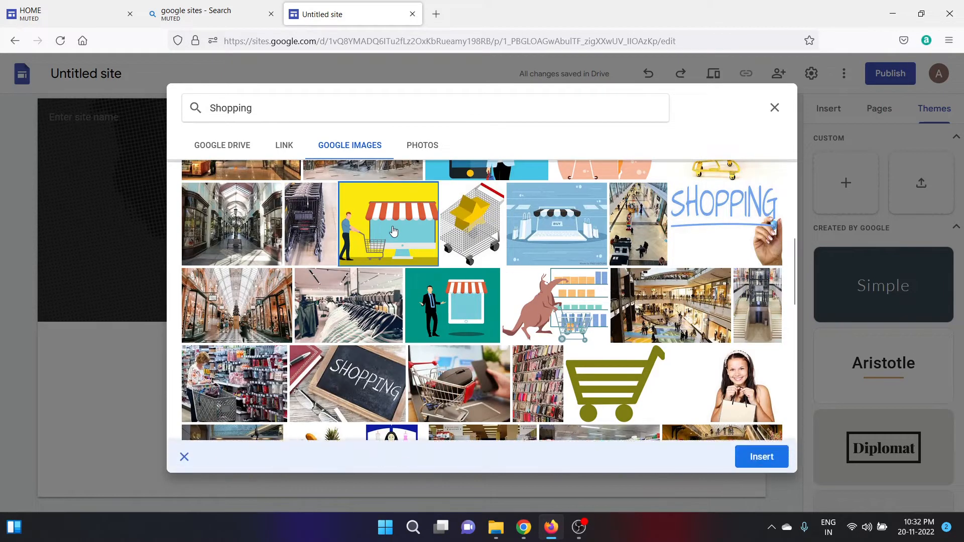
left_click(762, 466)
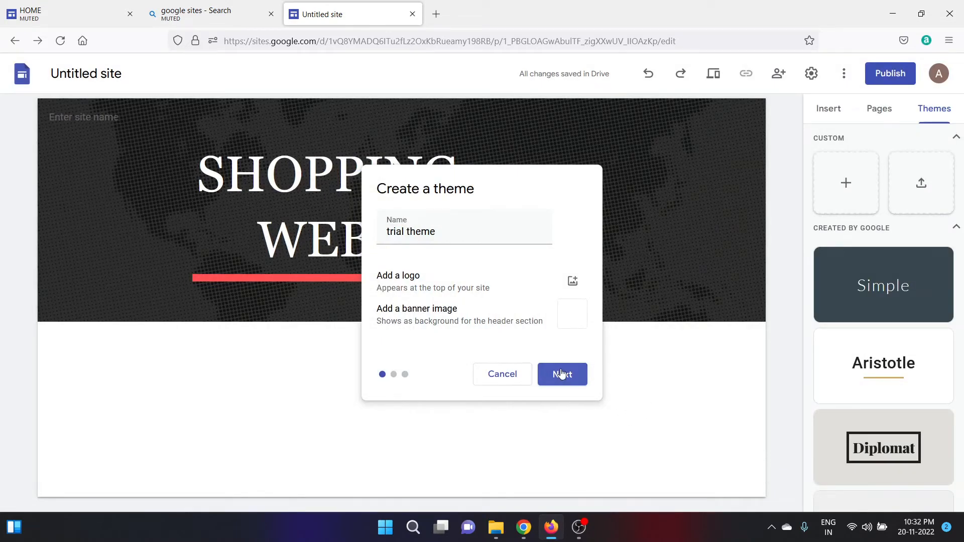
Pick a preset colour swatch and create the trial theme with Merriweather titles and DM Sans body.
left_click(563, 377)
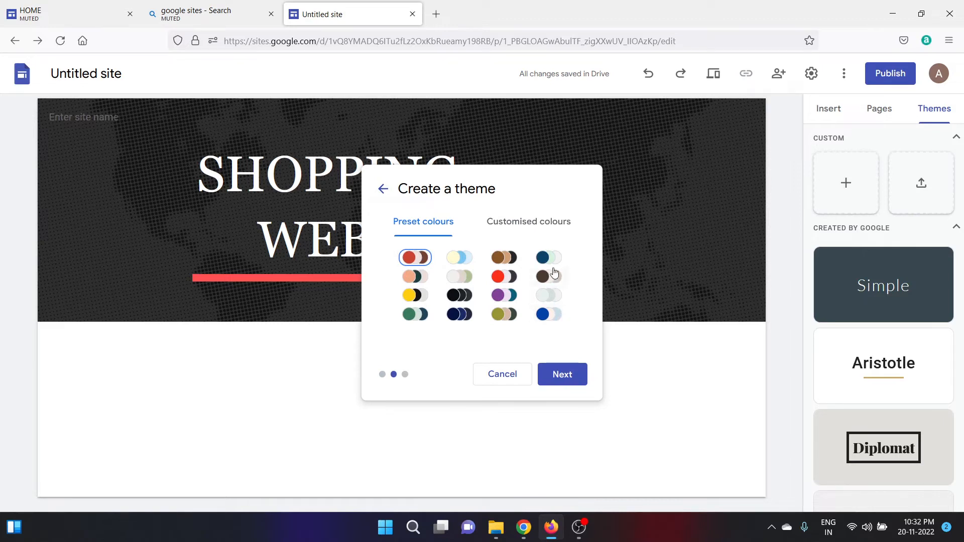
left_click(549, 259)
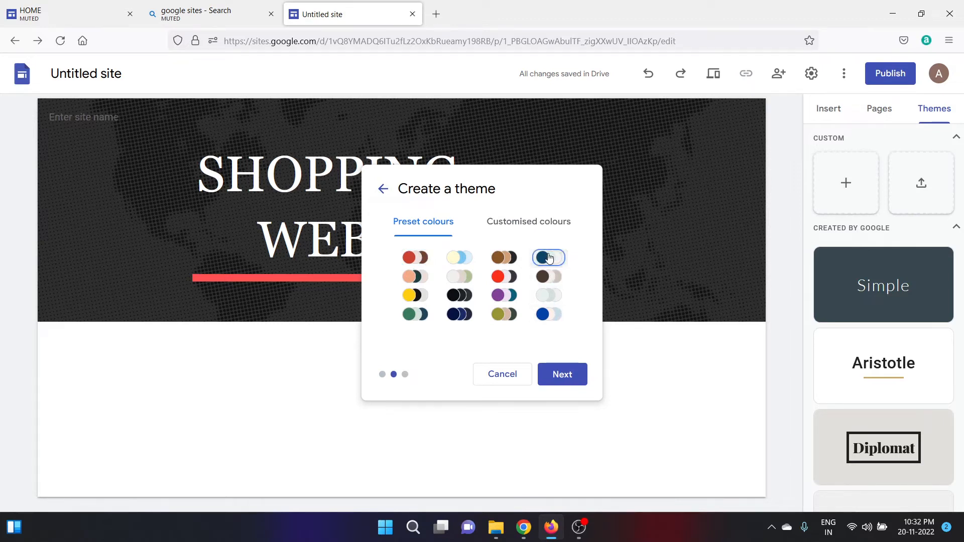
left_click(557, 382)
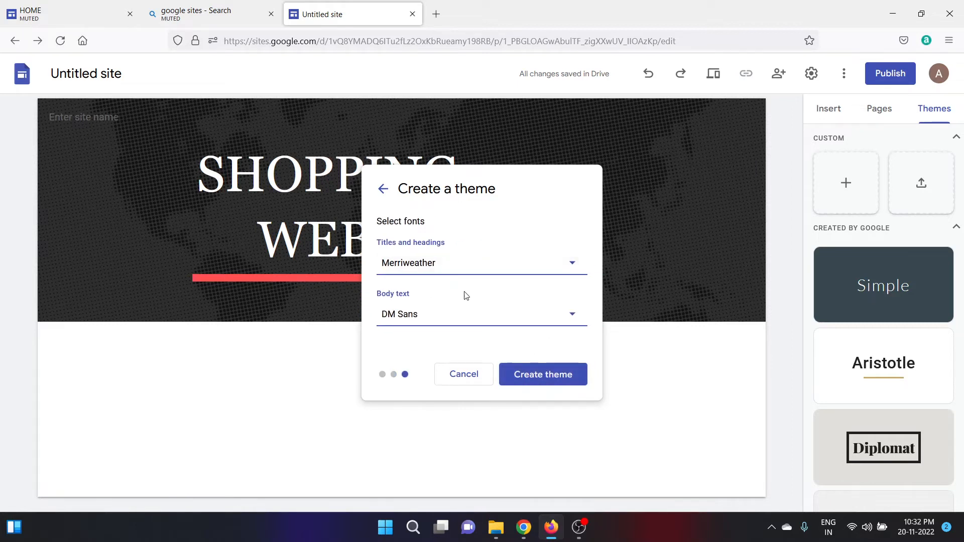
left_click(550, 379)
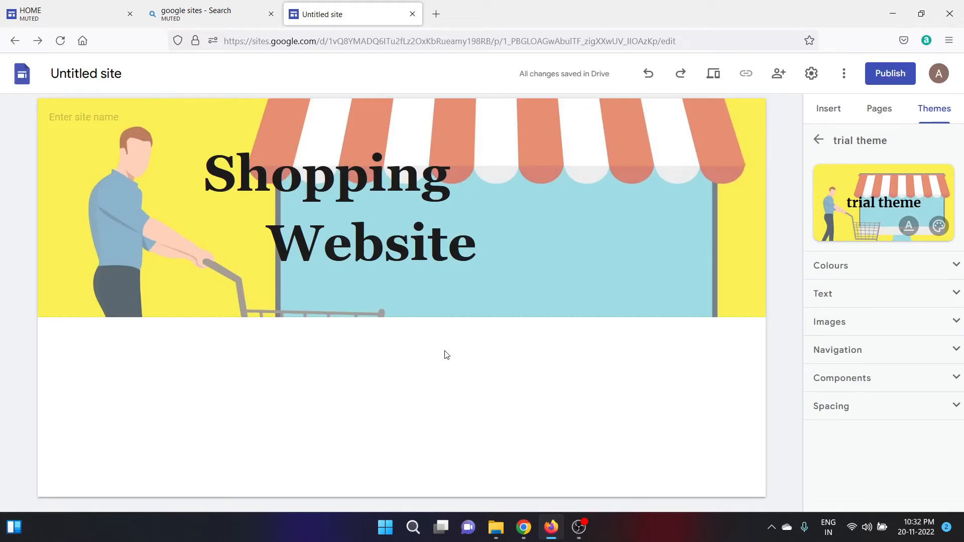
Drag the Shopping Website title box further right across the header banner.
left_click(373, 227)
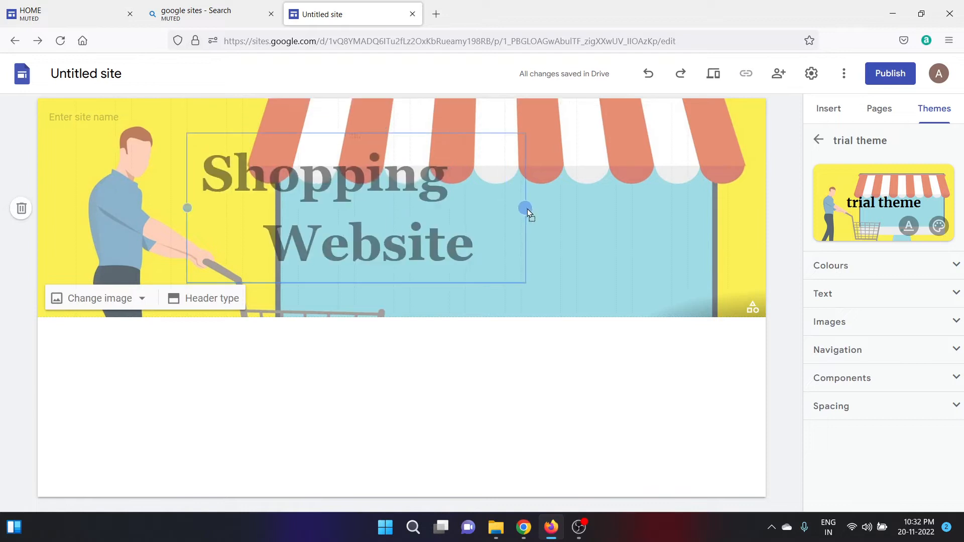
left_click_drag(458, 137, 412, 209)
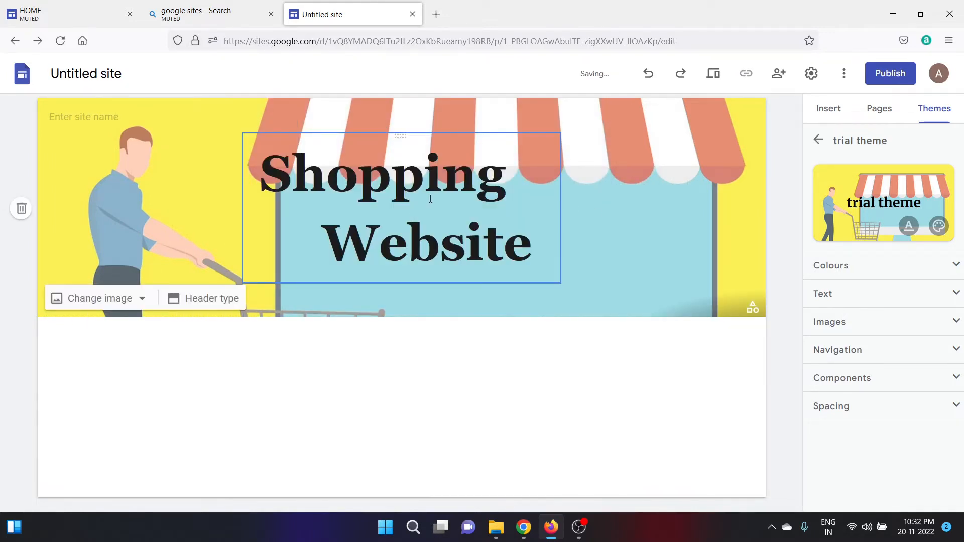
left_click(71, 116)
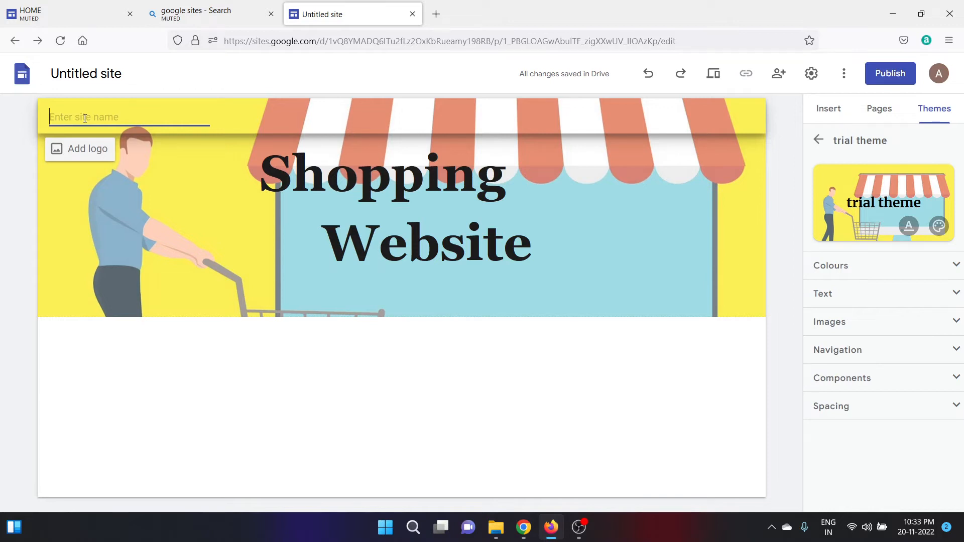
Enter 'Shoppy' as the site name, then view the site in the mobile preview.
key("Caps_Lock")
type("S")
key("Caps_Lock")
type("hoppy")
left_click(220, 401)
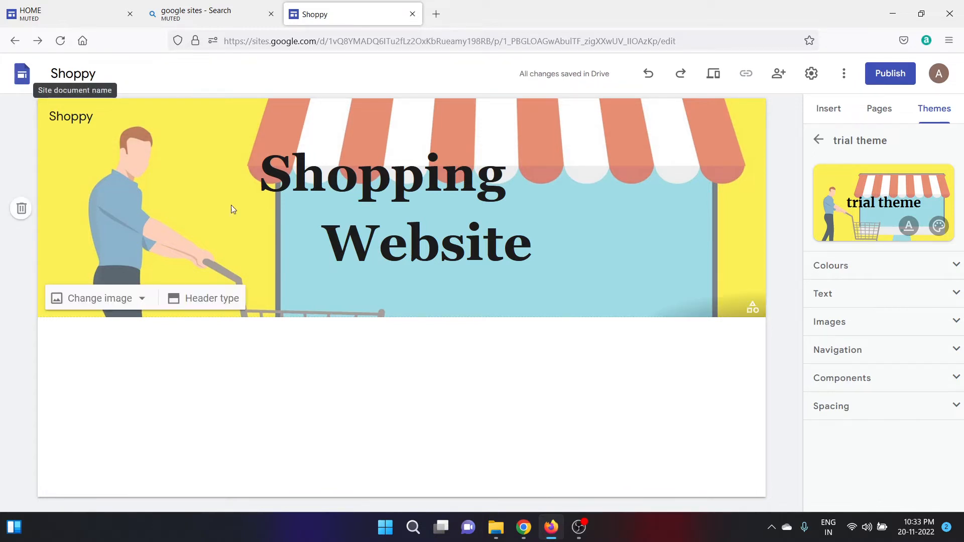
left_click(716, 76)
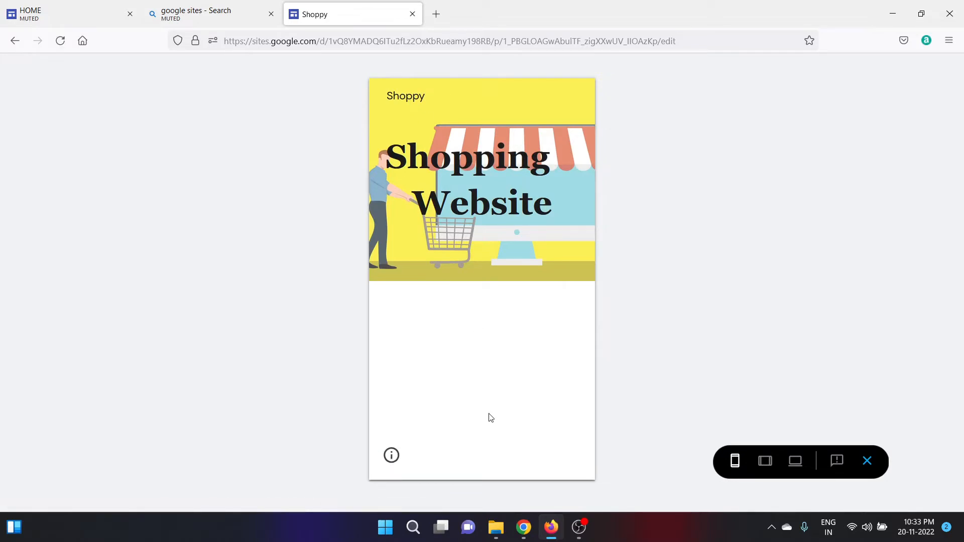
Exit the phone preview and look over the header's Change image and Header type options.
left_click(868, 461)
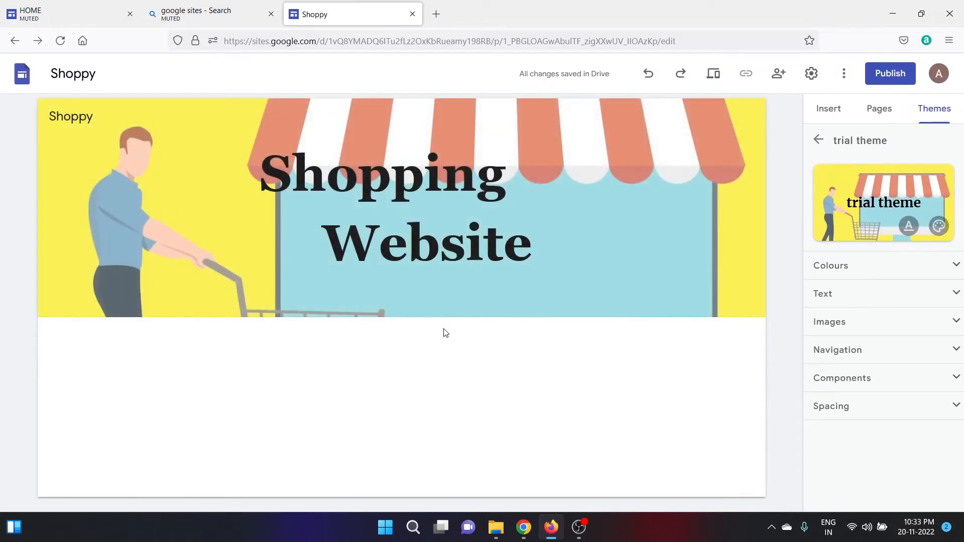
mouse_move(323, 288)
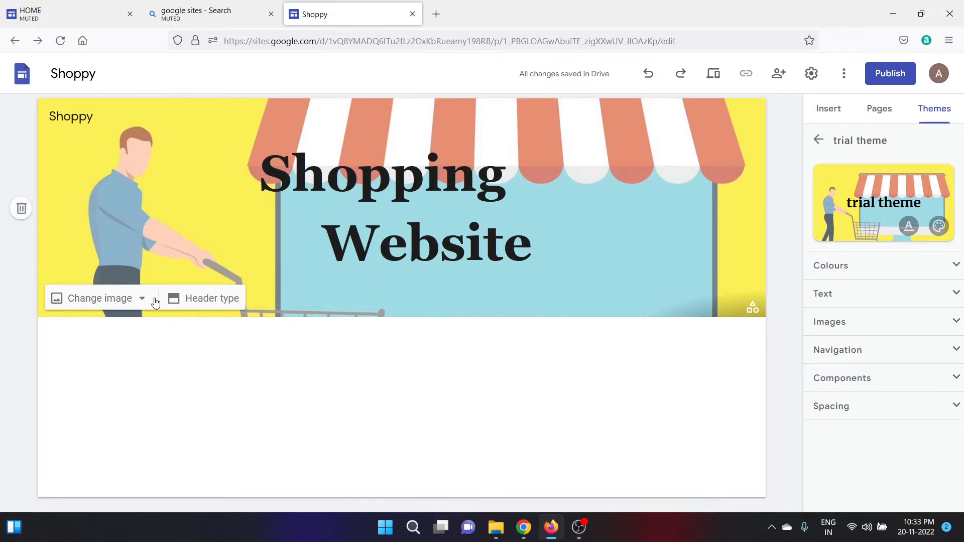
left_click(143, 302)
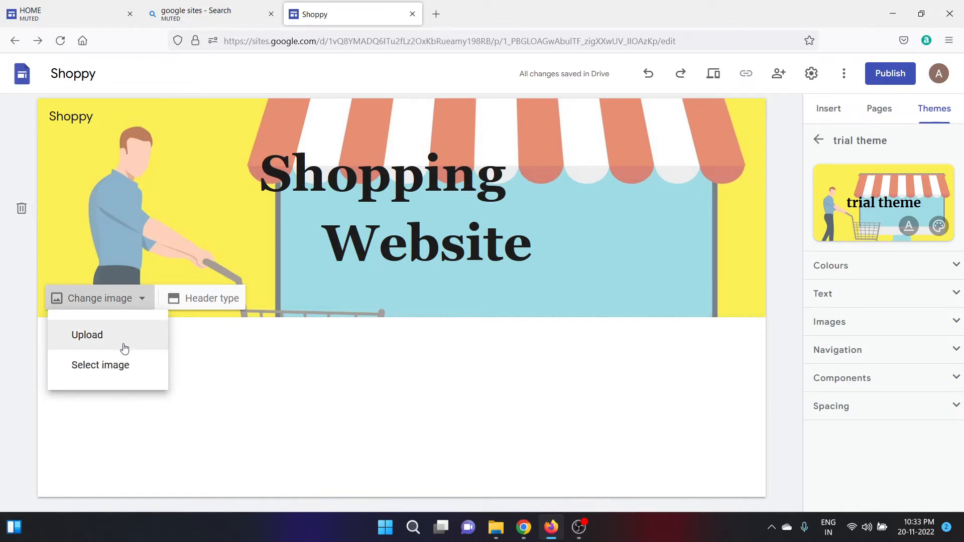
left_click(210, 302)
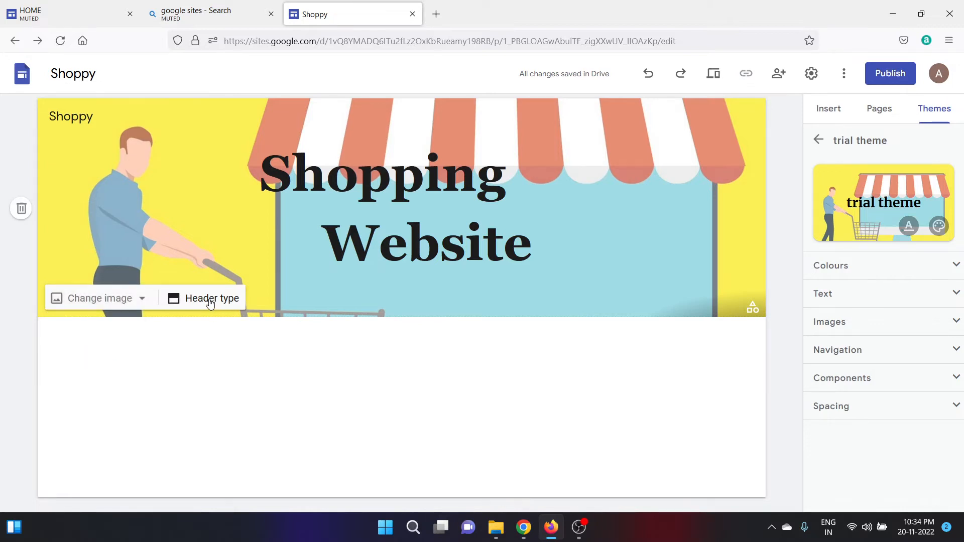
left_click(210, 302)
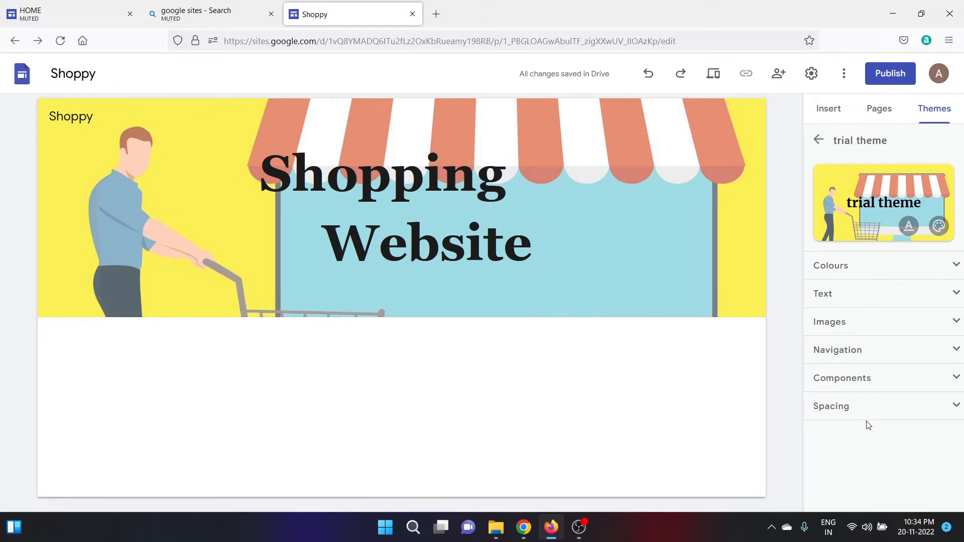
Switch the theme to colour Style 2 and give it a golden yellow #f1c232 background.
left_click(956, 267)
left_click(933, 335)
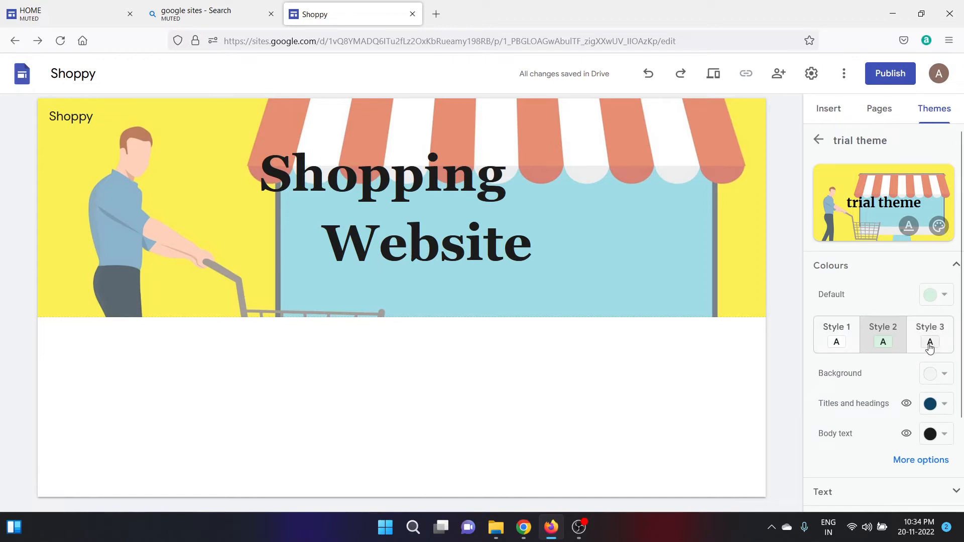
left_click(873, 345)
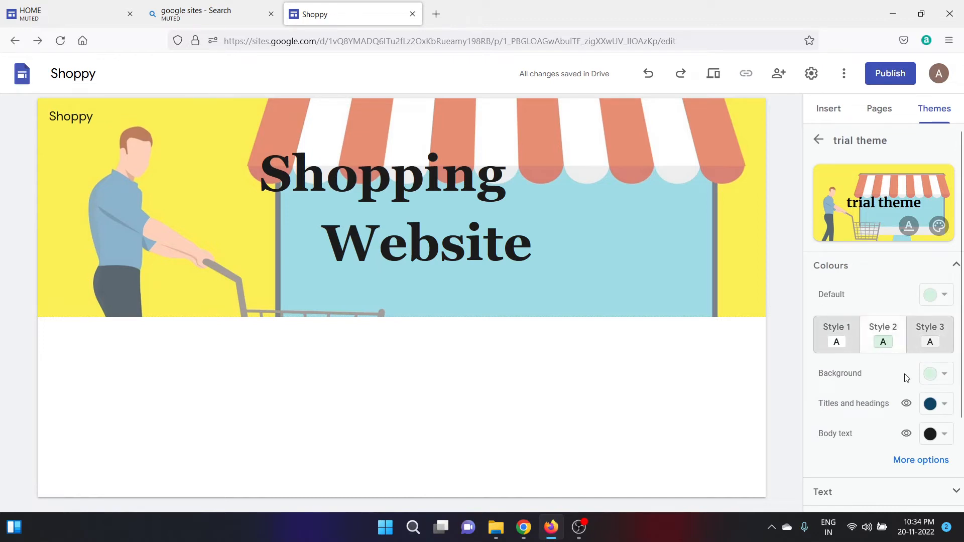
left_click(945, 375)
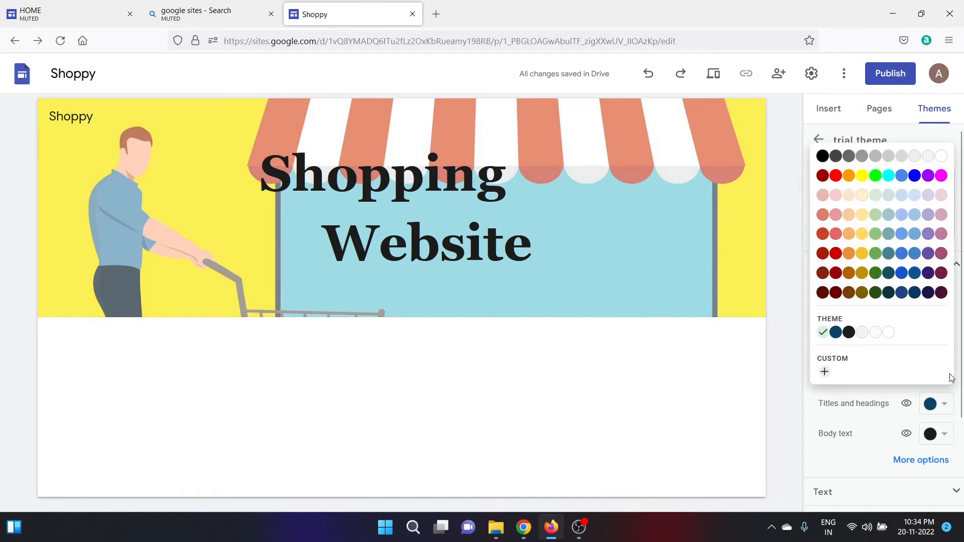
left_click(865, 258)
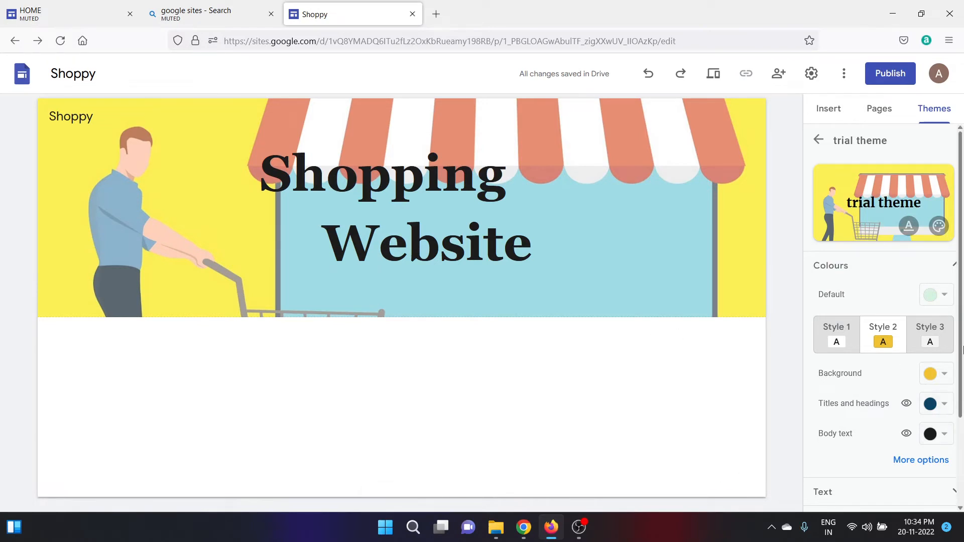
left_click(952, 269)
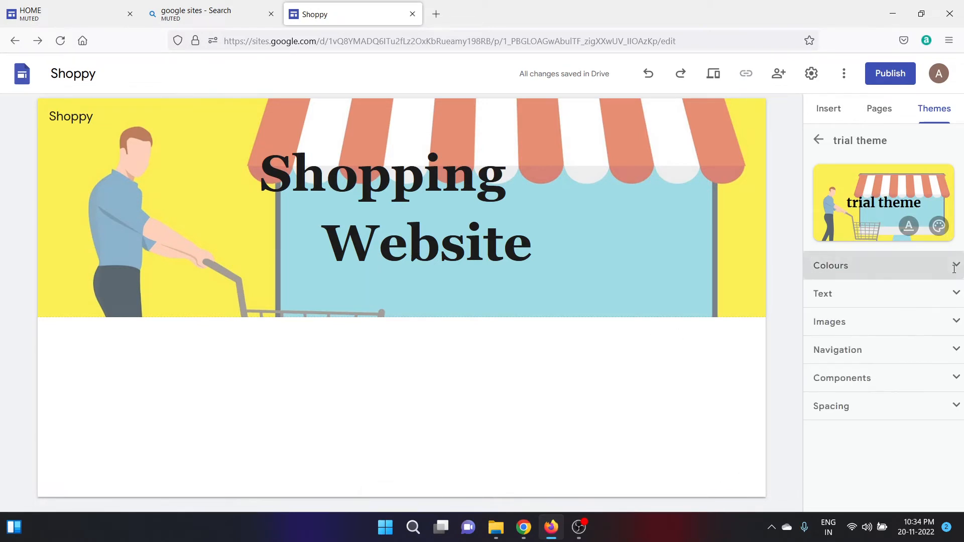
left_click(953, 267)
left_click(954, 266)
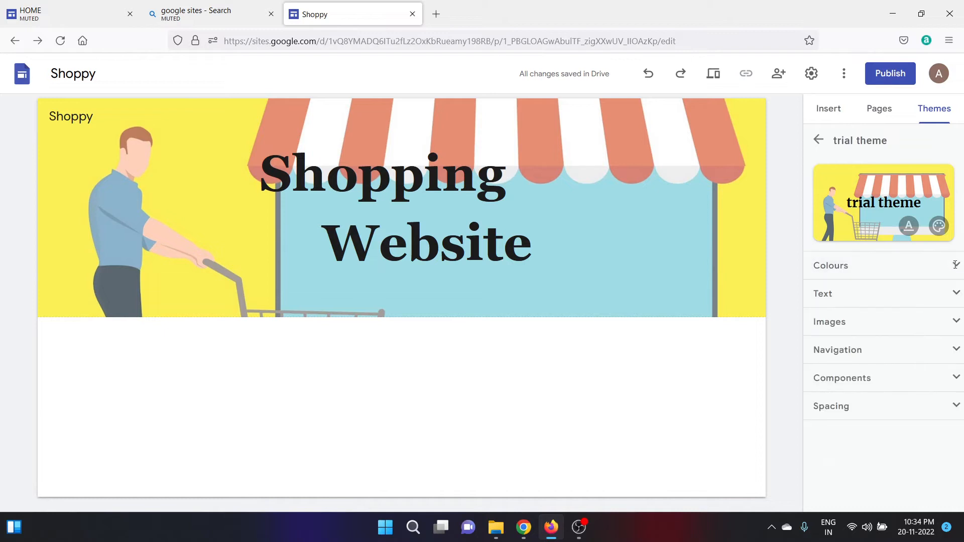
Expand the theme's Text settings and check the title's font size and Georgia font lists, changing nothing.
left_click(953, 292)
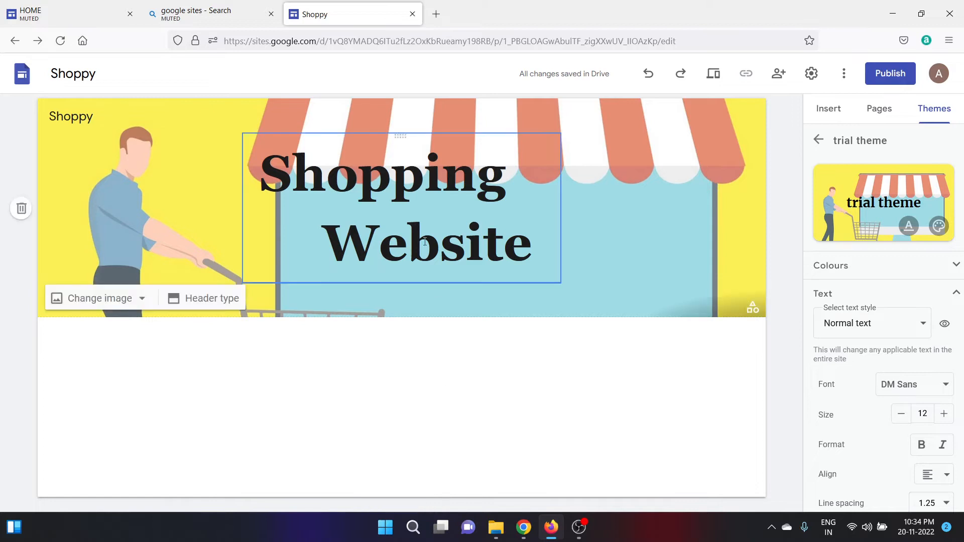
left_click(425, 204)
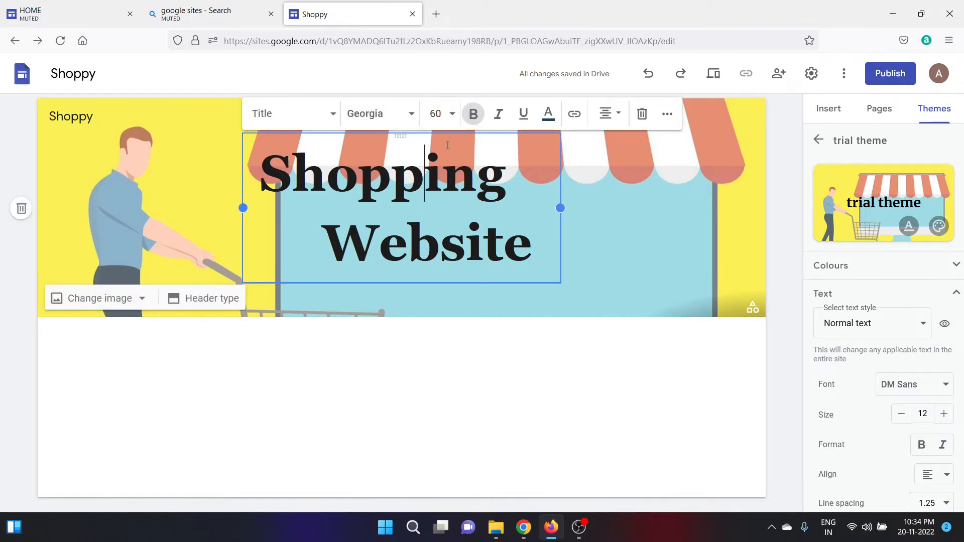
left_click(453, 116)
left_click(414, 120)
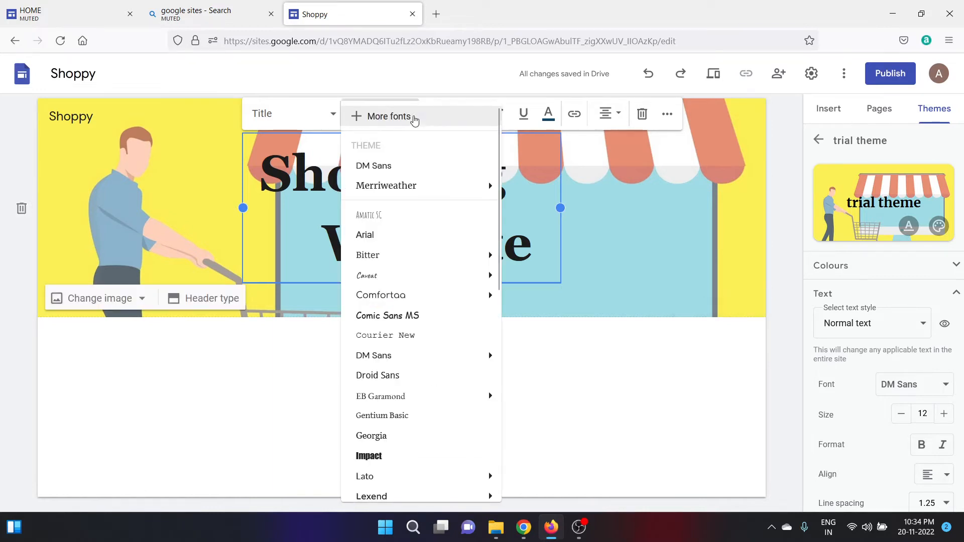
left_click(509, 286)
left_click(517, 338)
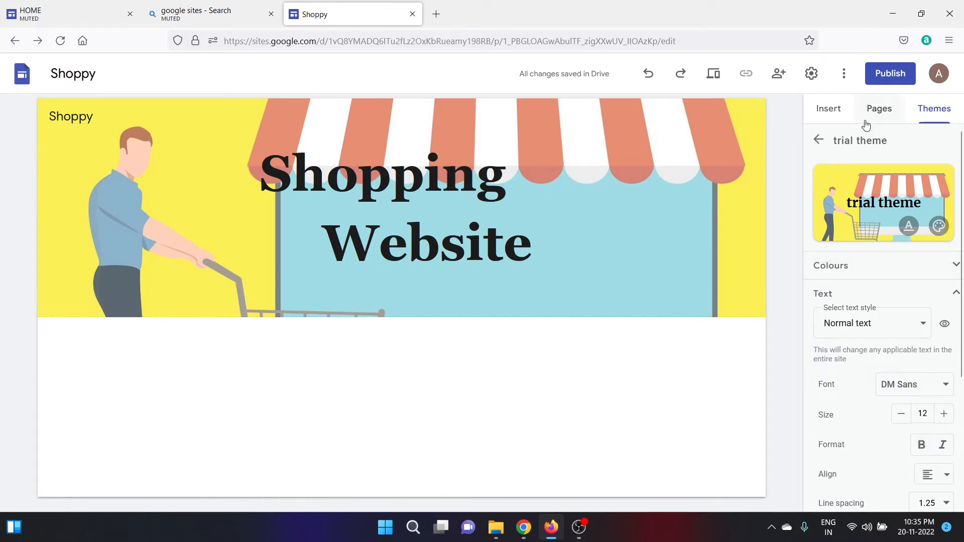
Insert a button named 'Clothes' linking to 'hsdhsj' and drag it wider.
left_click(826, 117)
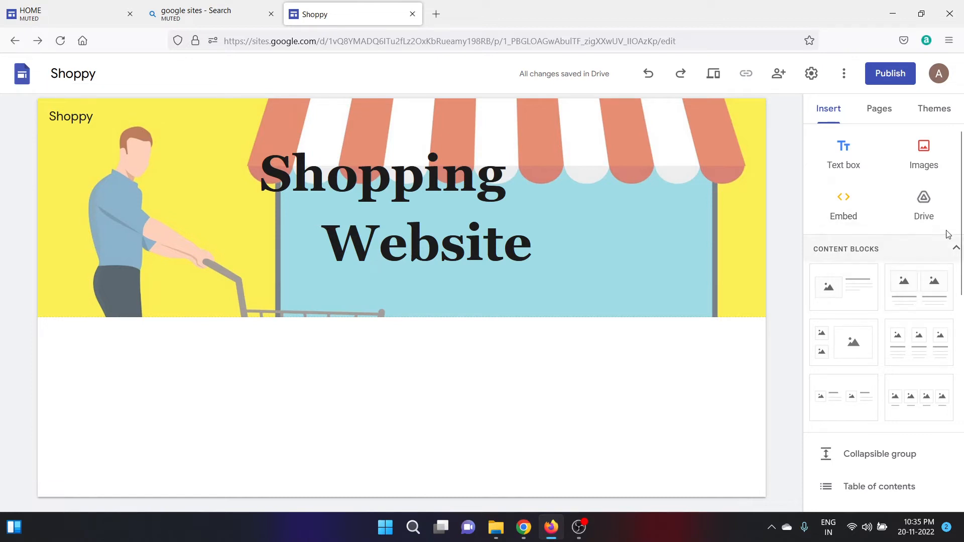
left_click_drag(961, 195, 963, 325)
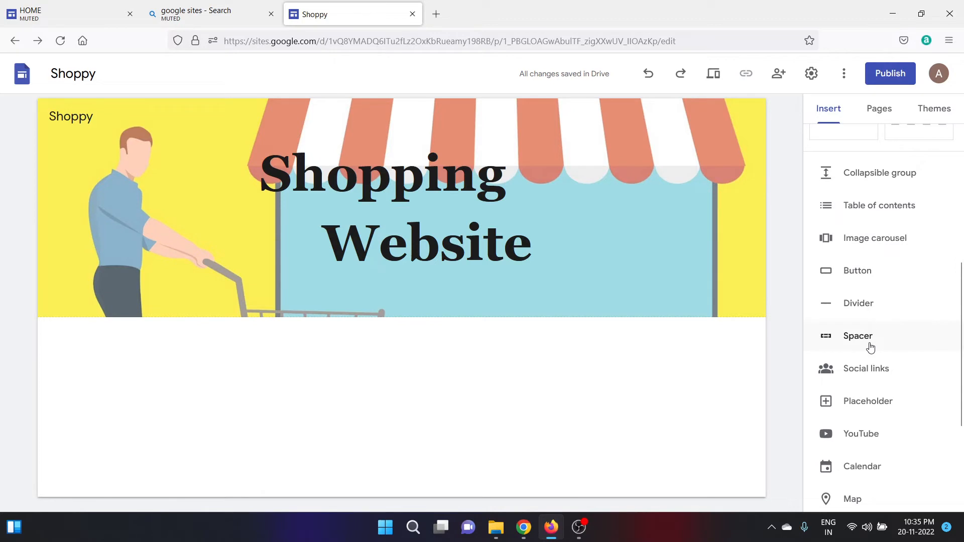
left_click(859, 279)
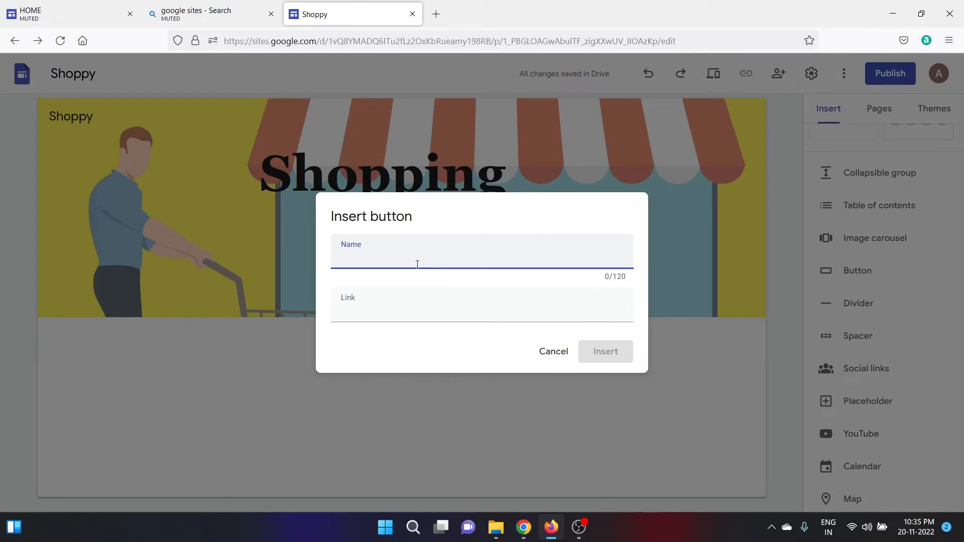
type("C")
key("Caps_Lock")
type("lo")
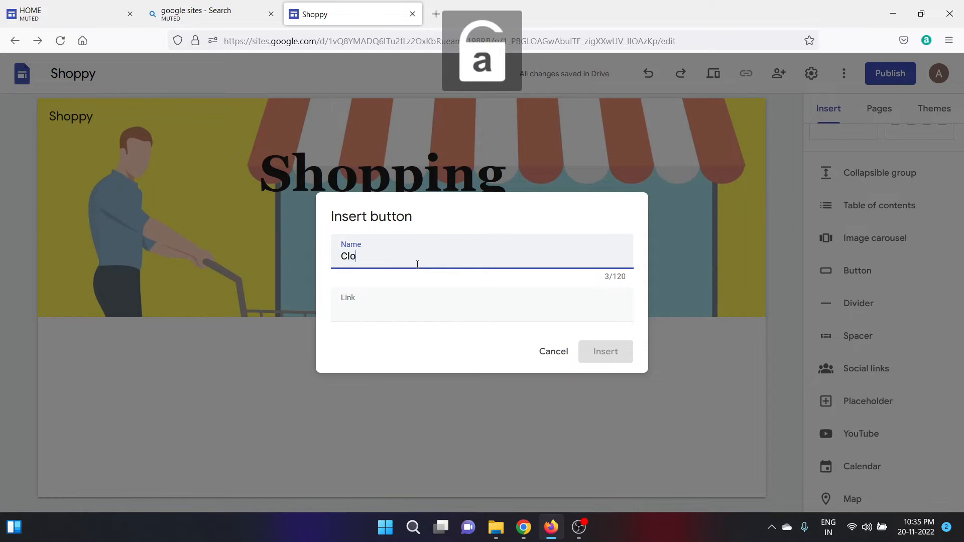
type("thes")
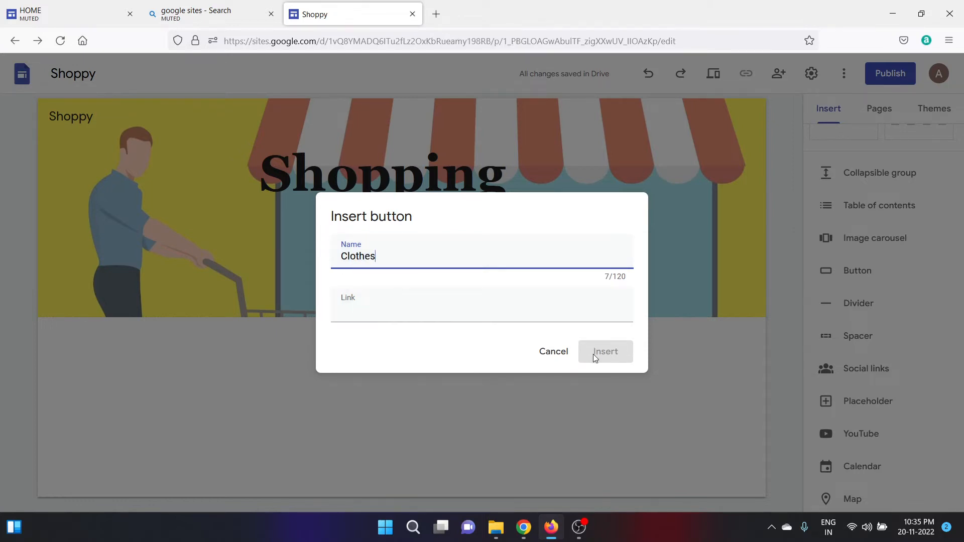
left_click(519, 314)
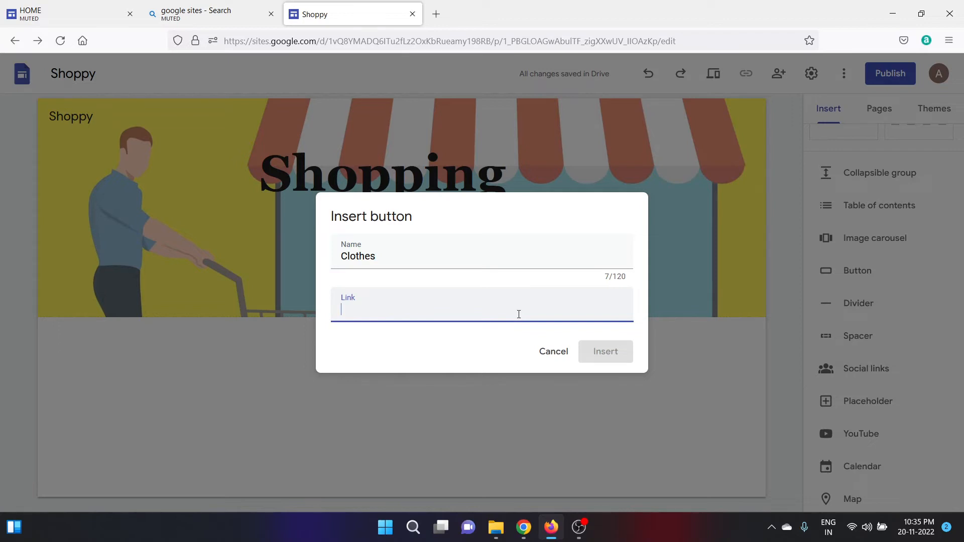
type("hsdhsj")
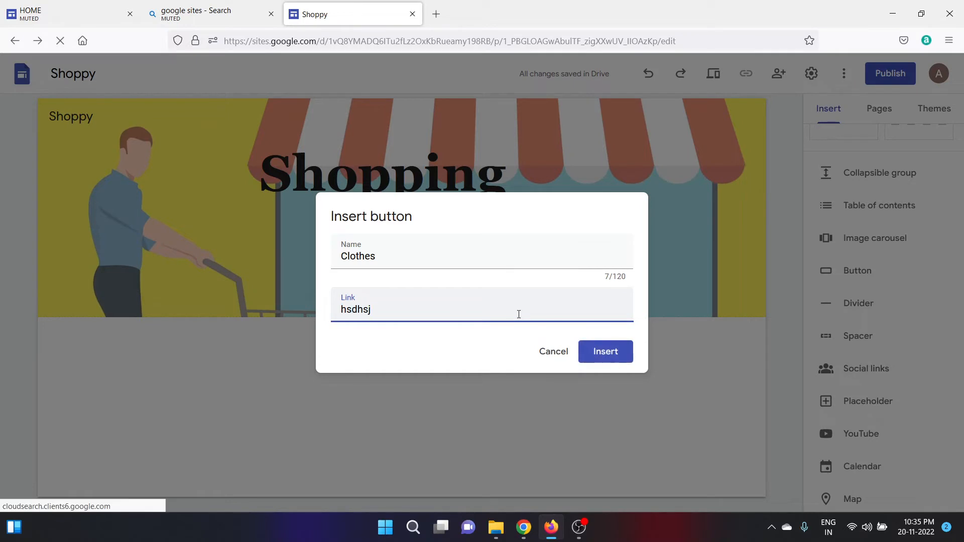
left_click(611, 356)
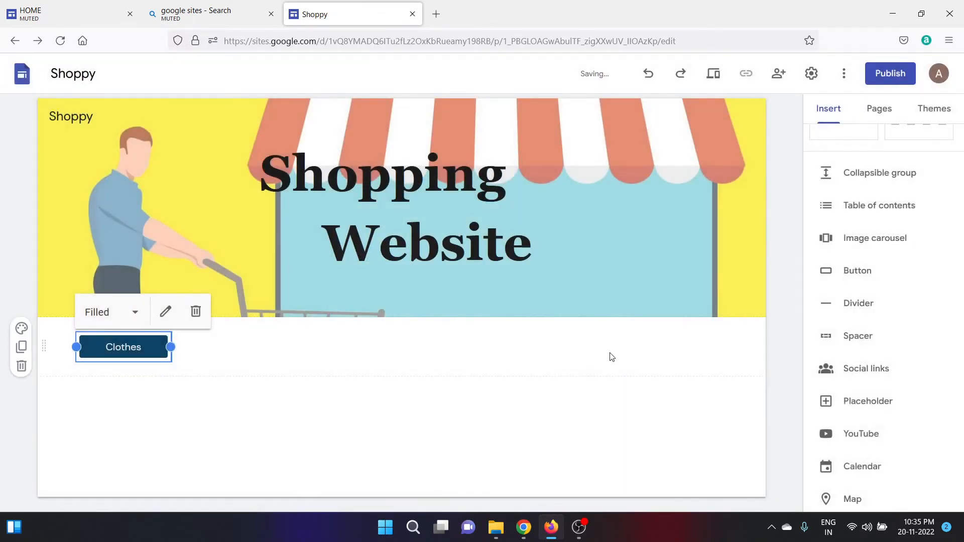
left_click_drag(170, 348, 226, 347)
left_click(255, 420)
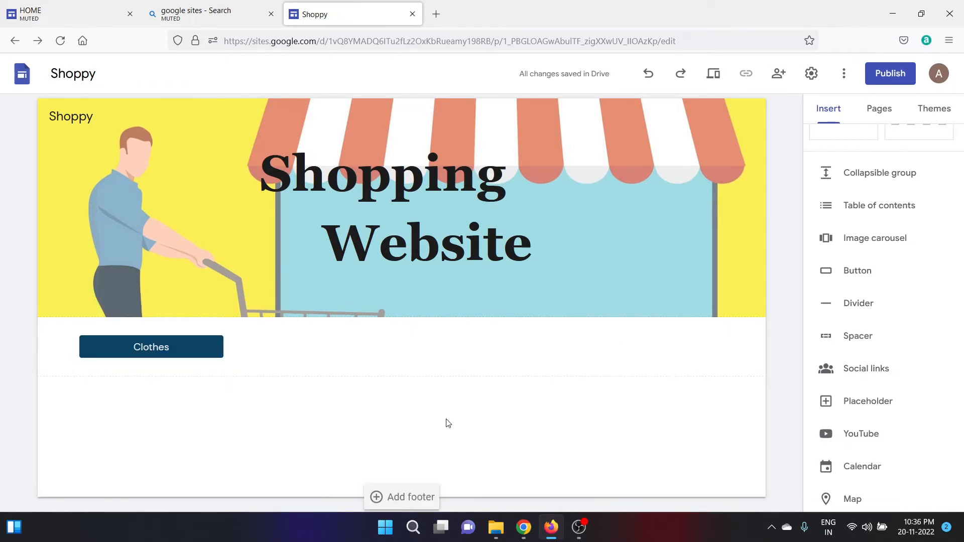
In the Pages panel, choose Add subpage from the Home page's options menu.
left_click(885, 117)
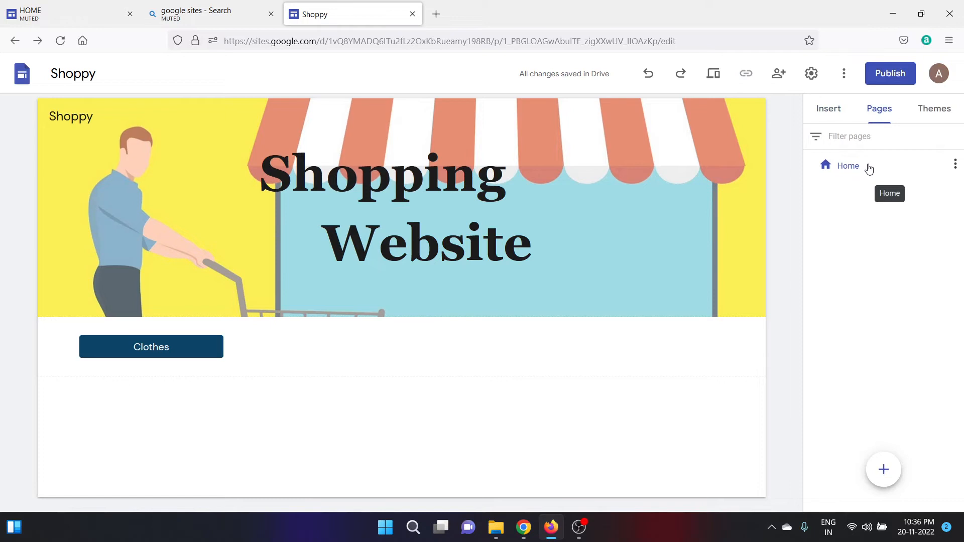
left_click(955, 166)
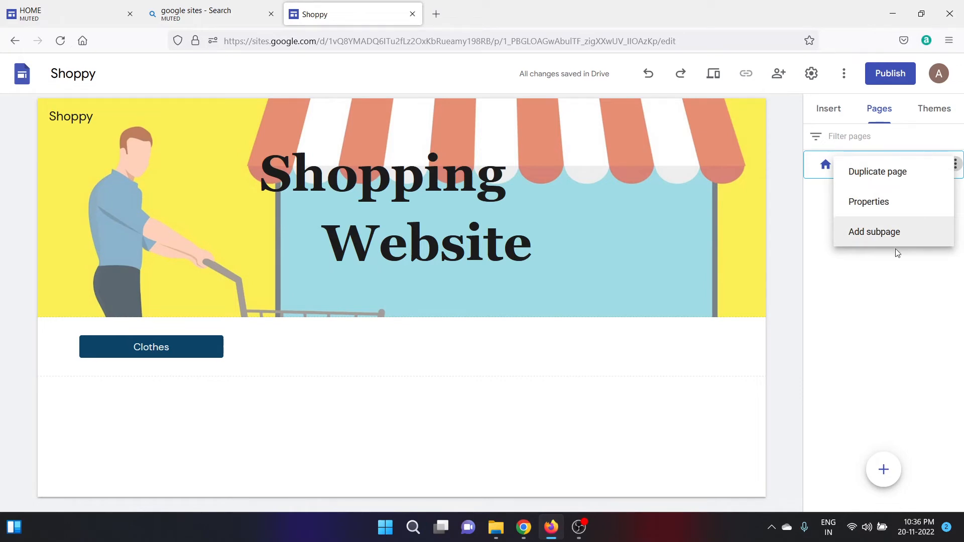
left_click(886, 300)
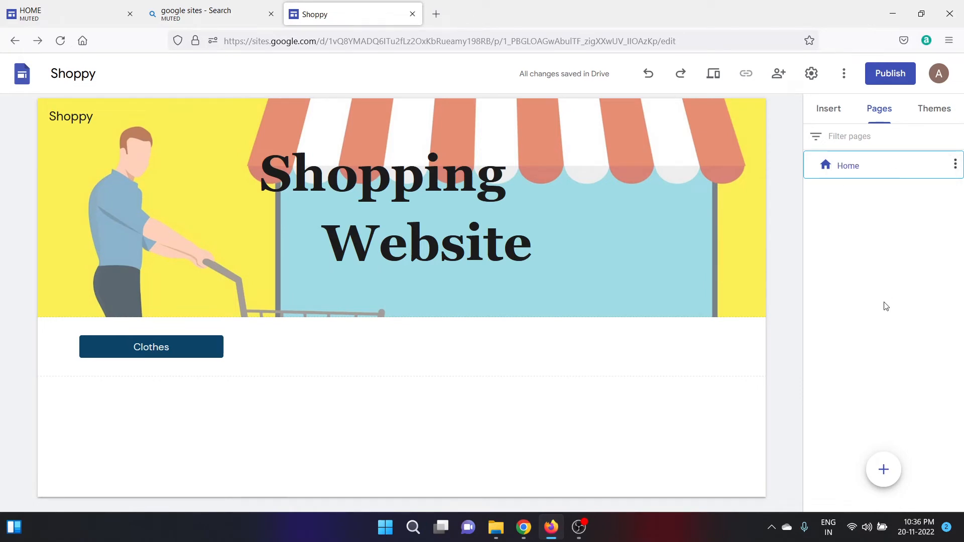
mouse_move(883, 481)
left_click(955, 169)
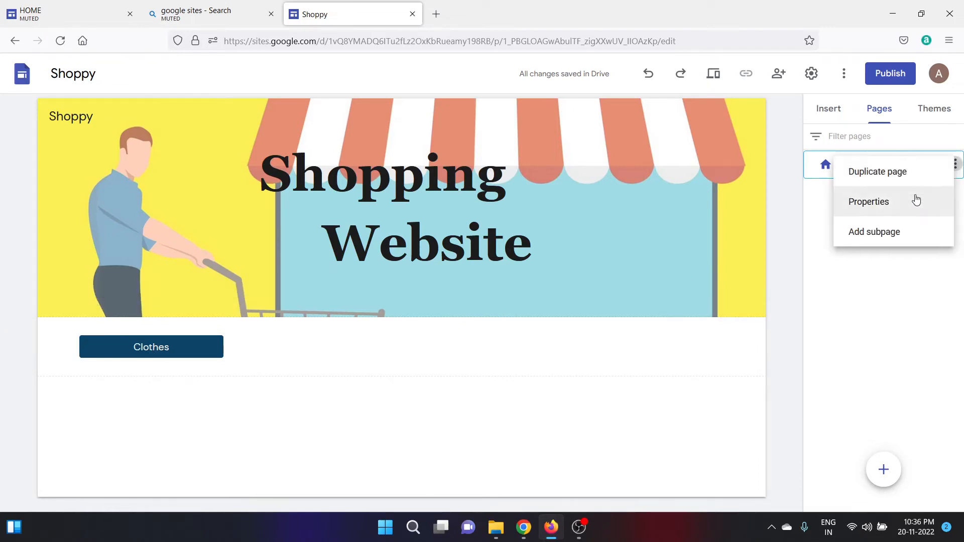
left_click(894, 230)
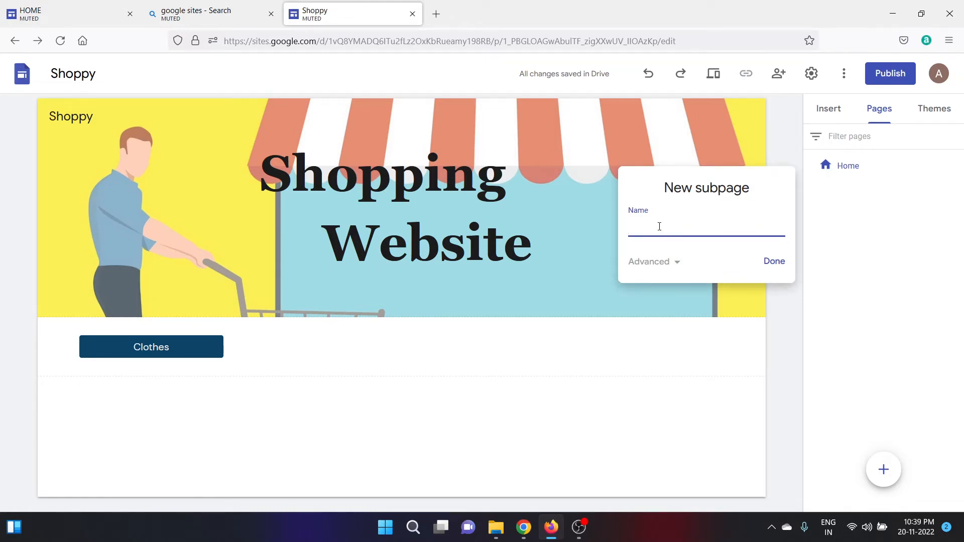
Name the new subpage 'Clothes', then visit Home and return to the Clothes page.
type("C")
key("Caps_Lock")
type("lothes")
left_click(773, 266)
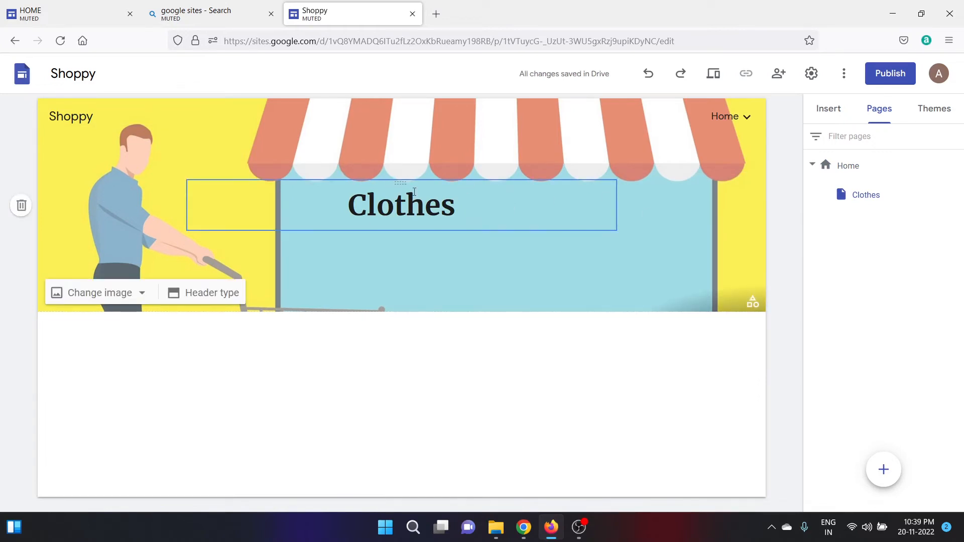
mouse_move(728, 120)
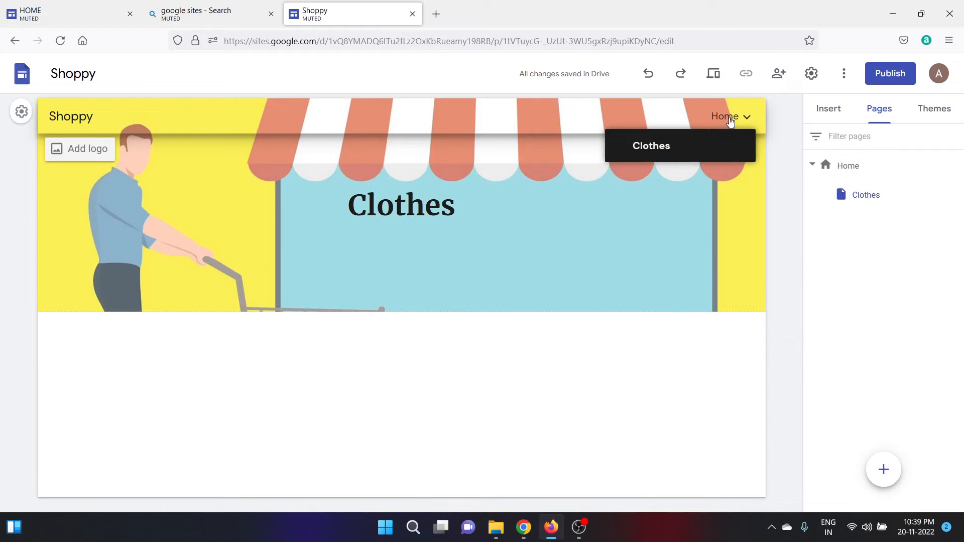
left_click(728, 118)
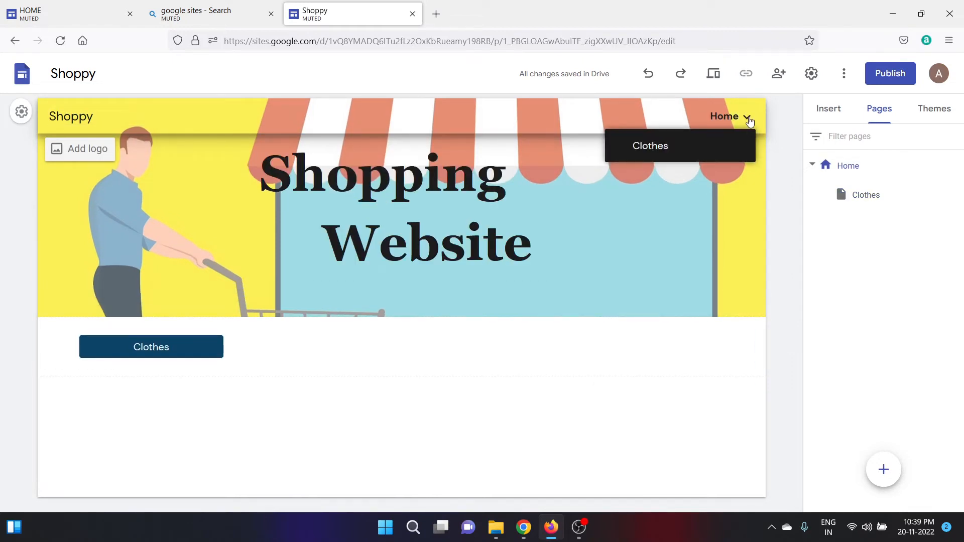
left_click(661, 150)
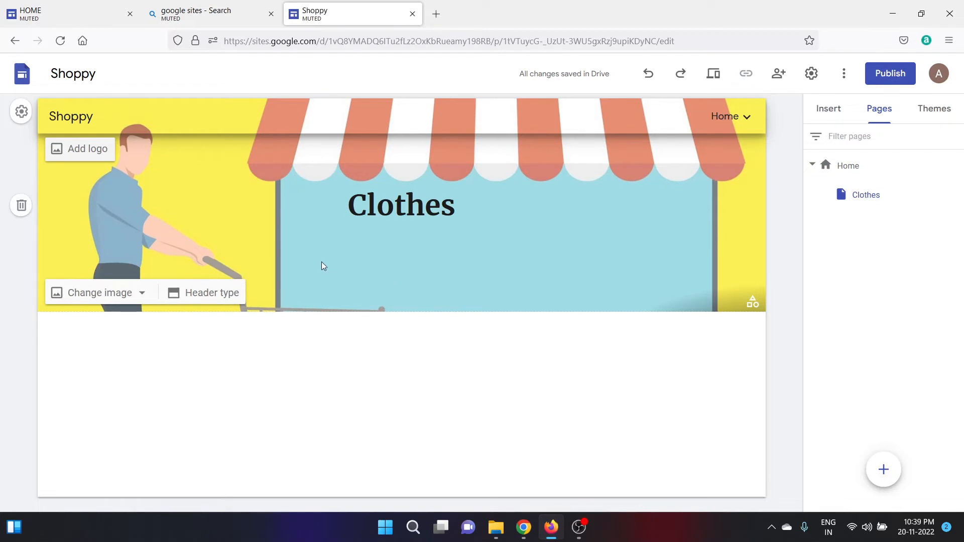
Open the header image picker and search the web for 'Clothes' images.
left_click(142, 297)
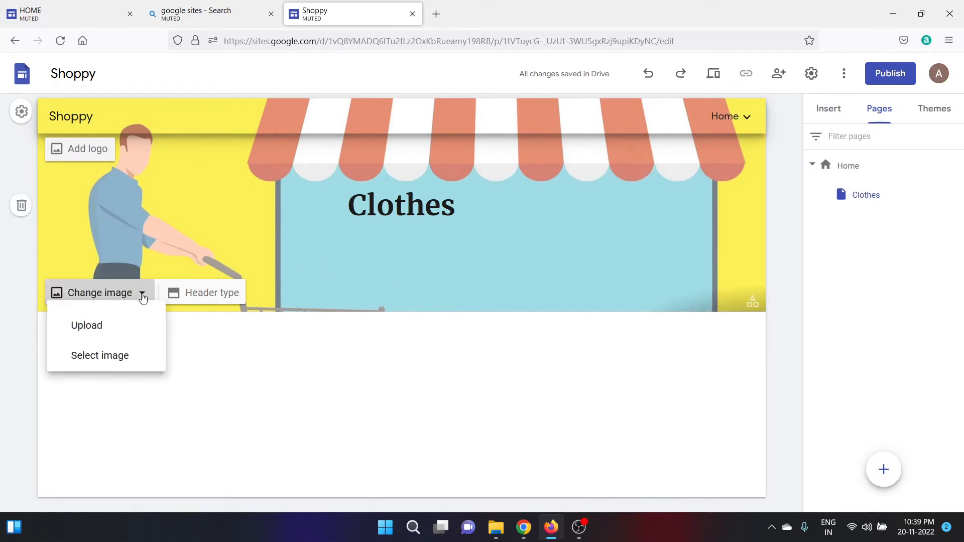
left_click(129, 361)
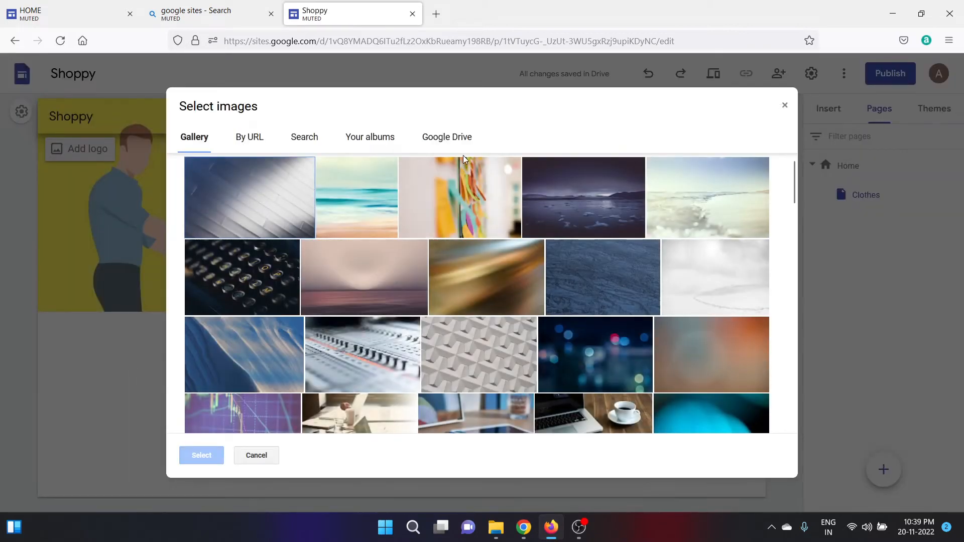
left_click(313, 146)
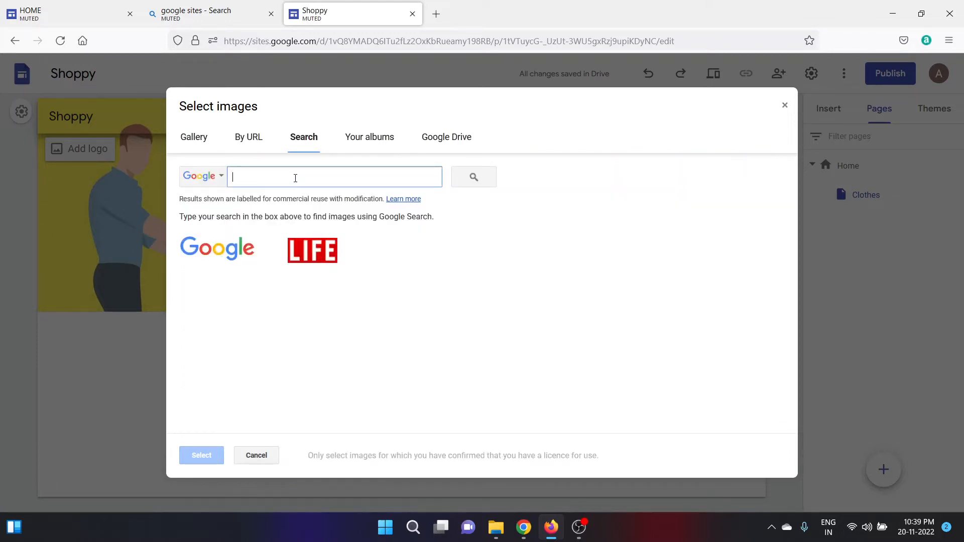
type("C")
key("Caps_Lock")
type("lothes")
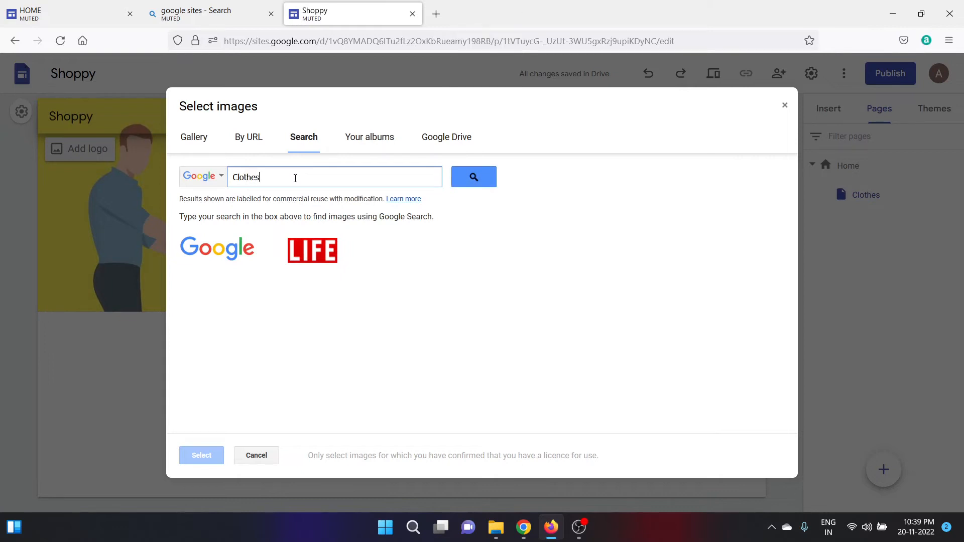
left_click(481, 178)
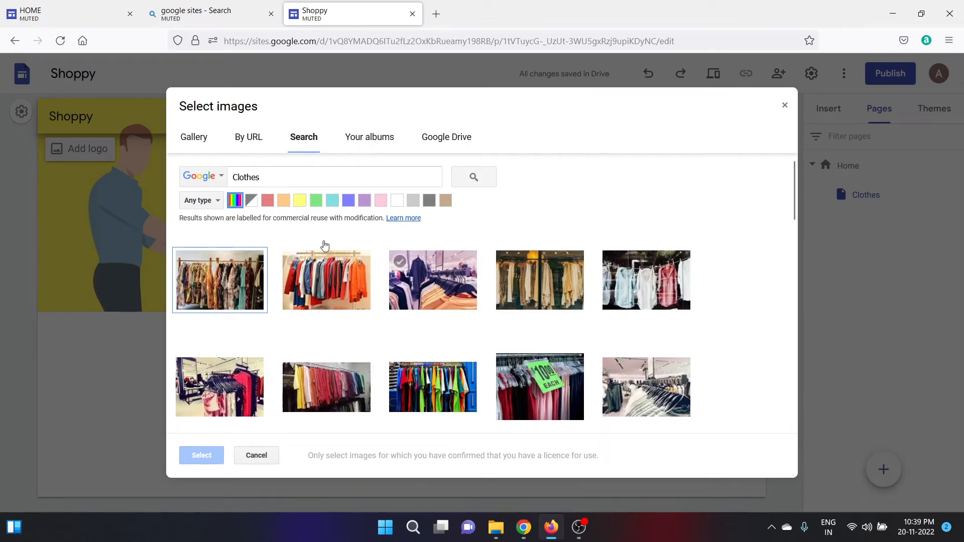
Try yellow and teal colour filters, then apply a clothing store photo as the header.
left_click(300, 202)
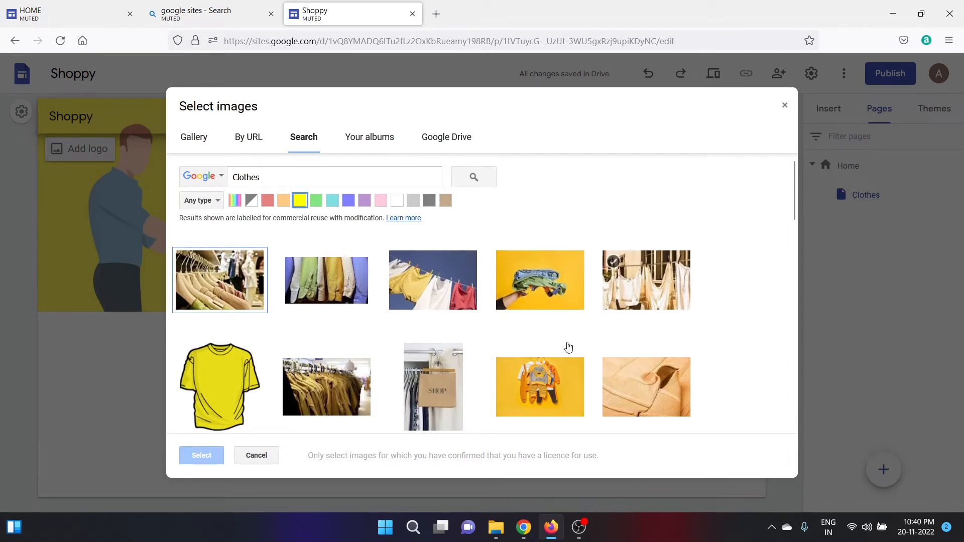
left_click(333, 203)
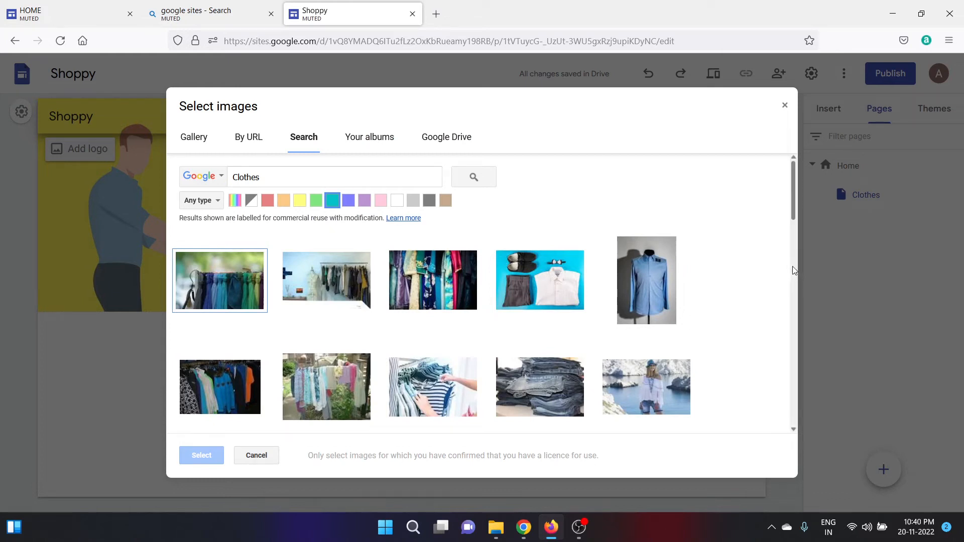
left_click_drag(792, 215, 804, 336)
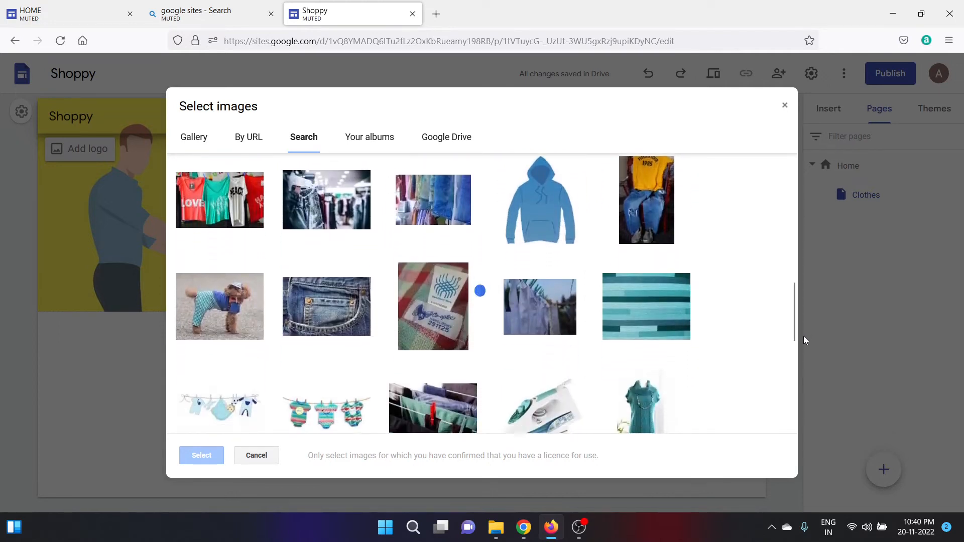
left_click(316, 221)
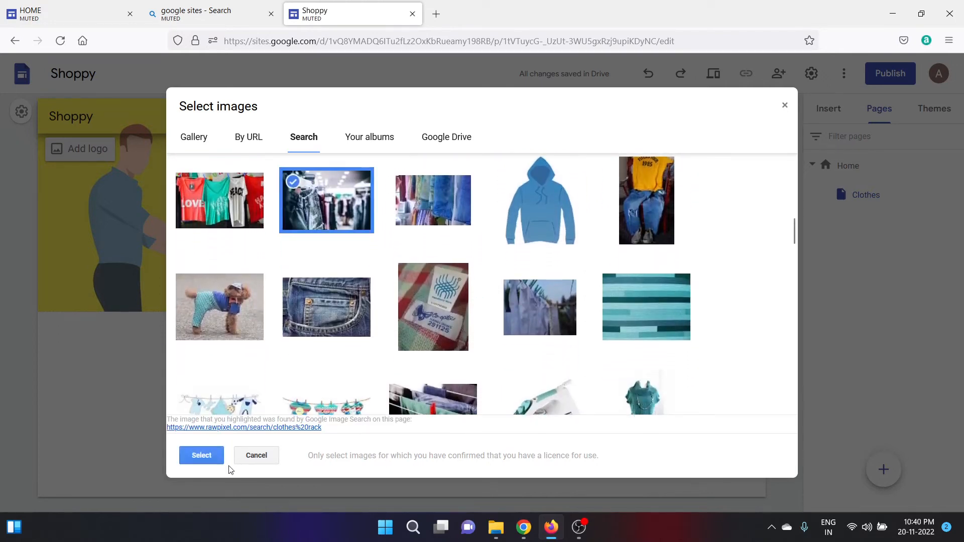
left_click(202, 456)
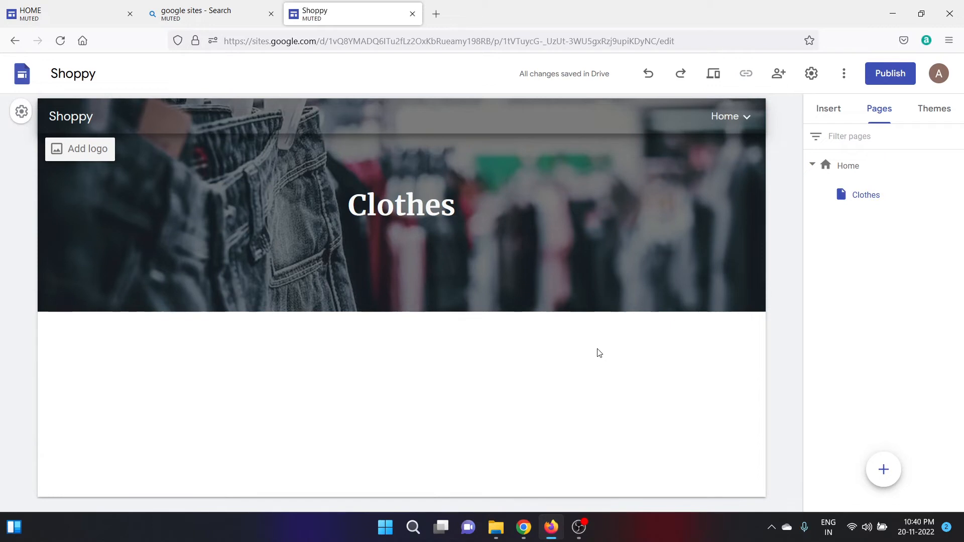
Leave the Clothes header title and switch to the HOME site's phone preview.
double_click(424, 211)
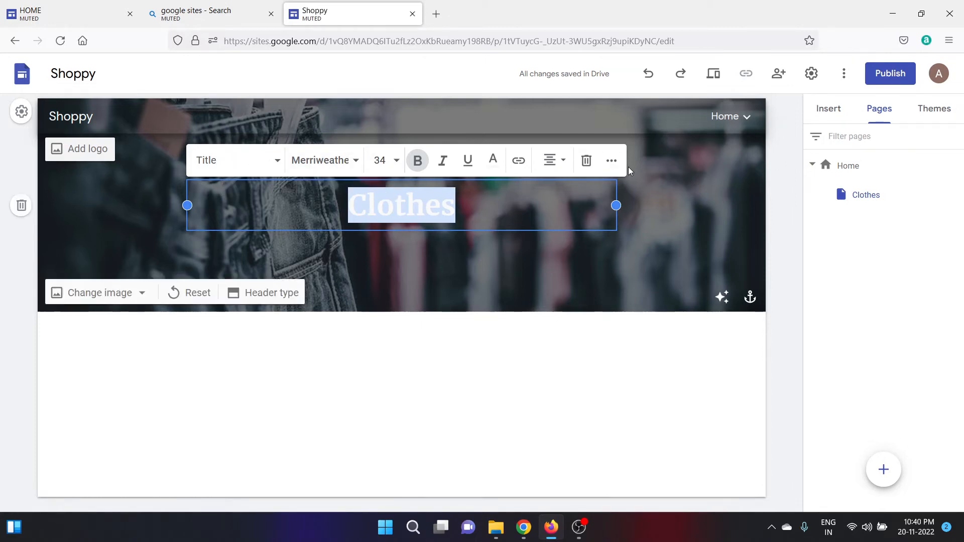
left_click(604, 367)
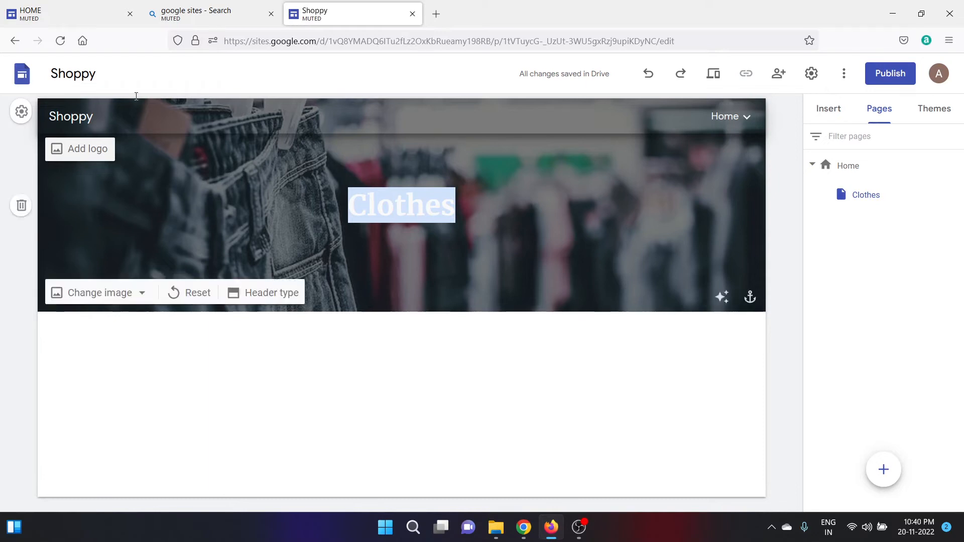
left_click(55, 10)
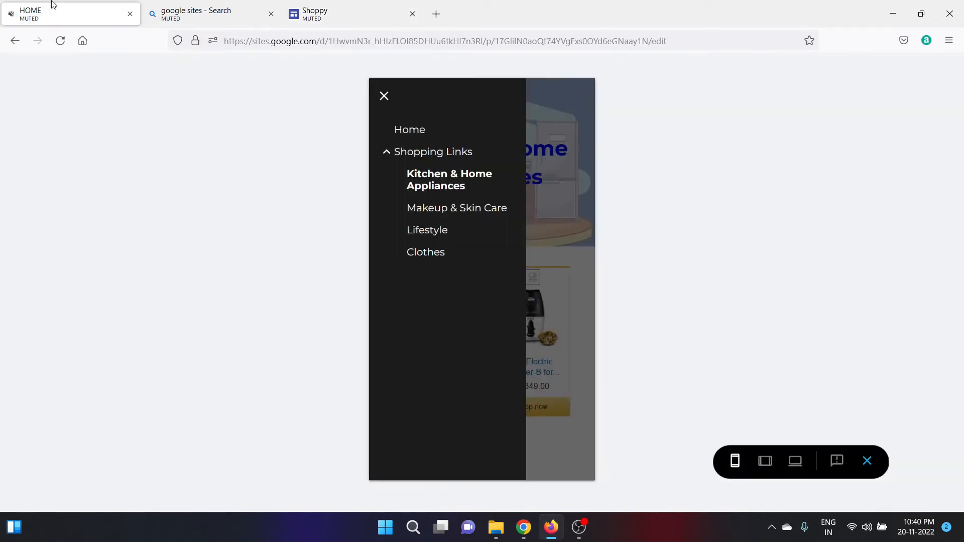
Open the Kitchen & Home Appliances page from the HOME preview's navigation menu.
left_click(385, 95)
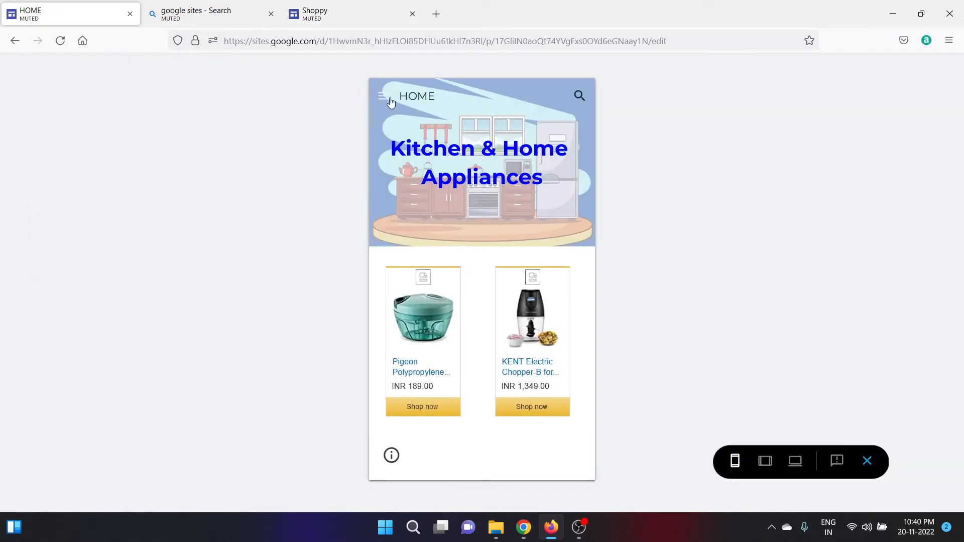
left_click(387, 97)
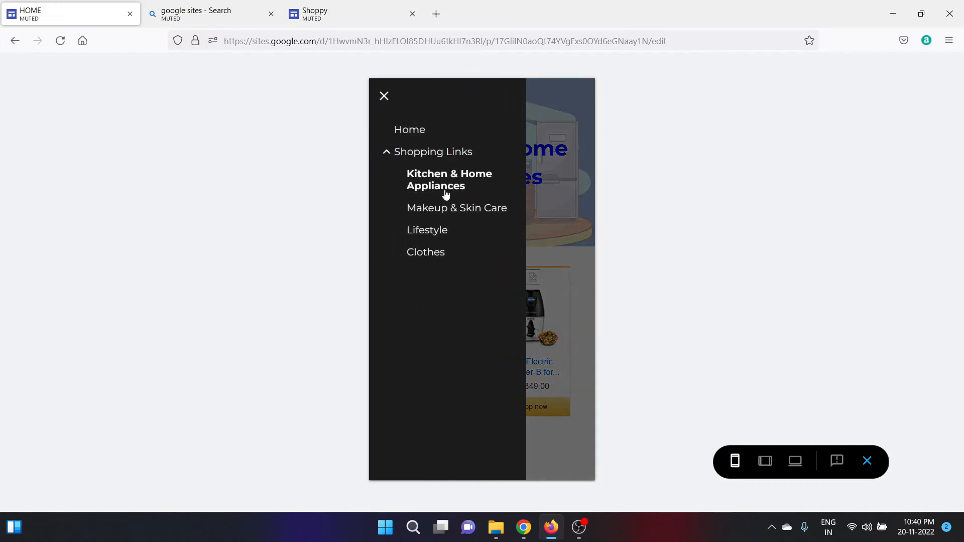
left_click(446, 193)
Go to the Shopping Links page, scroll down to the Clothes link, and bring up Storyset in Chrome.
left_click(389, 101)
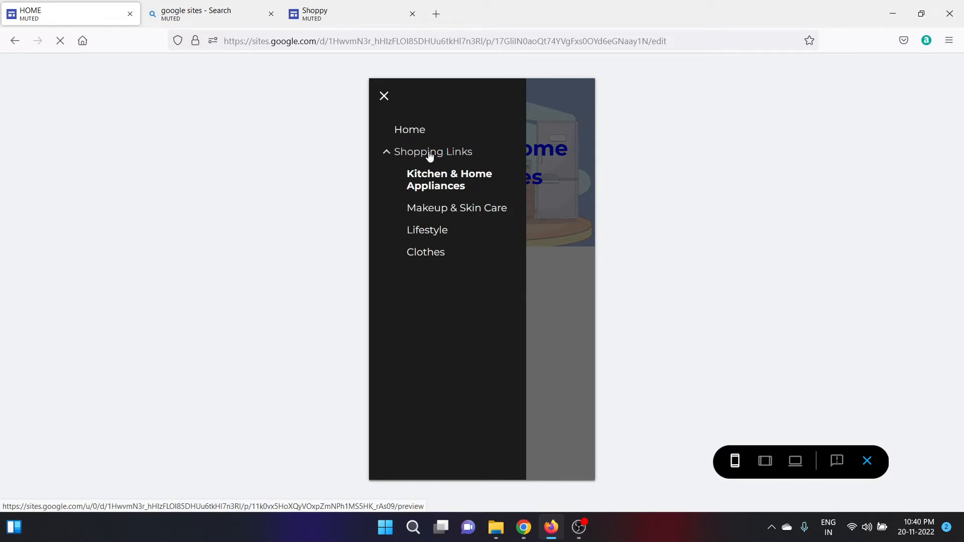
left_click(454, 155)
left_click_drag(594, 202, 592, 274)
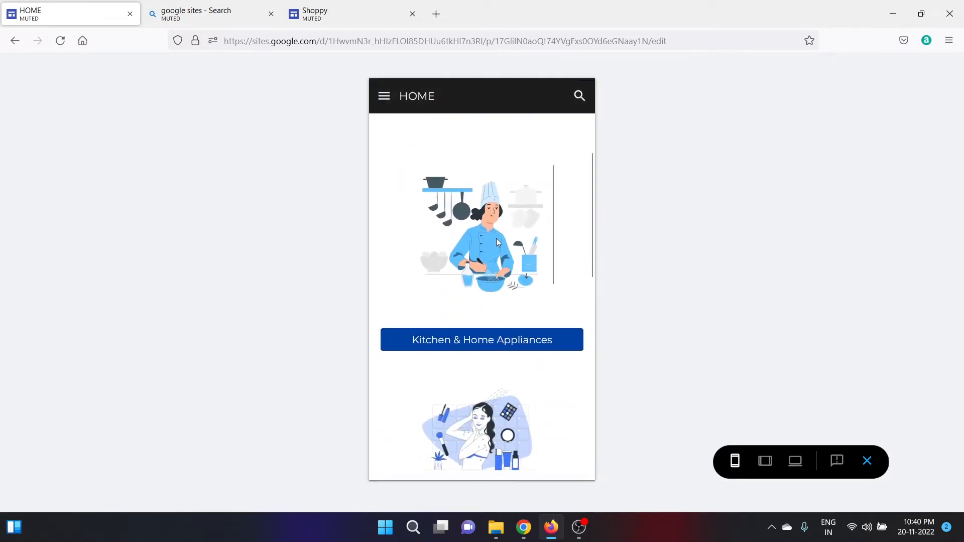
left_click_drag(592, 214, 591, 354)
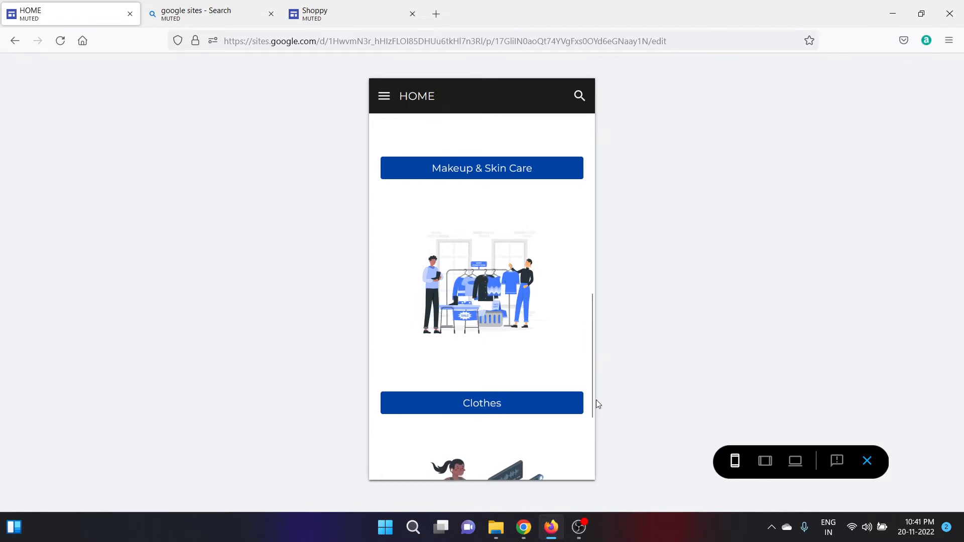
left_click(527, 535)
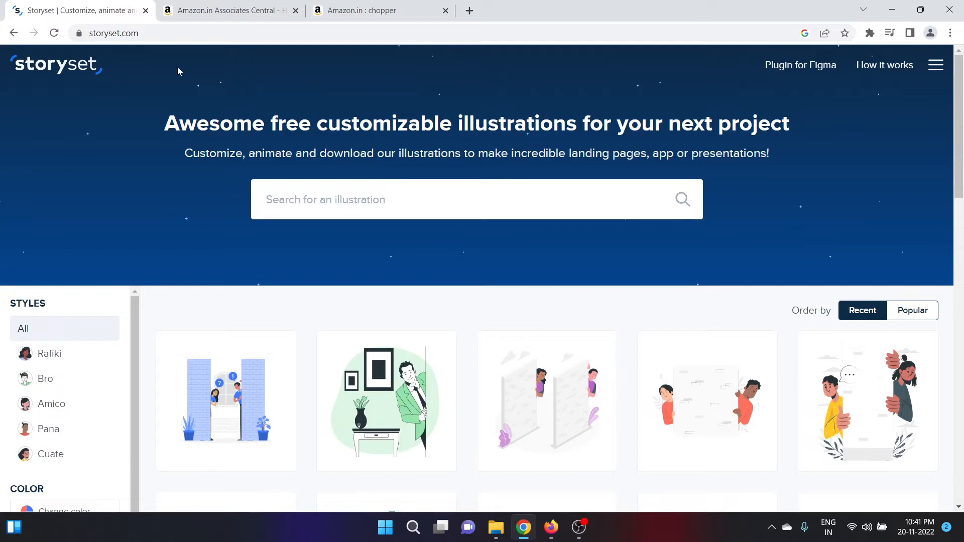
Reveal the storyset.com address in Chrome's address bar and scroll the Storyset page.
left_click(152, 37)
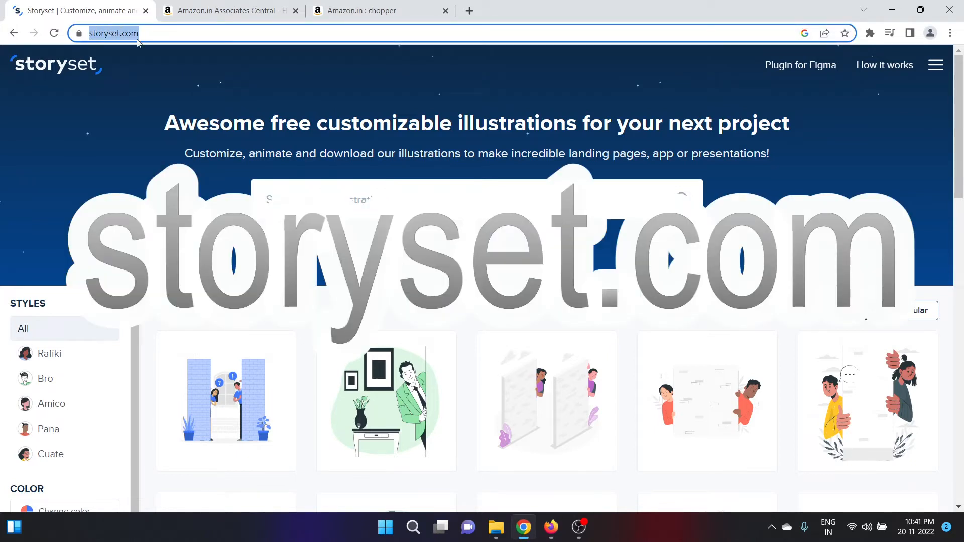
left_click(172, 35)
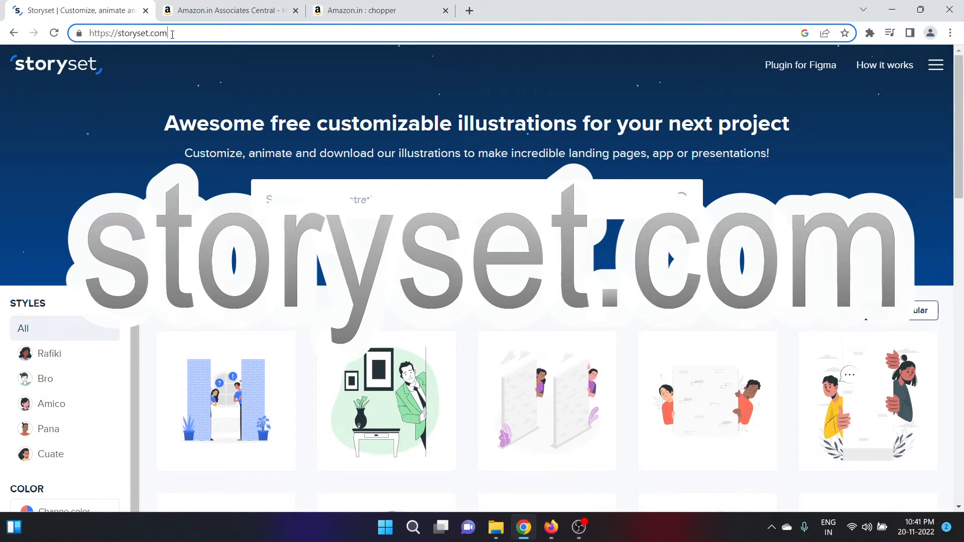
mouse_move(959, 132)
left_mouse_down()
mouse_move(963, 262)
mouse_move(963, 144)
left_mouse_up()
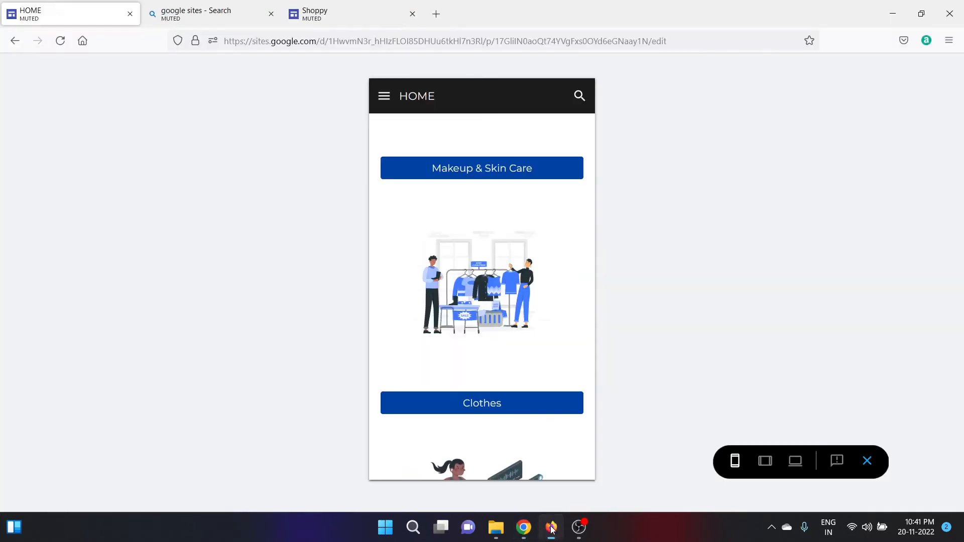
Return to the Shoppy tab to edit its Clothes page.
left_click(299, 11)
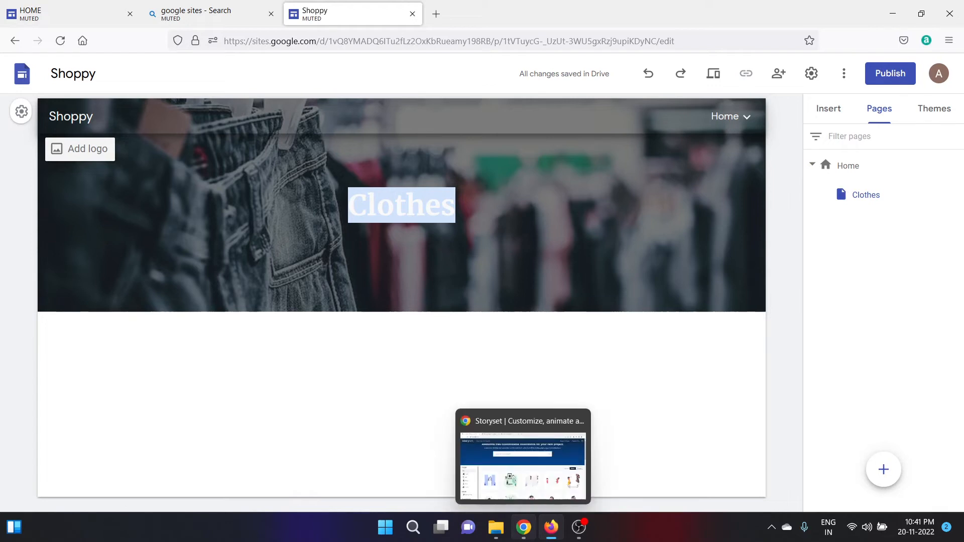
Search Storyset for 'ma' and open the Back to back man illustration.
left_click(524, 528)
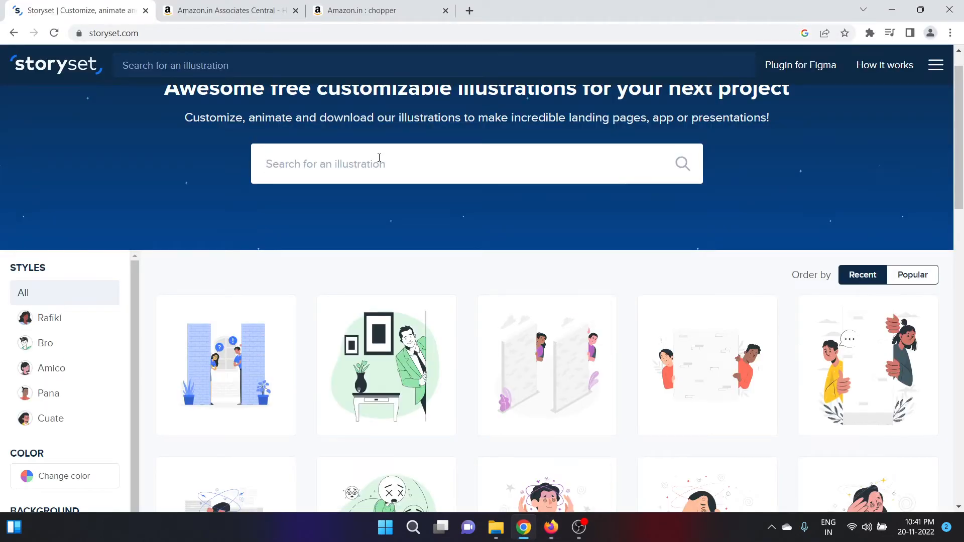
type("ma")
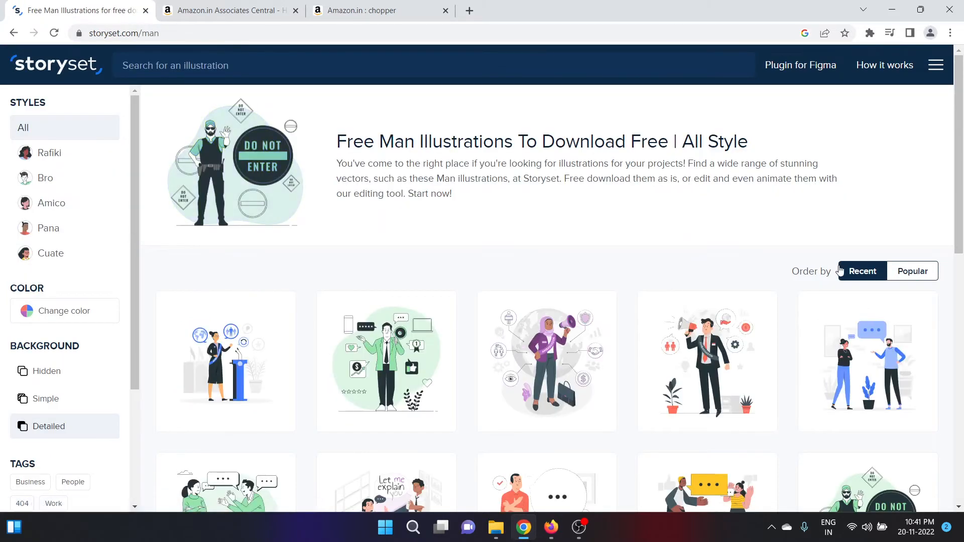
left_click_drag(960, 180, 963, 349)
left_click(875, 278)
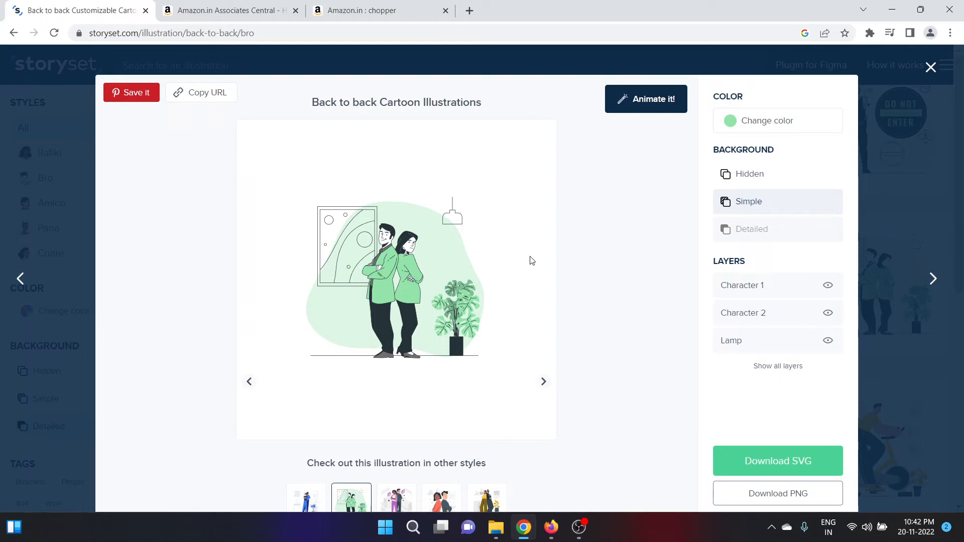
Change the Back to back illustration's colour from green to light blue #92D6E3.
left_click(772, 131)
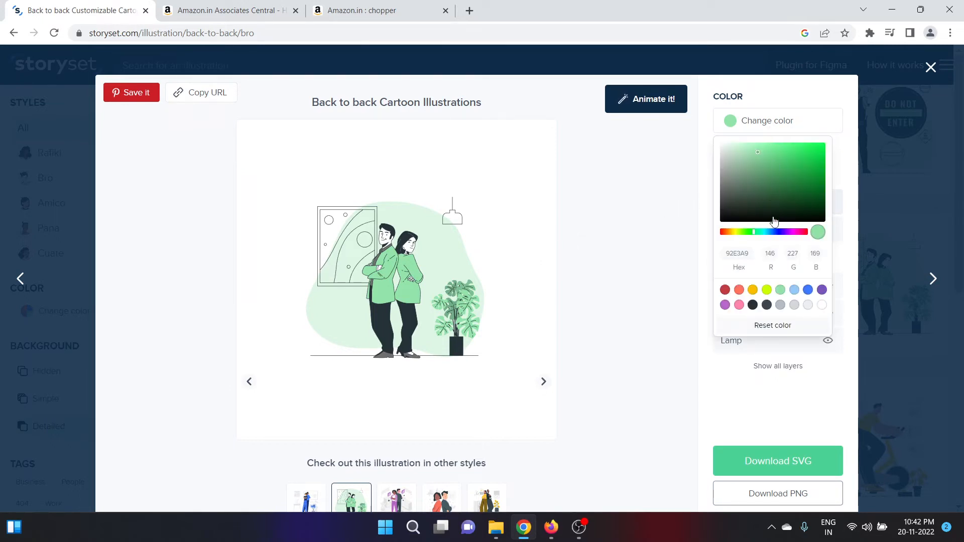
left_click(766, 232)
left_click(767, 233)
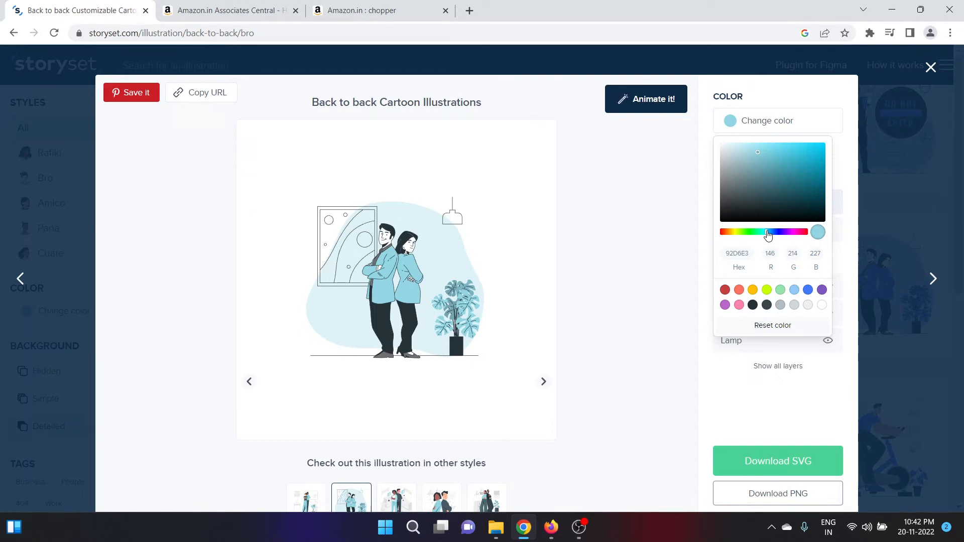
Close the colour picker and try hiding and restoring the woman and man layers.
left_click(758, 400)
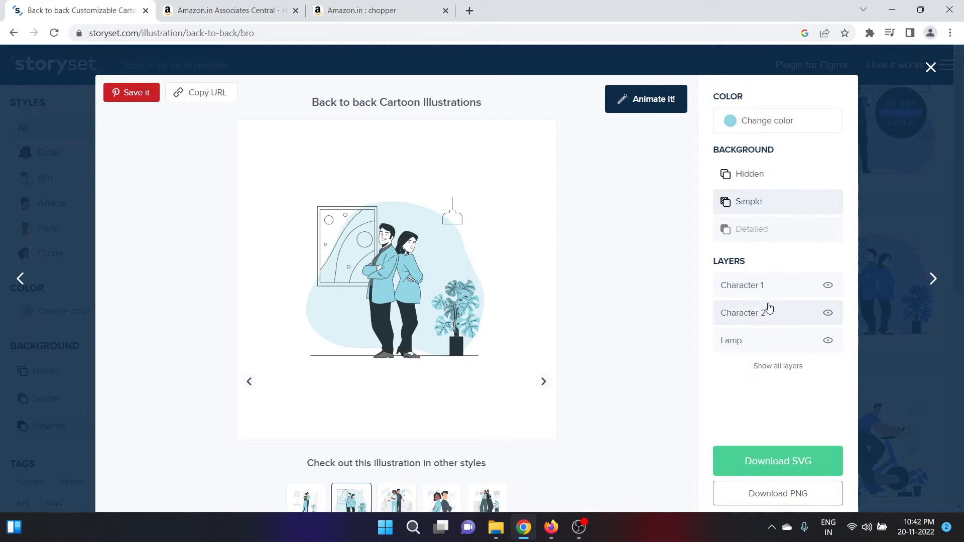
left_click(769, 308)
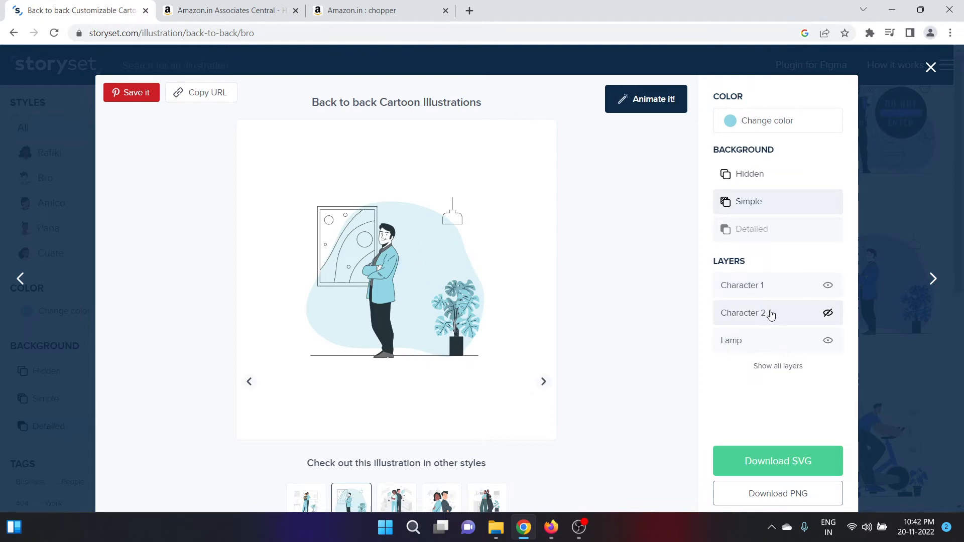
left_click(771, 314)
left_click(764, 286)
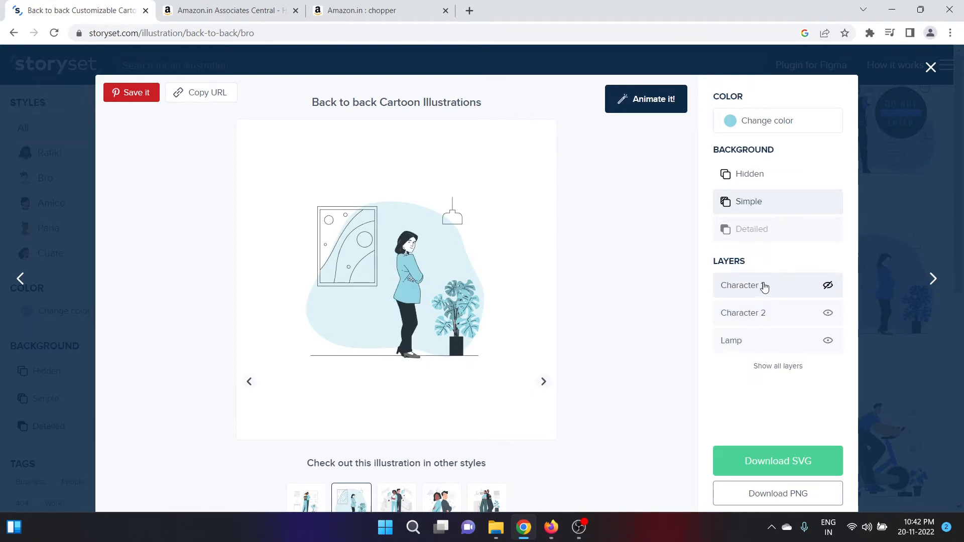
left_click(764, 287)
left_click(828, 287)
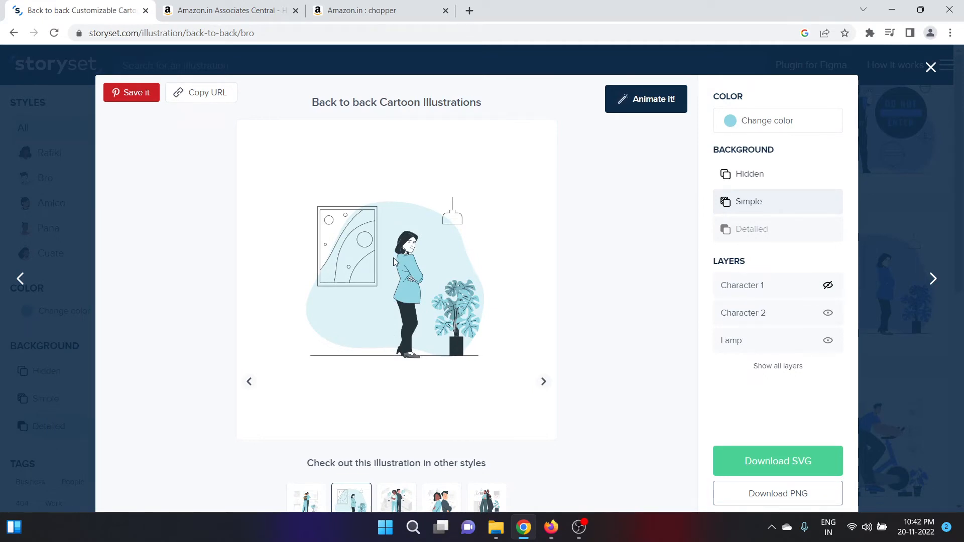
left_click(828, 287)
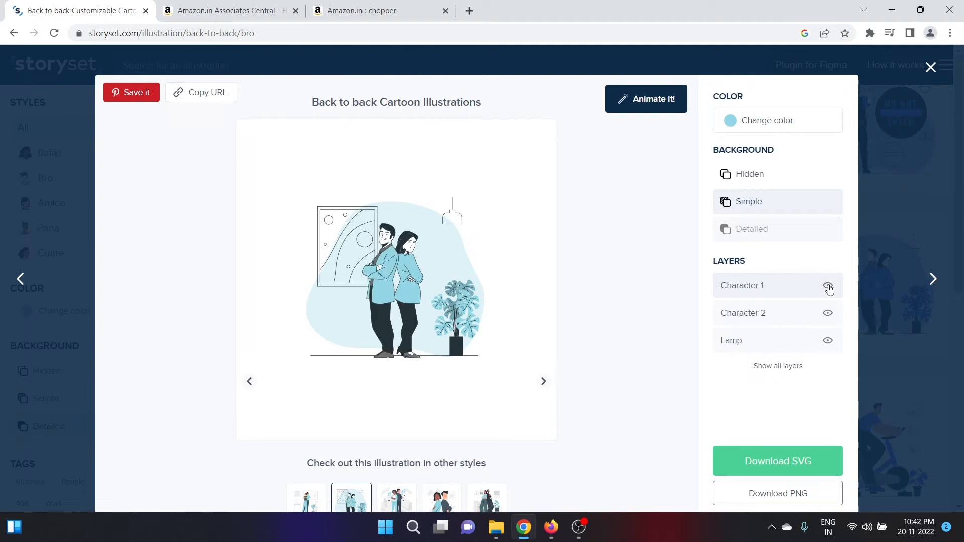
Hide the woman, lamp, plant and picture layers, then take the illustration into the animation editor.
left_click(828, 315)
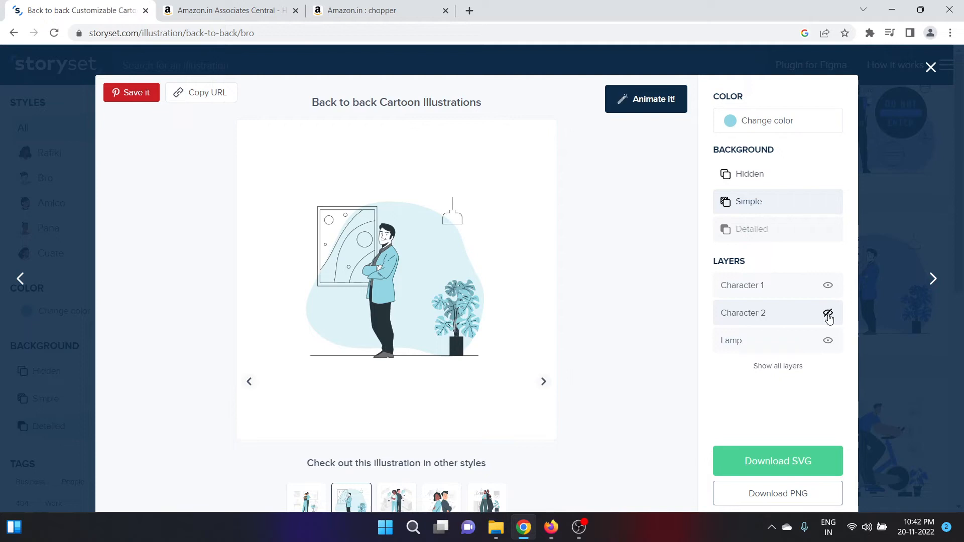
left_click(828, 343)
left_click(828, 343)
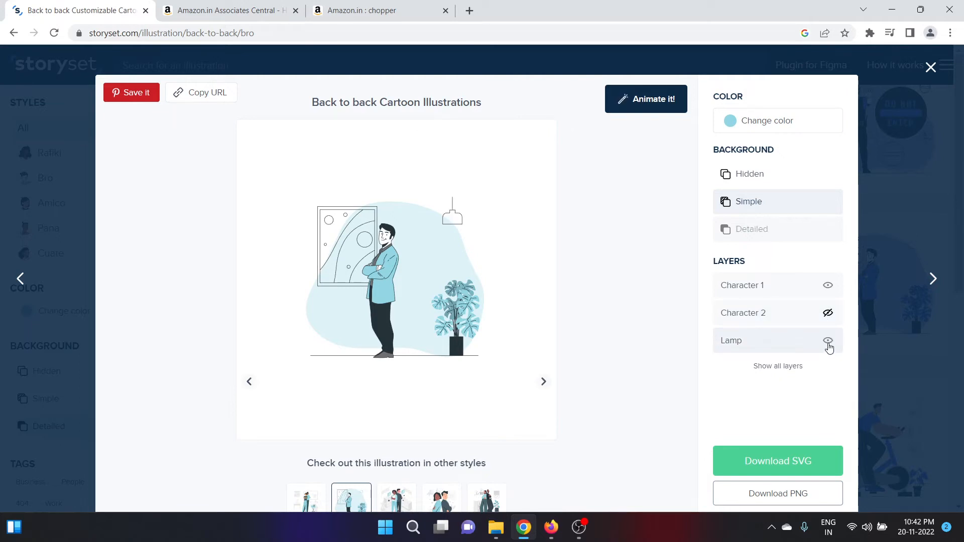
left_click(788, 366)
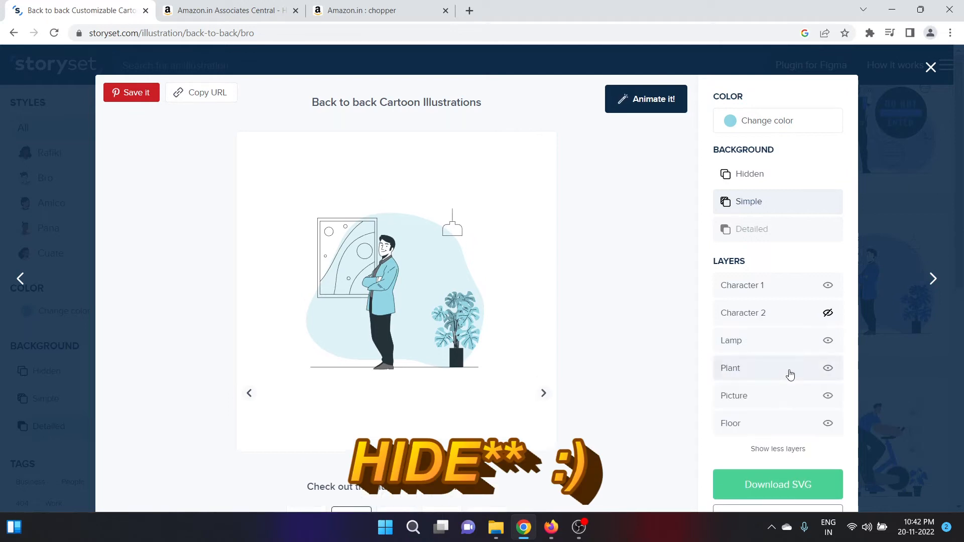
left_click(830, 372)
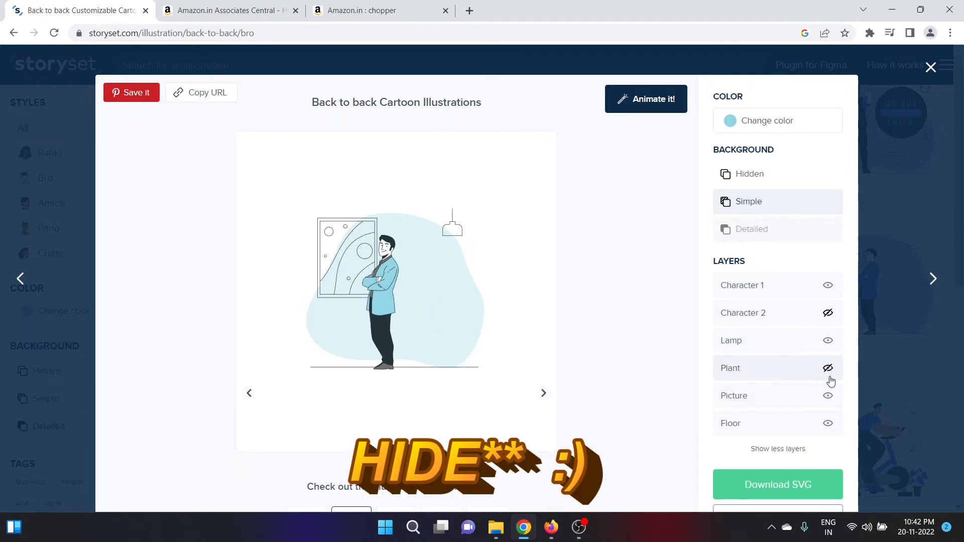
left_click(827, 341)
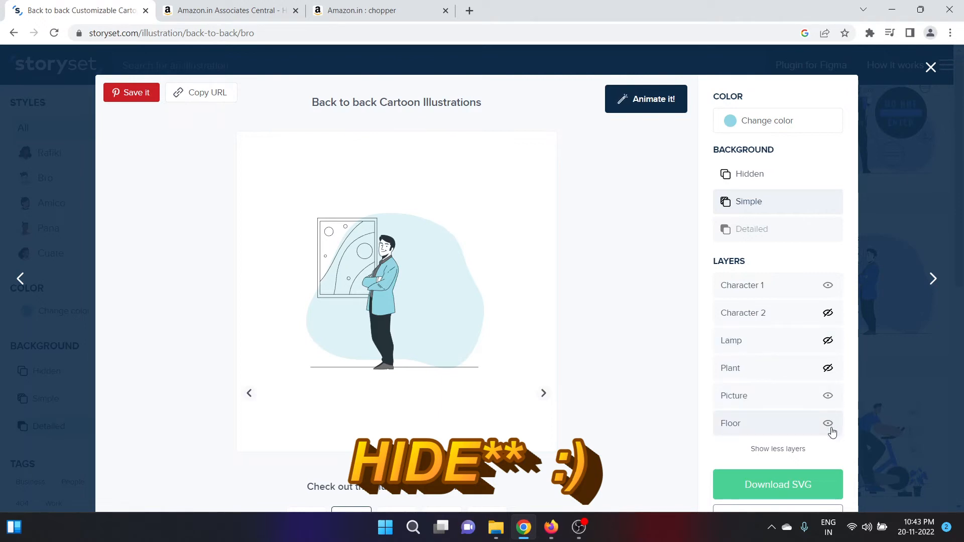
left_click(828, 397)
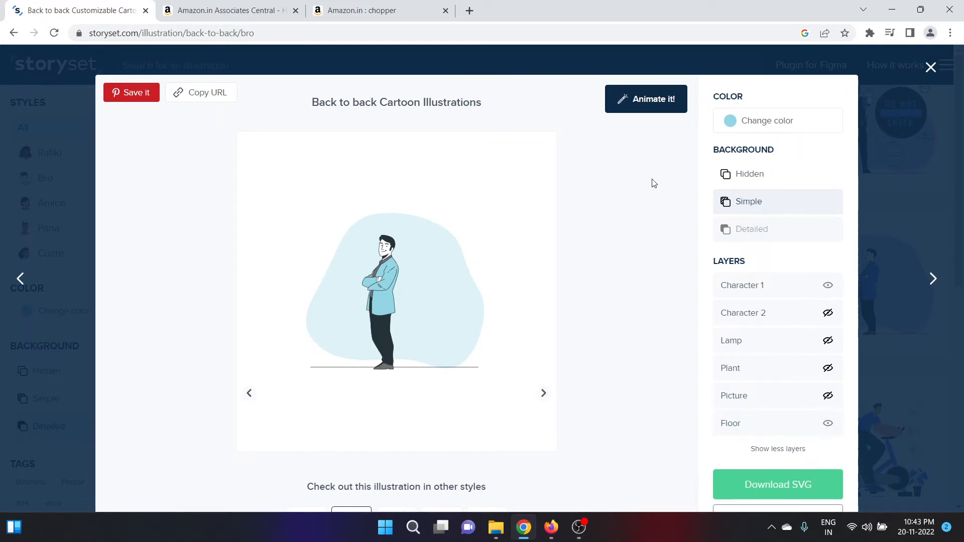
left_click(650, 109)
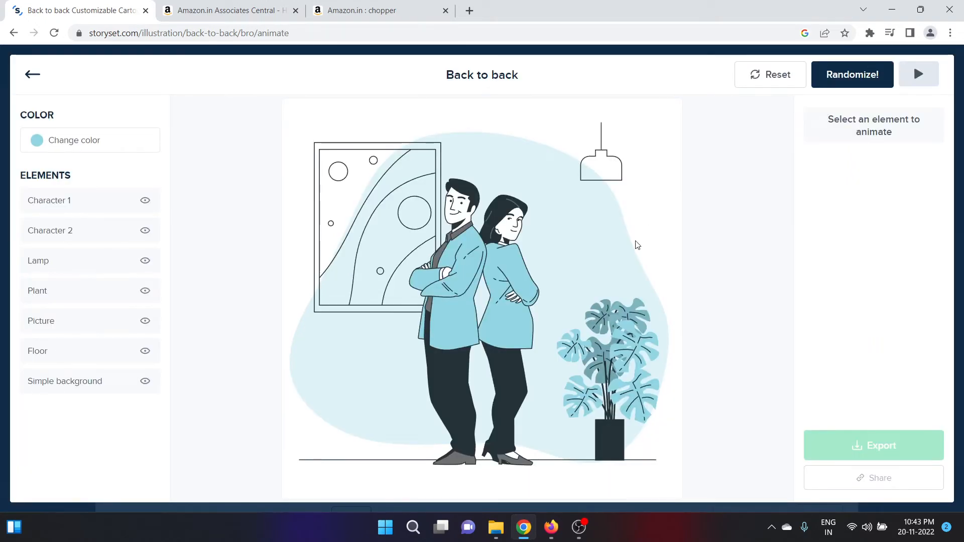
Hide Character 2, Lamp, Plant and Picture in the animator, then select the man.
left_click(530, 290)
left_click(146, 232)
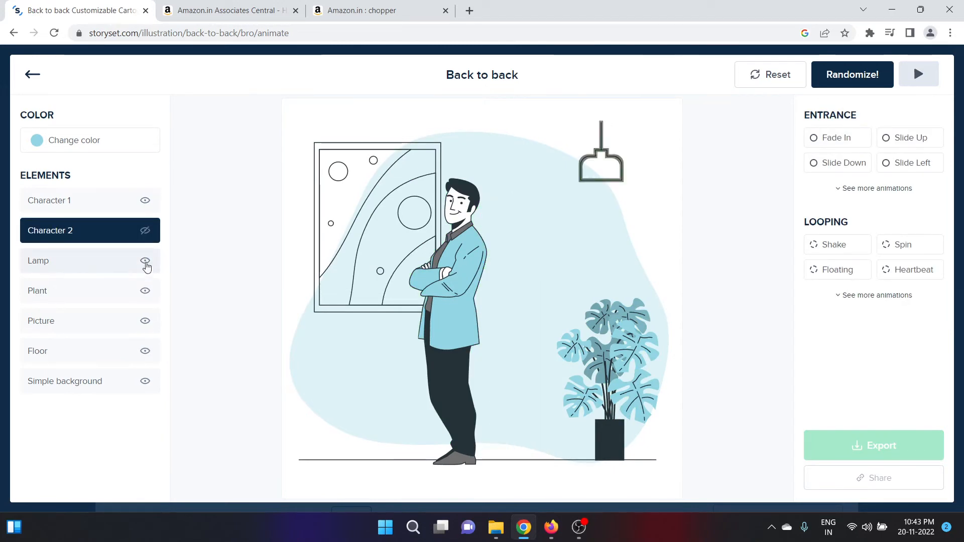
left_click(145, 261)
left_click(145, 292)
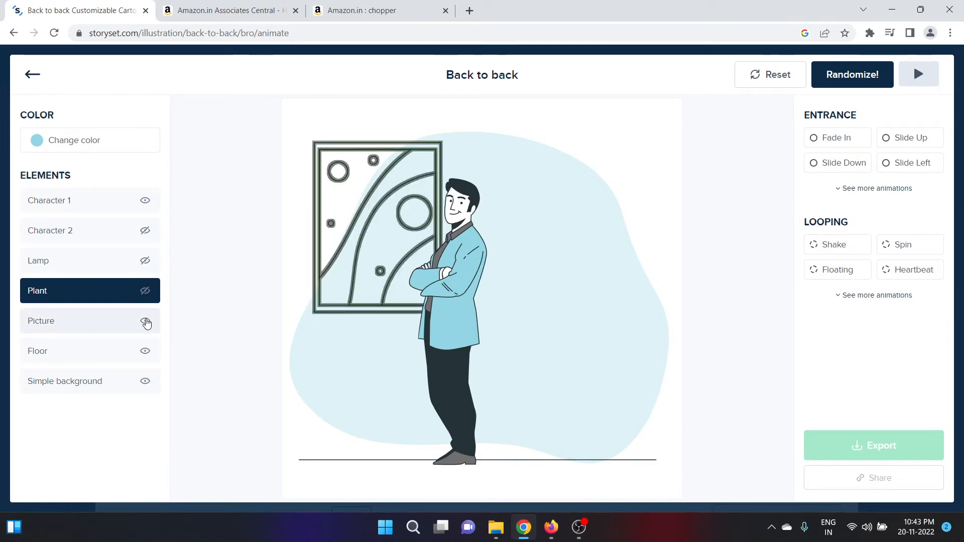
left_click(146, 321)
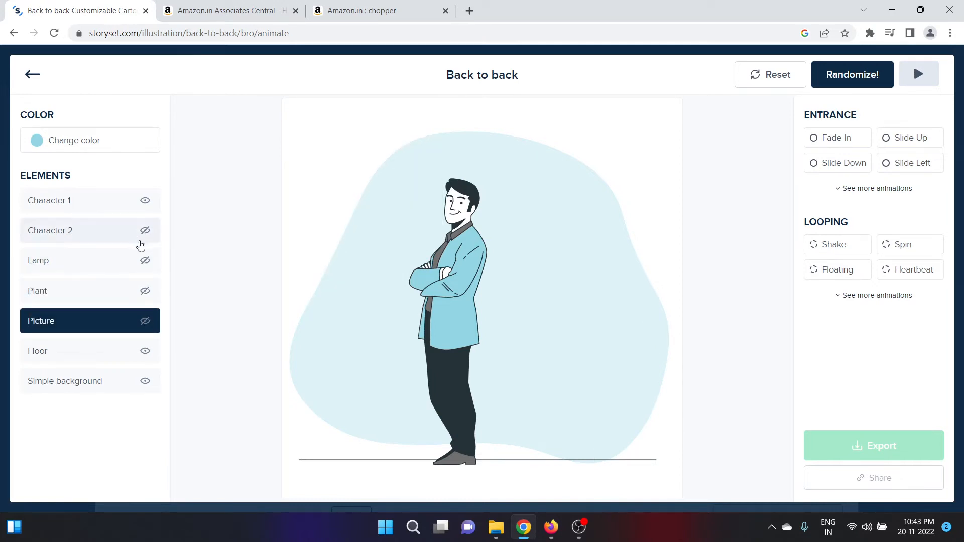
left_click(457, 297)
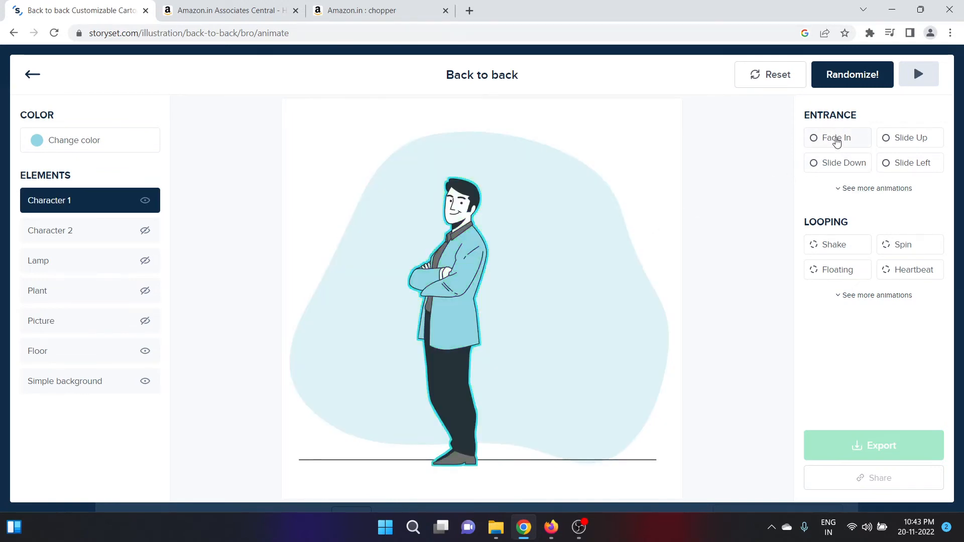
Try a 2.9 Fade In entrance, then Shake at 1.2, Spin and Floating loops on the man.
left_click(837, 141)
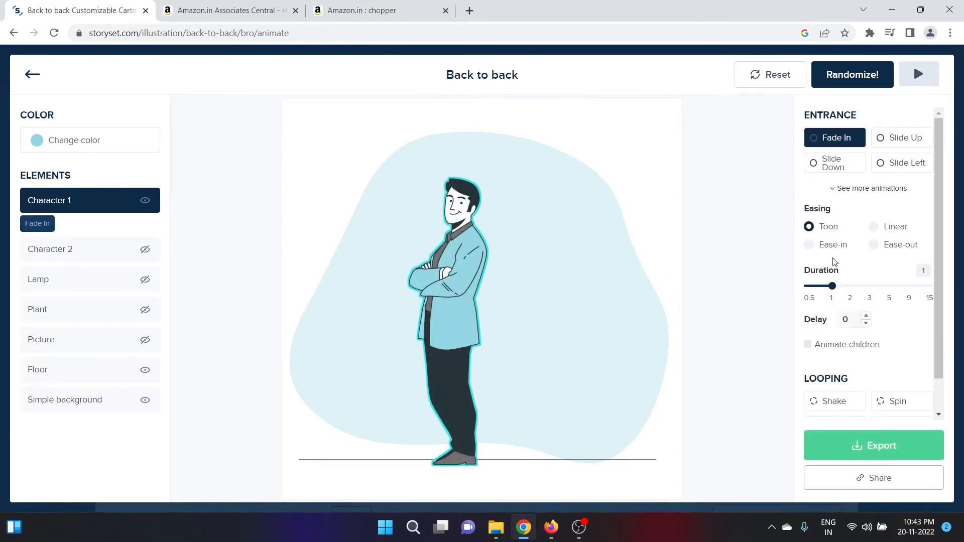
left_click_drag(833, 286, 871, 287)
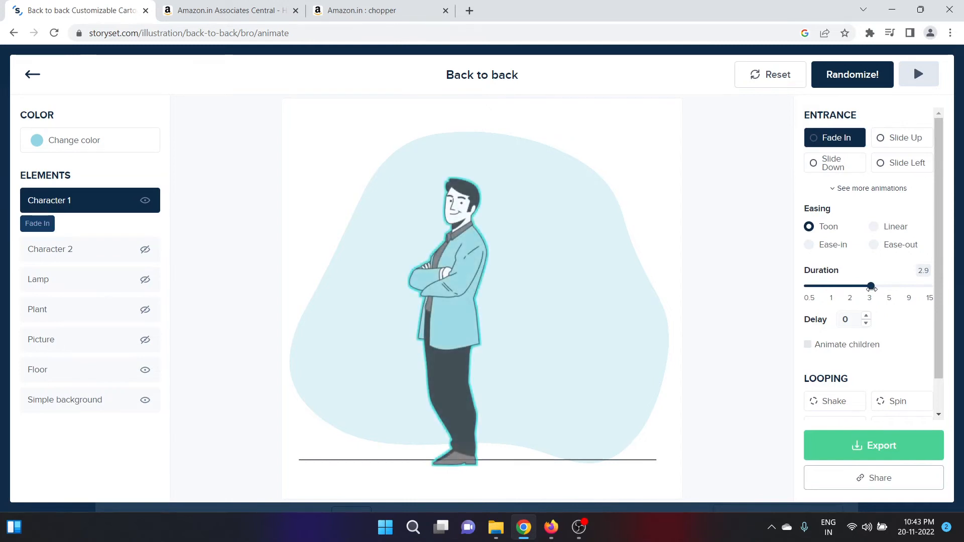
scroll(941, 281, "down", 1)
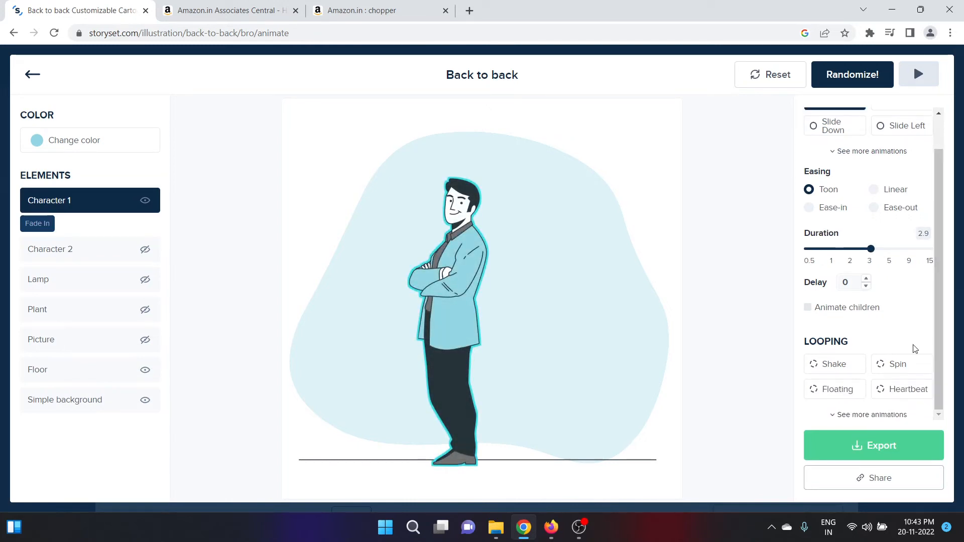
left_click(836, 375)
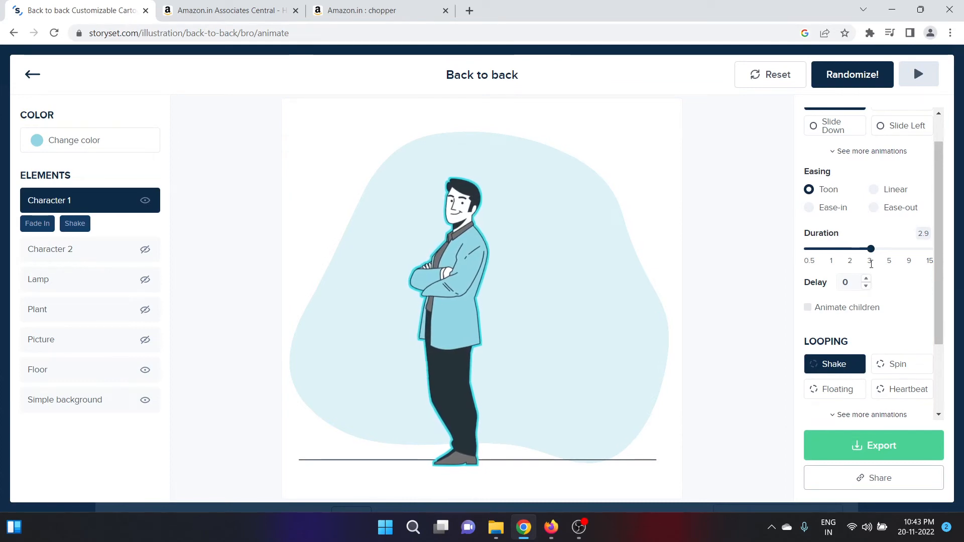
left_click_drag(871, 255, 840, 255)
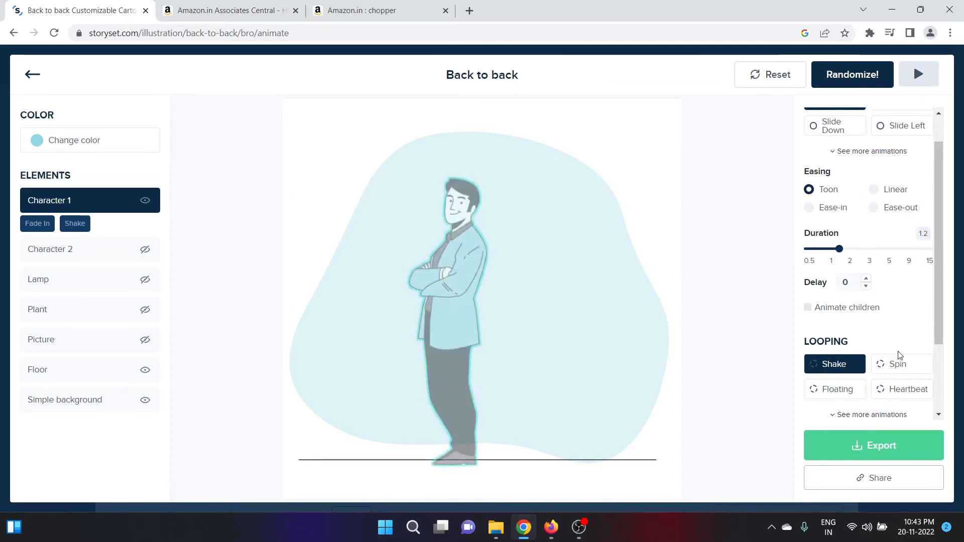
left_click(899, 366)
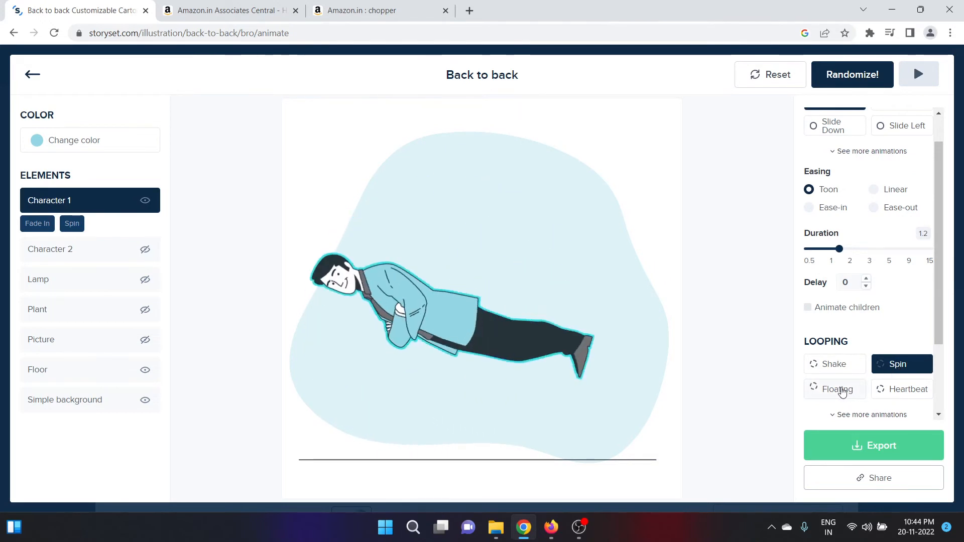
left_click(837, 389)
left_click_drag(939, 338, 939, 401)
Switch the man's loop to Wind, remove the Fade In entrance, and export the animation.
left_click(835, 319)
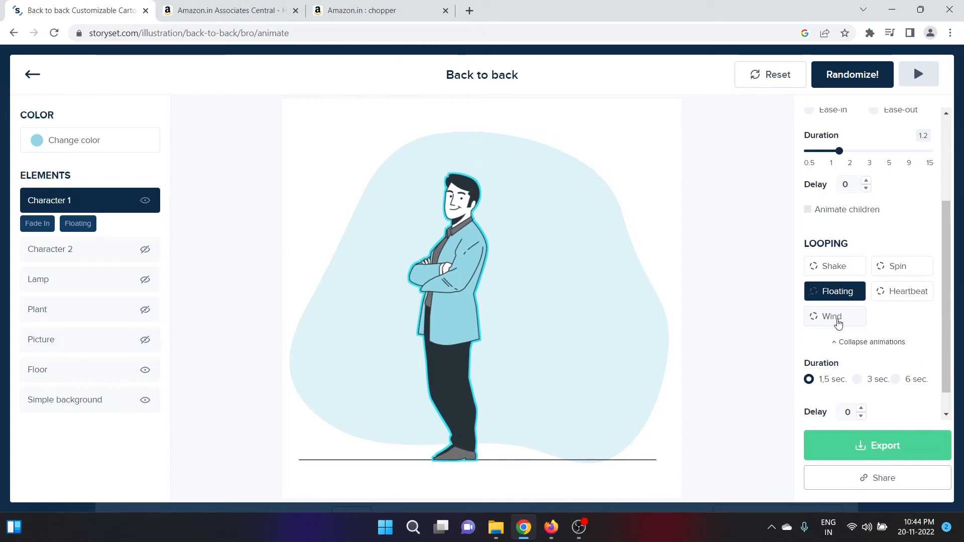
left_click(837, 317)
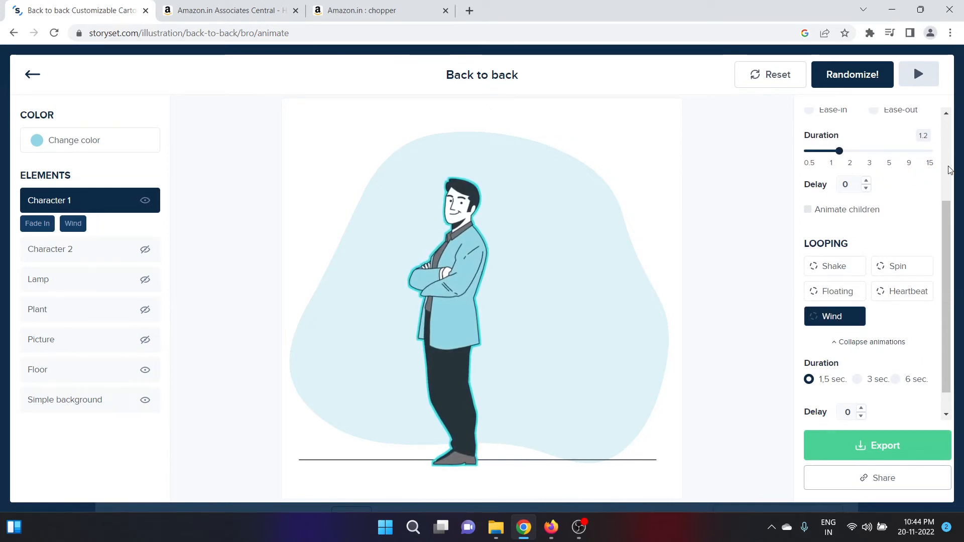
scroll(947, 171, "up", 3)
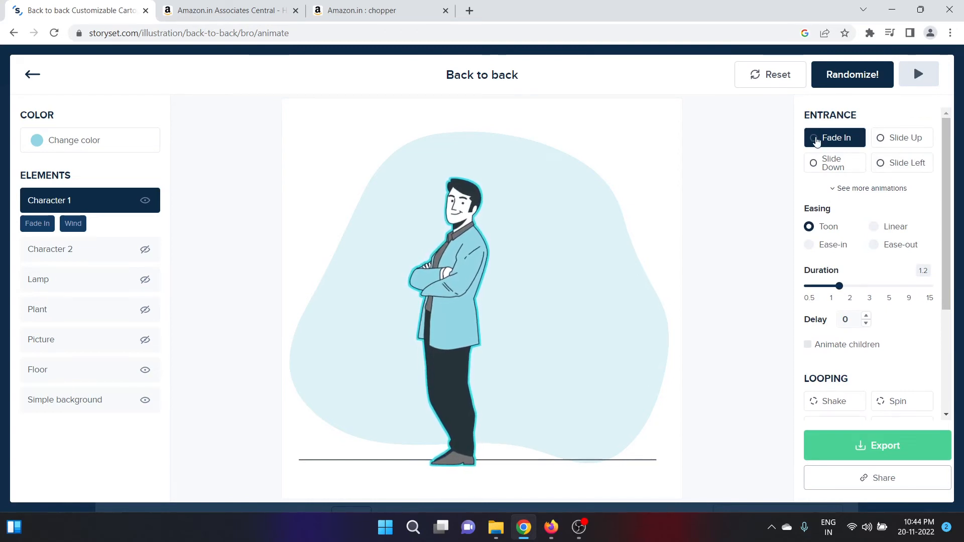
left_click(816, 141)
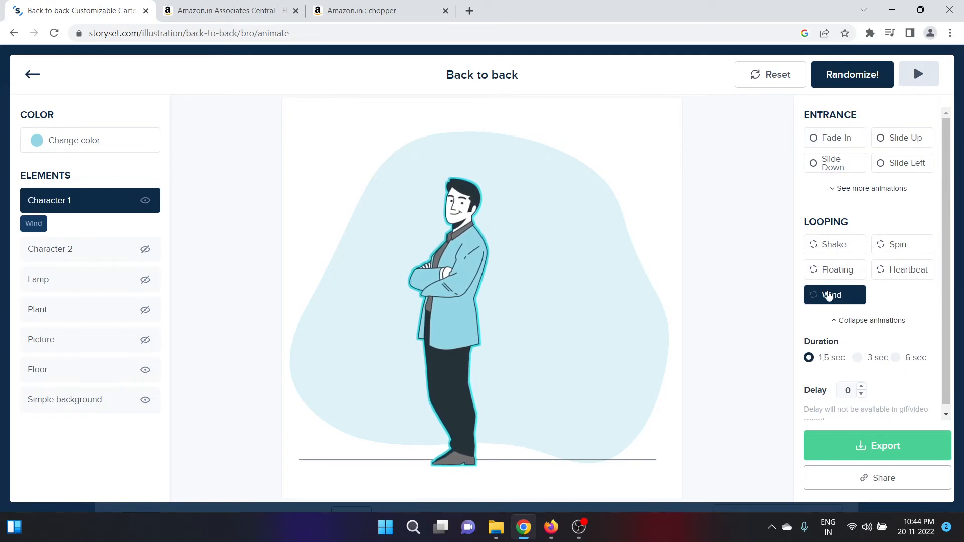
scroll(949, 369, "down", 1)
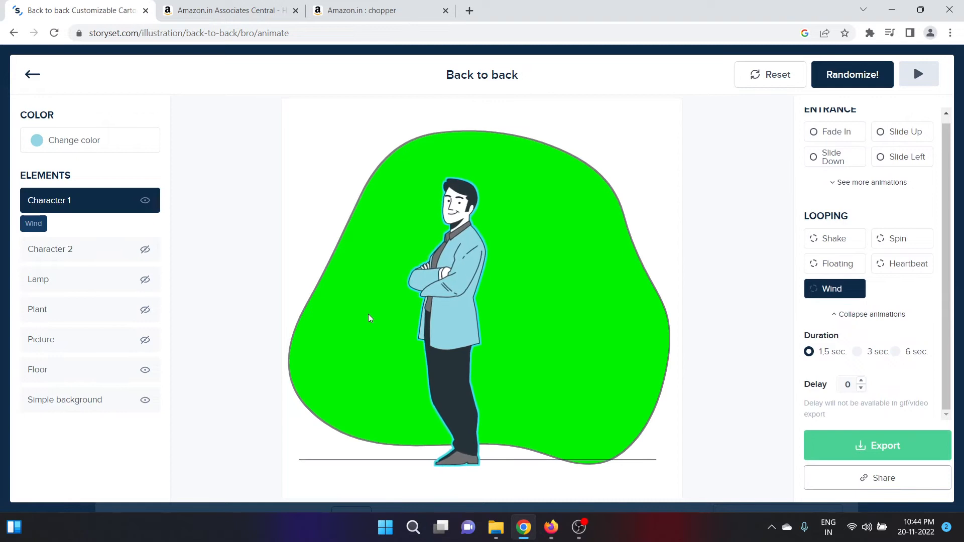
left_click(70, 146)
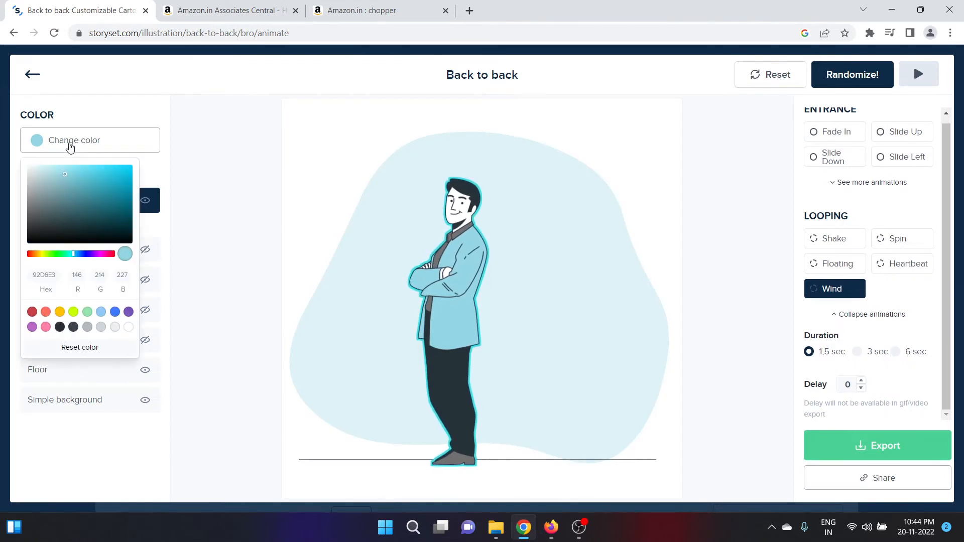
left_click(69, 146)
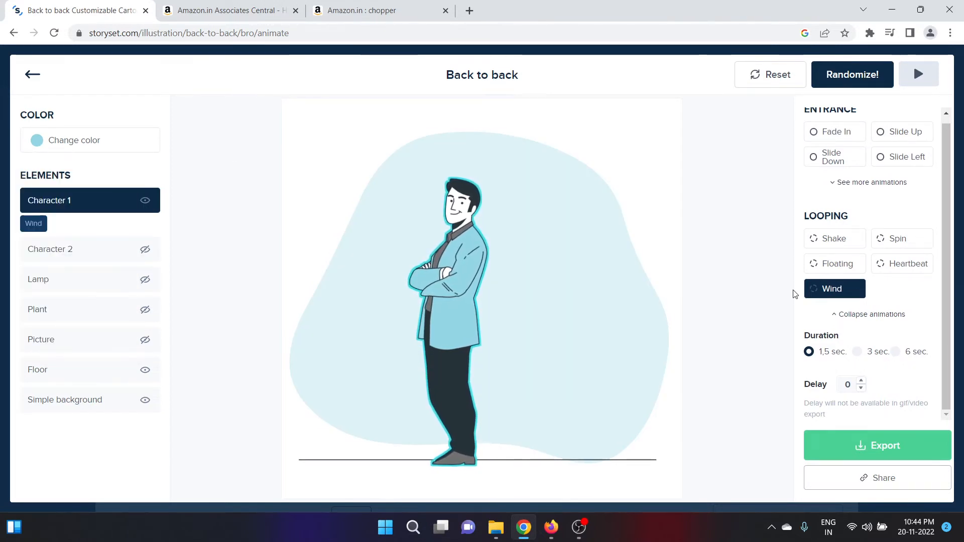
left_click(875, 447)
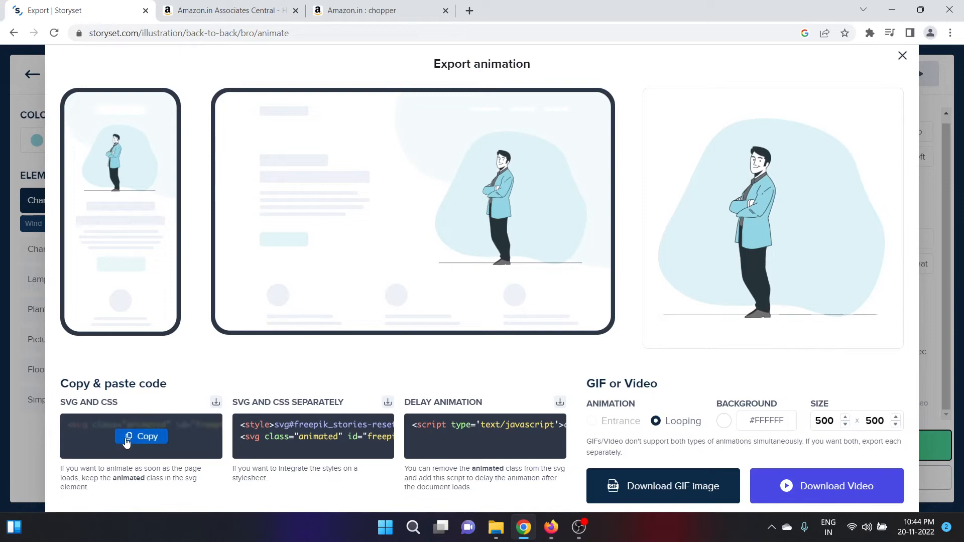
Copy the animation's SVG and CSS code and return to the Shoppy site in Firefox.
left_click(130, 440)
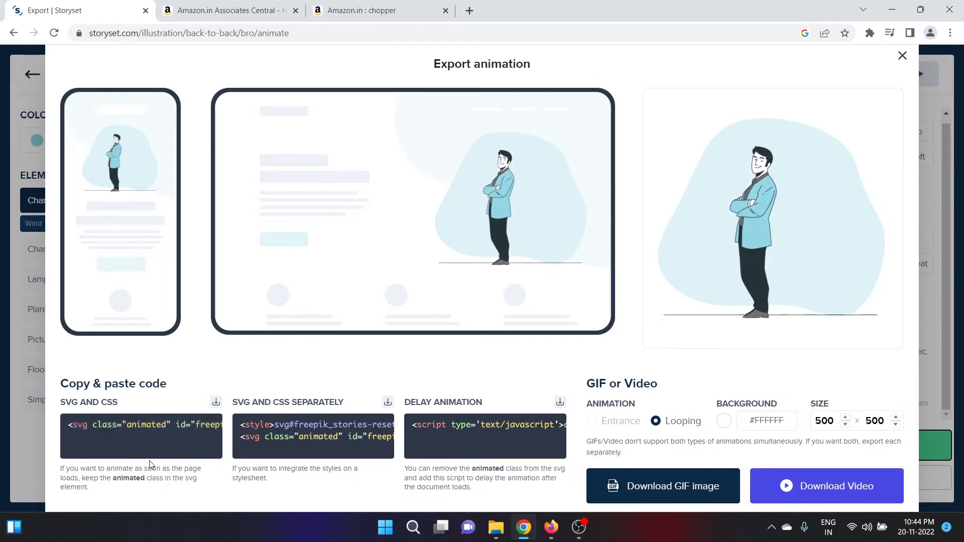
mouse_move(144, 448)
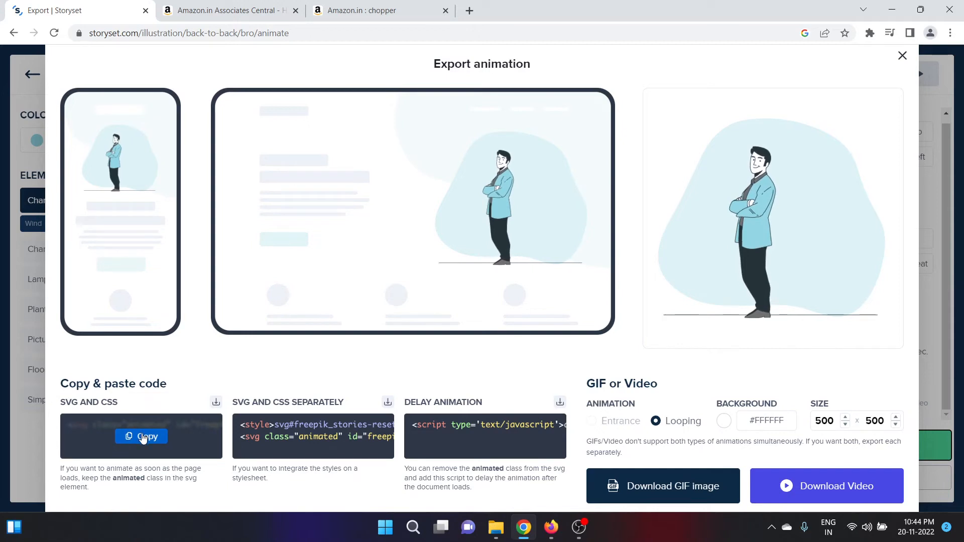
left_click(143, 442)
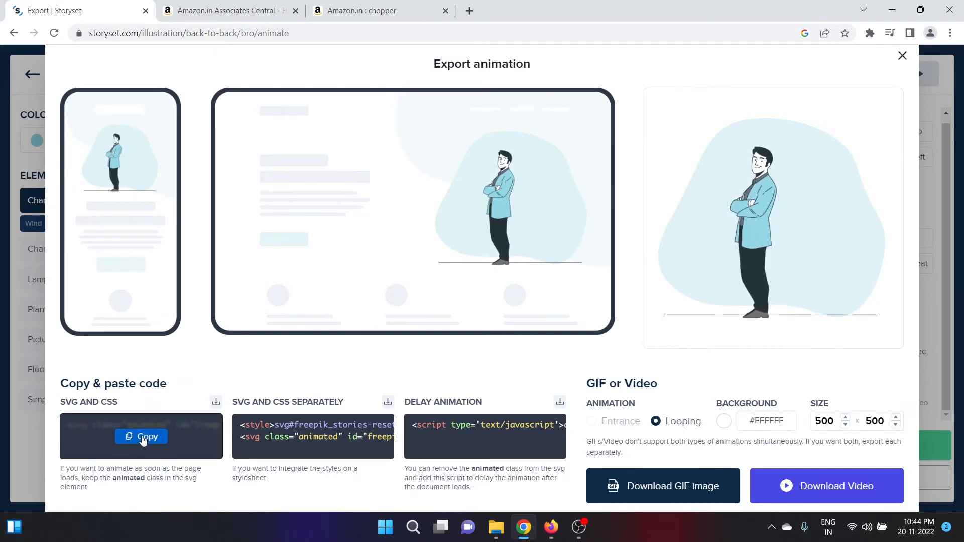
left_click(551, 528)
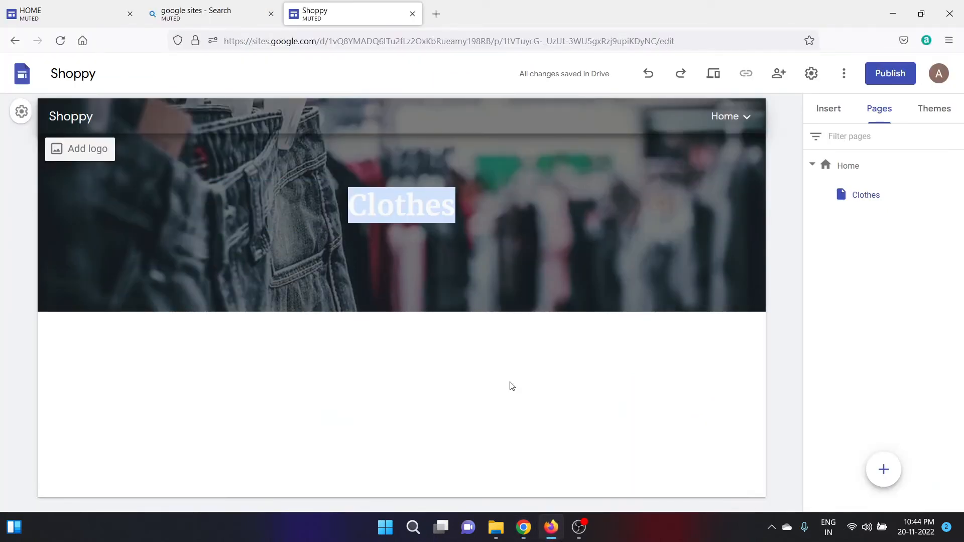
Embed the copied Storyset man illustration's SVG code beneath the Clothes header.
left_click(460, 224)
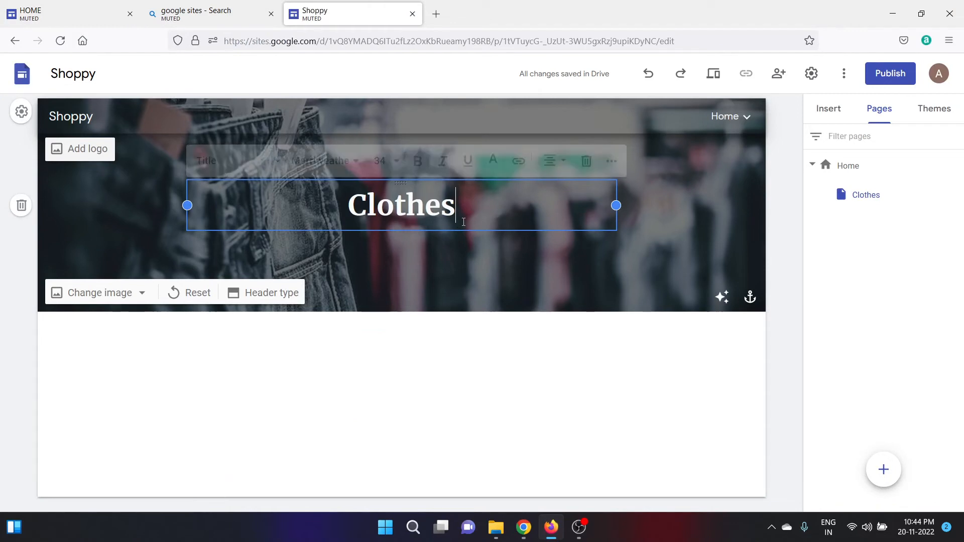
left_click(463, 220)
left_click(481, 379)
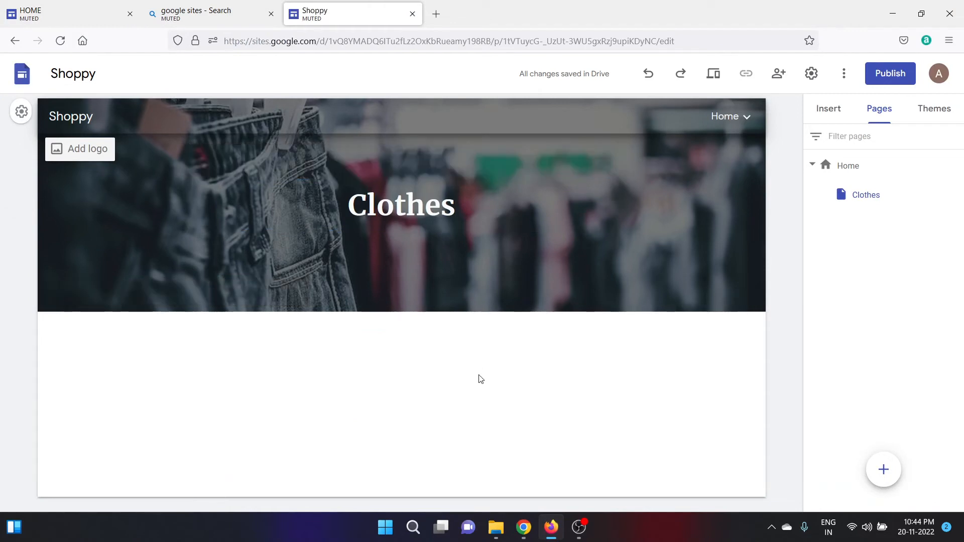
left_click(830, 109)
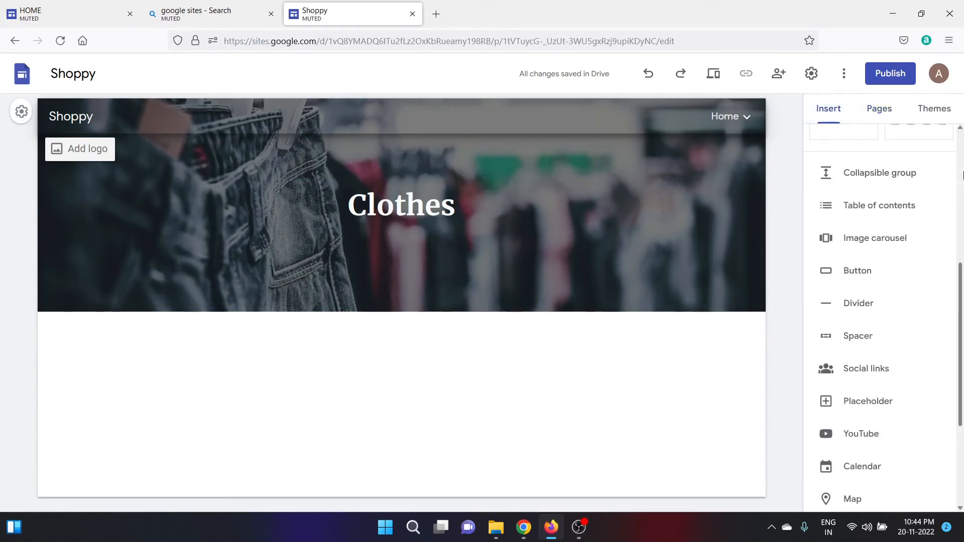
scroll(884, 191, "up", 5)
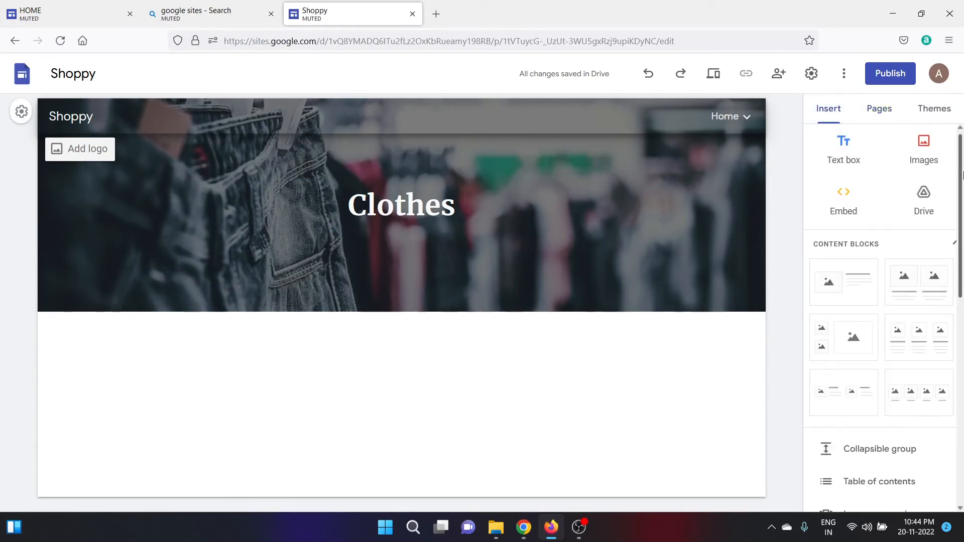
left_click(844, 210)
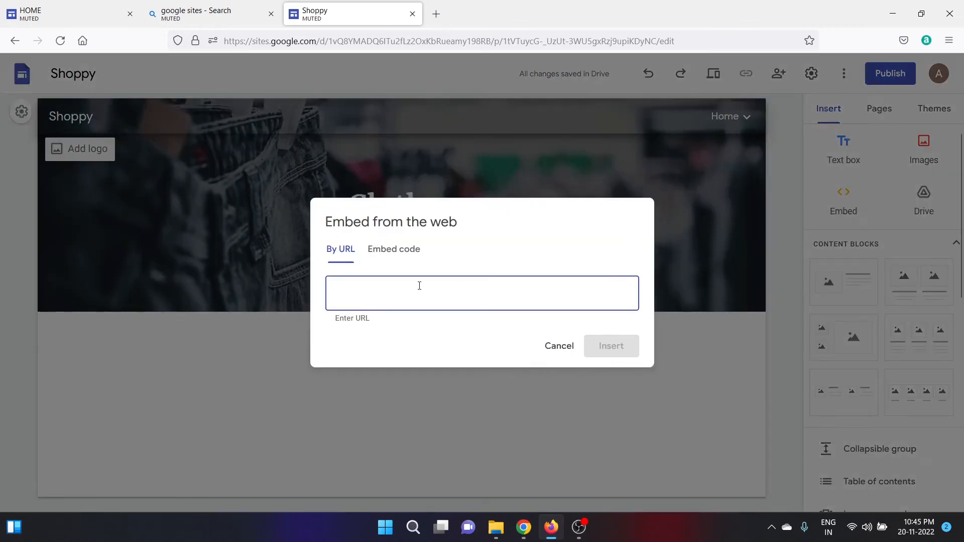
left_click(391, 256)
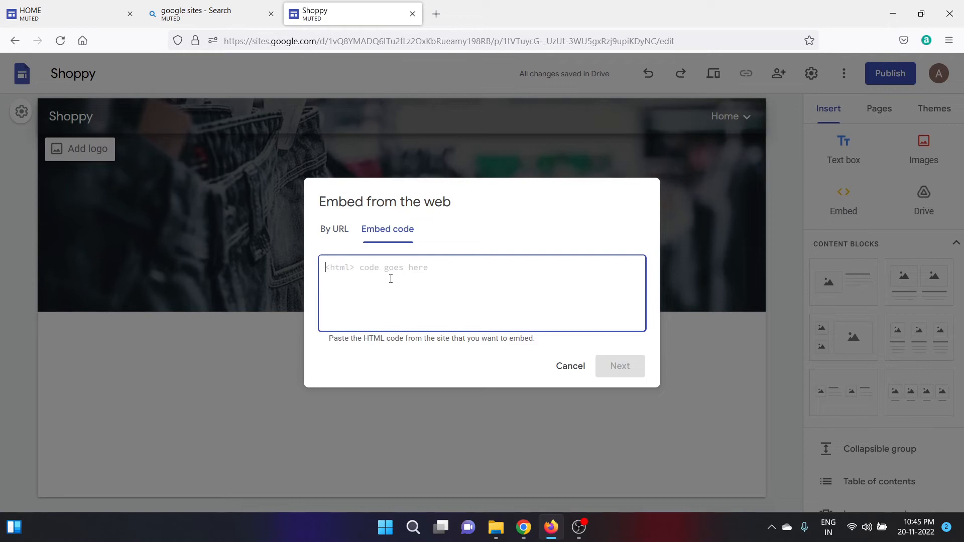
key("ctrl+v")
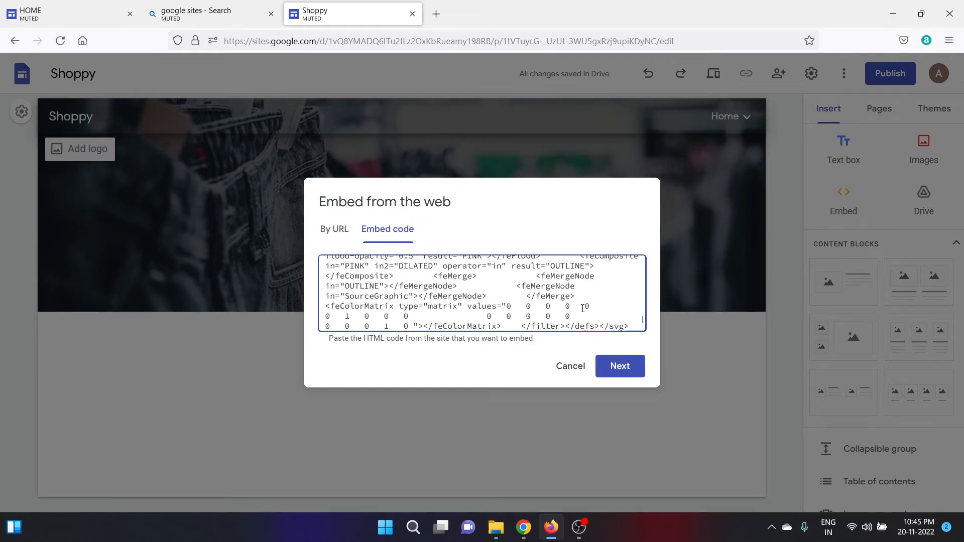
left_click(620, 368)
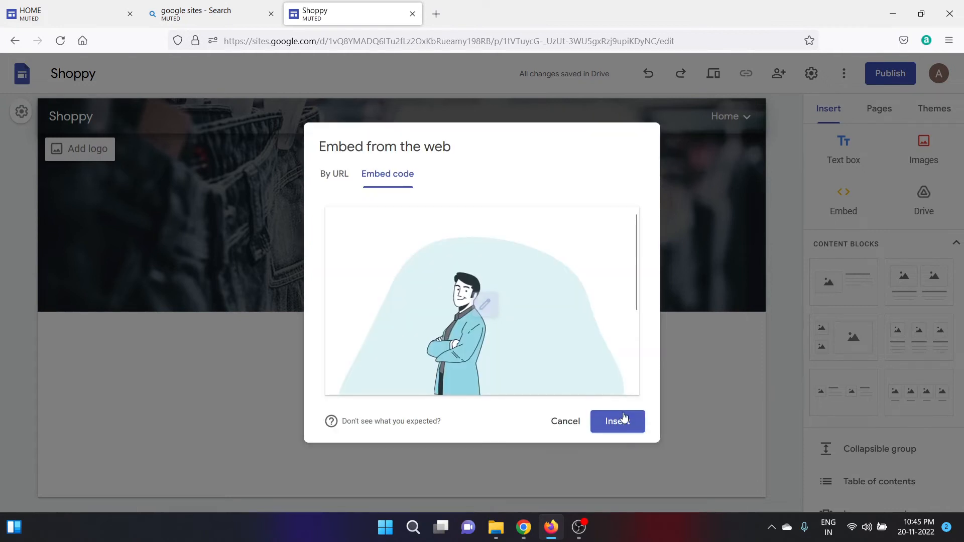
left_click(619, 422)
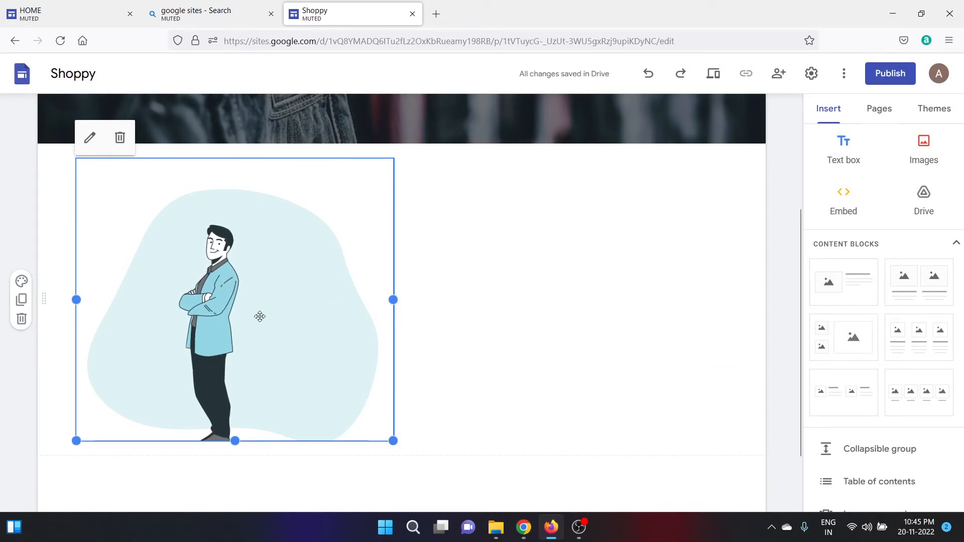
Shrink the embedded illustration to a small box and check it in the page preview.
left_click_drag(393, 441, 226, 366)
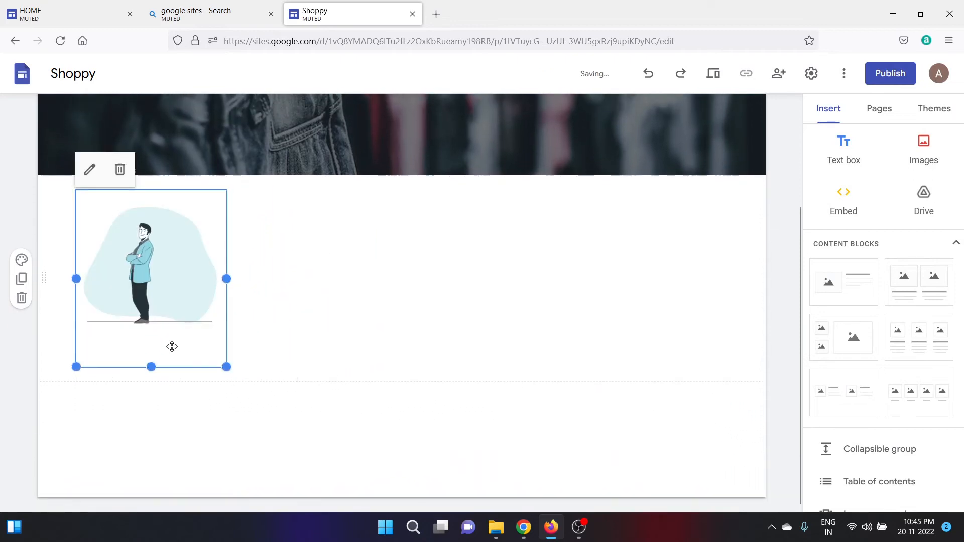
left_click_drag(152, 367, 156, 347)
left_click(298, 327)
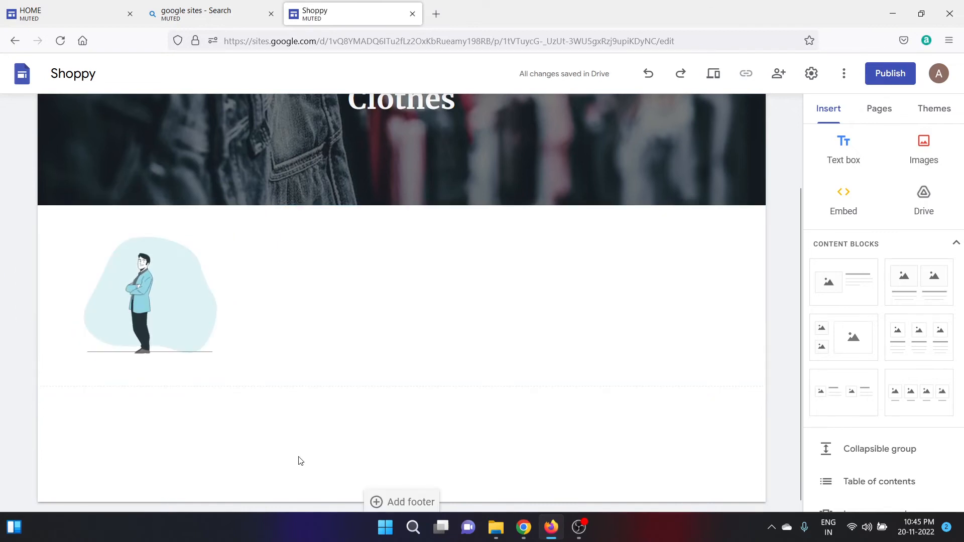
left_click(713, 74)
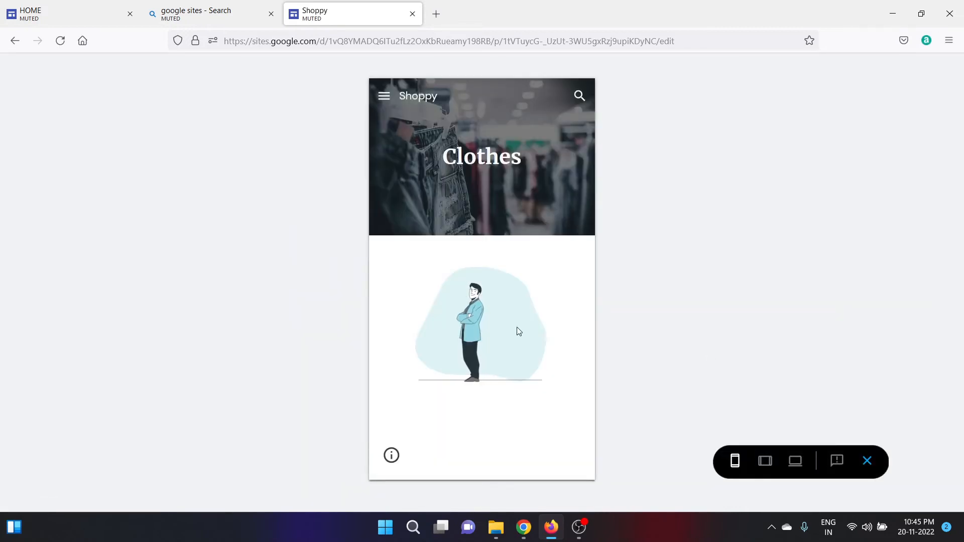
left_click(868, 463)
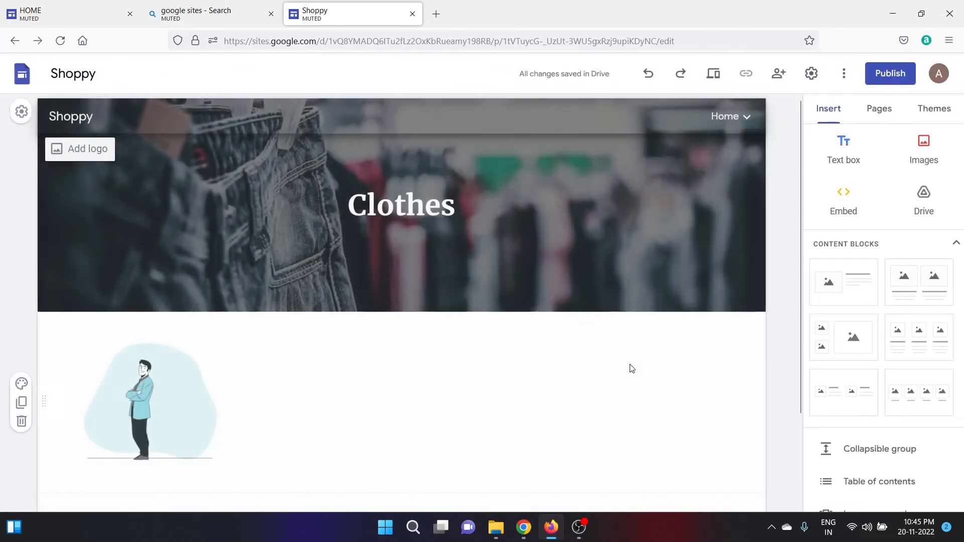
Insert a Men's Clothing button linked to placeholder text 'dsfdf' below the illustration.
left_click(178, 441)
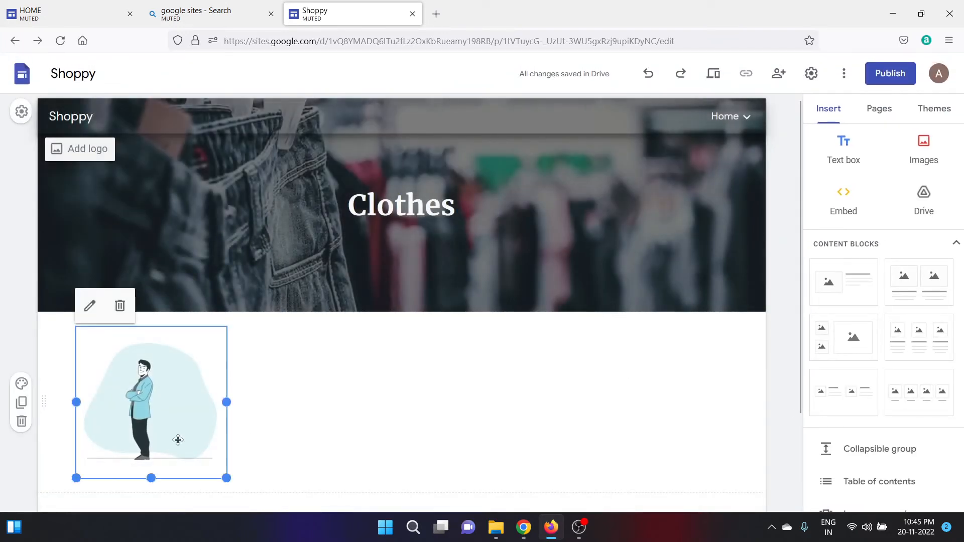
left_click(298, 442)
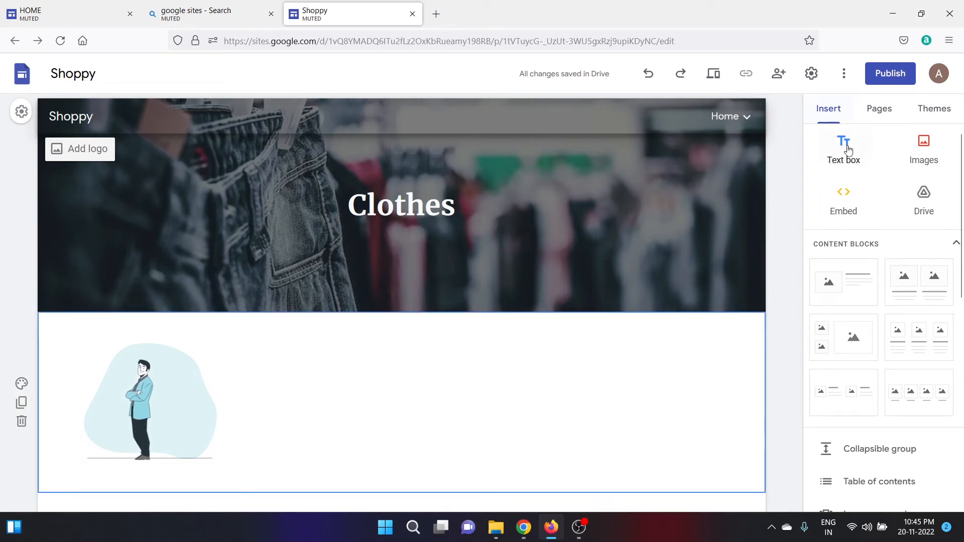
scroll(898, 324, "down", 5)
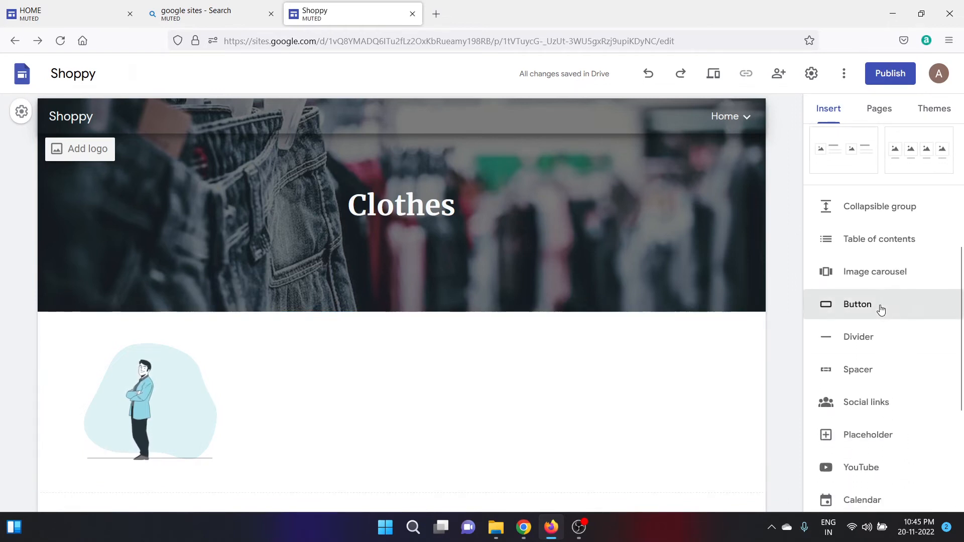
left_click(881, 309)
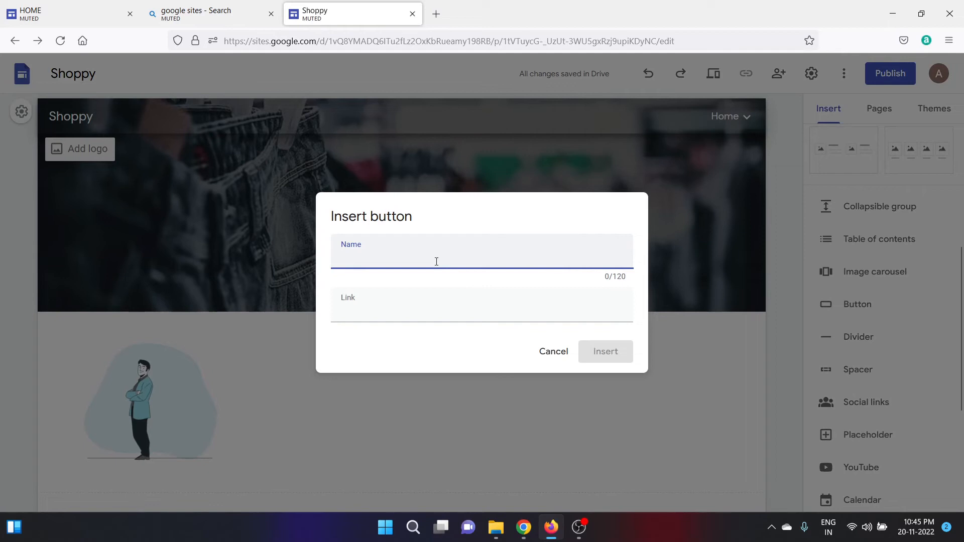
type("M")
key("Caps_Lock")
type("en")
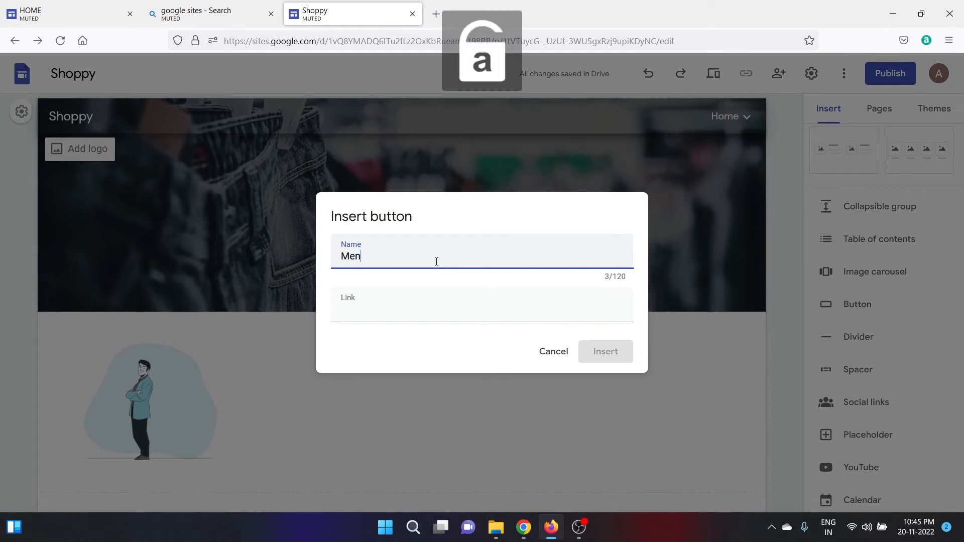
type("'s C")
key("Caps_Lock")
type("lothing")
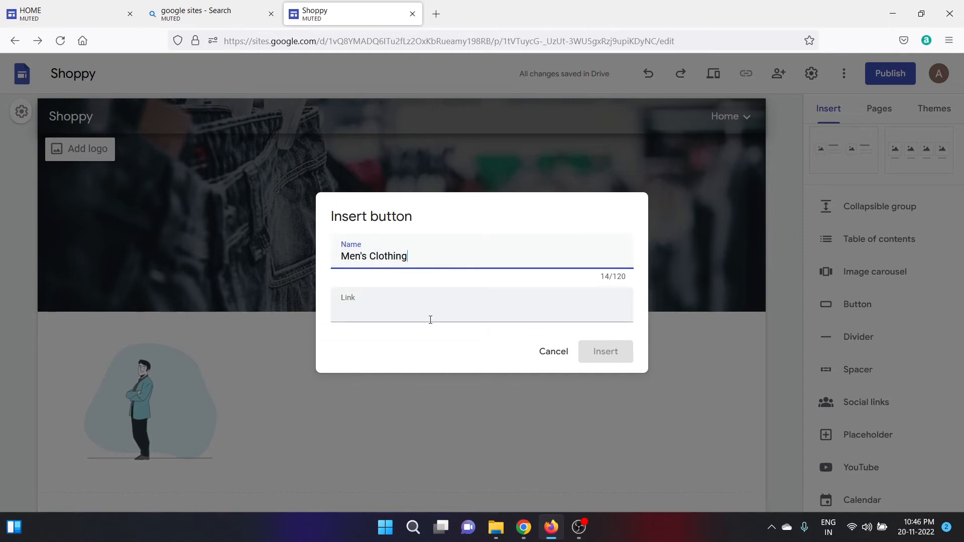
left_click(409, 307)
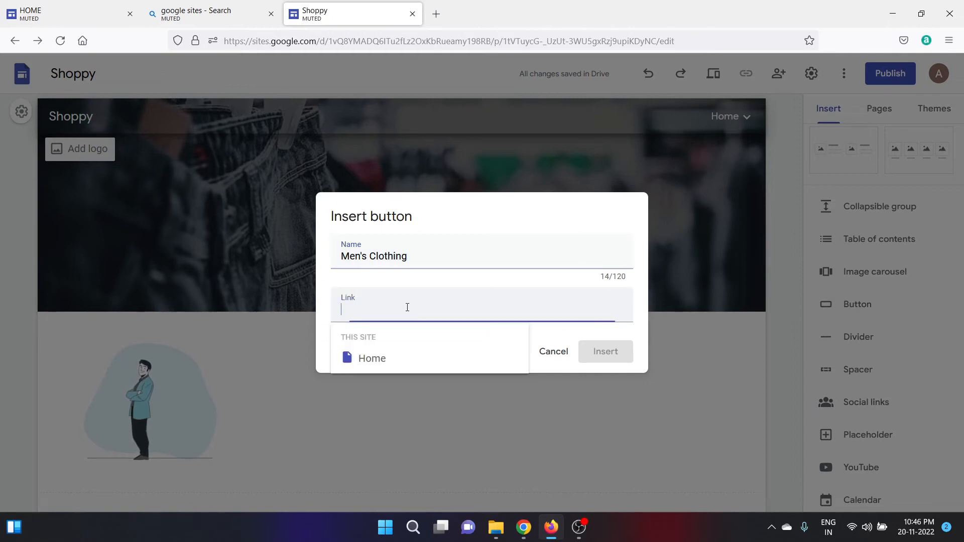
type("dsfdf")
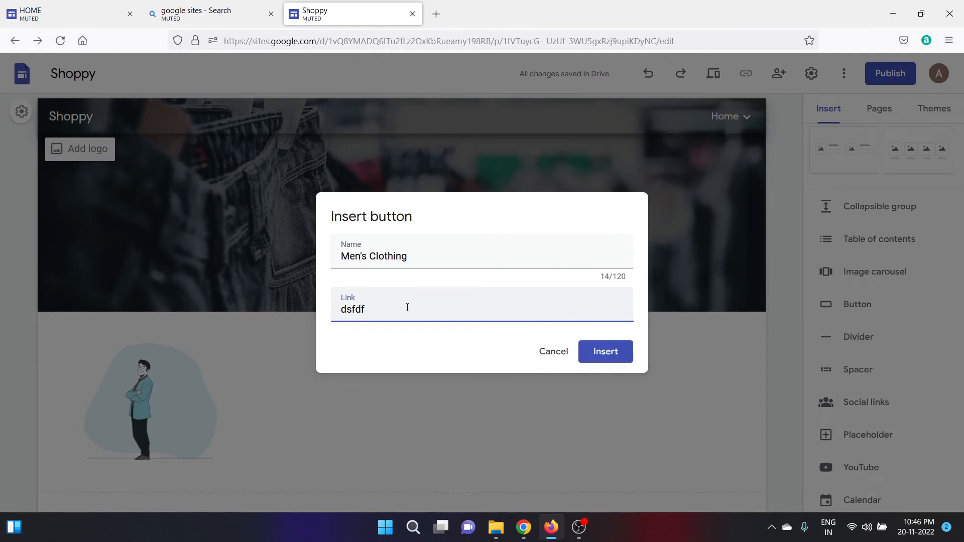
left_click(604, 352)
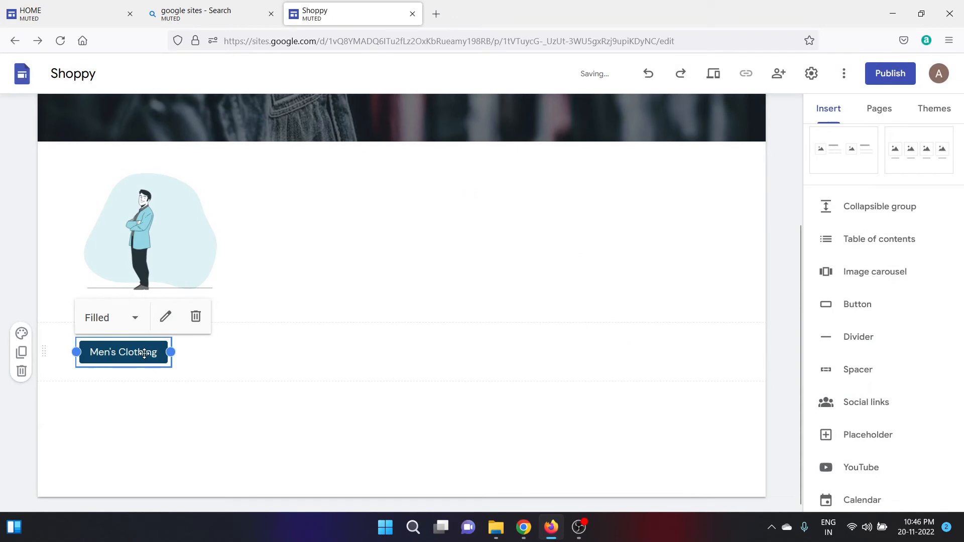
left_click(237, 369)
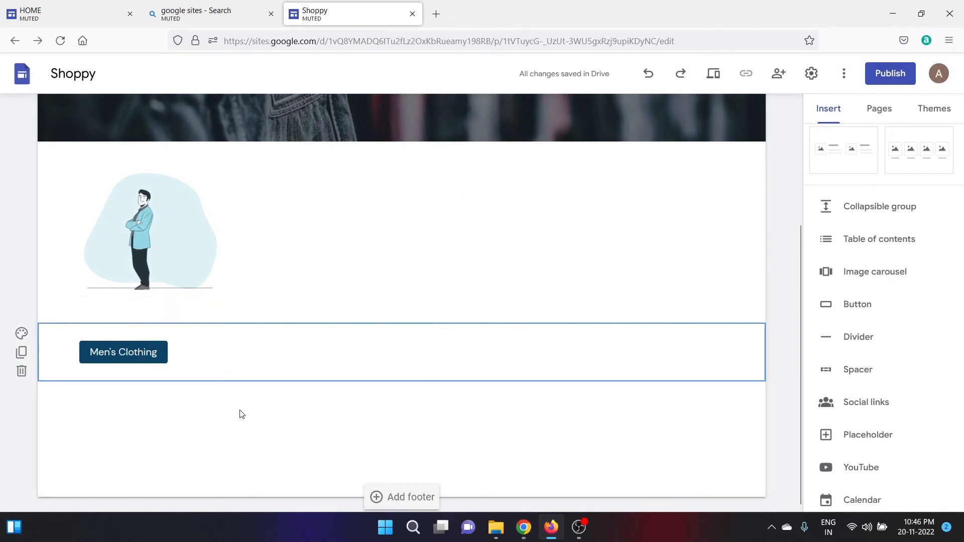
left_click(714, 79)
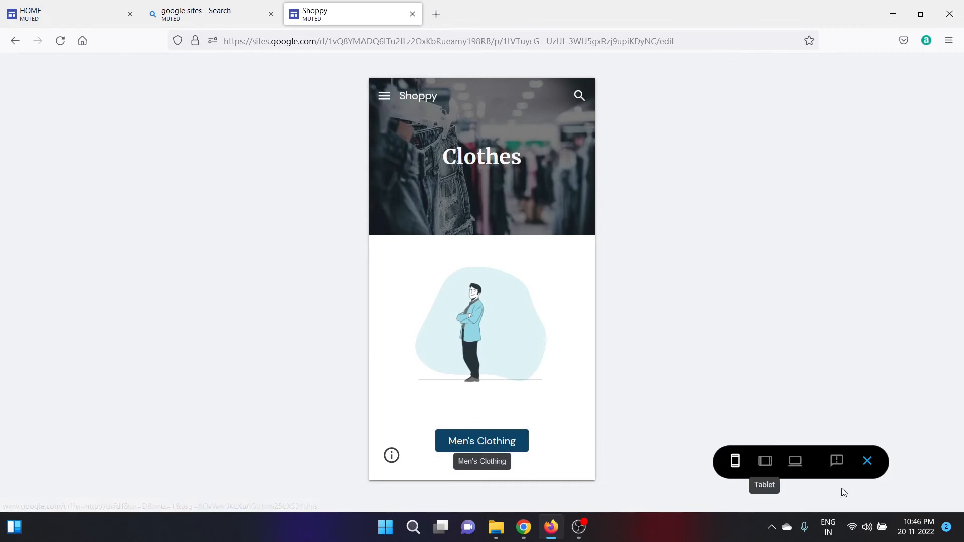
left_click(867, 460)
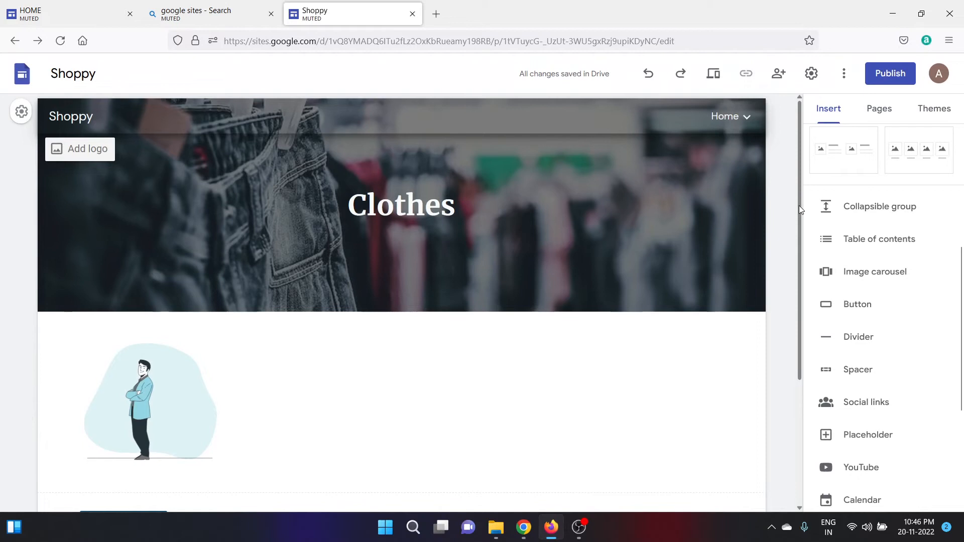
left_click_drag(800, 208, 803, 270)
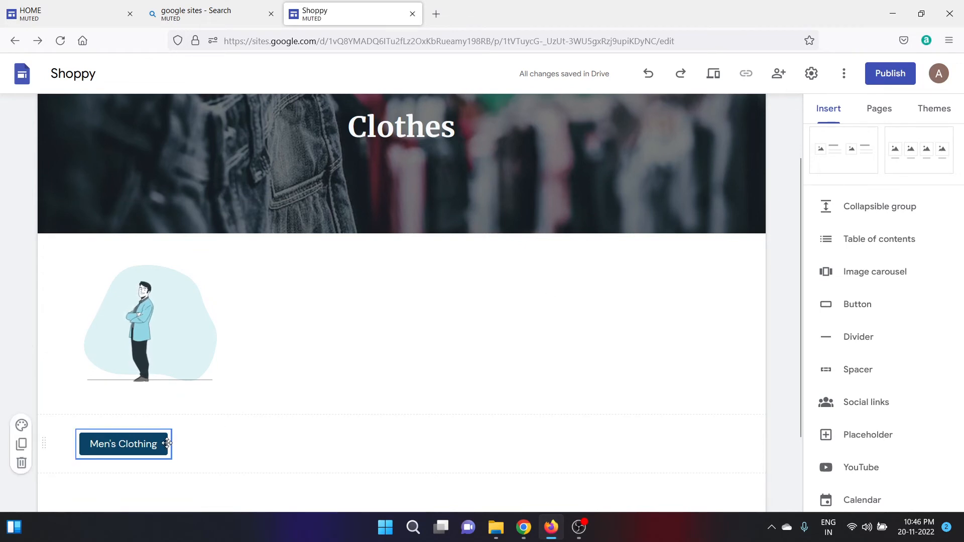
Move the Men's Clothing button beside the illustration and widen it.
left_click_drag(116, 446, 270, 312)
left_click(292, 260)
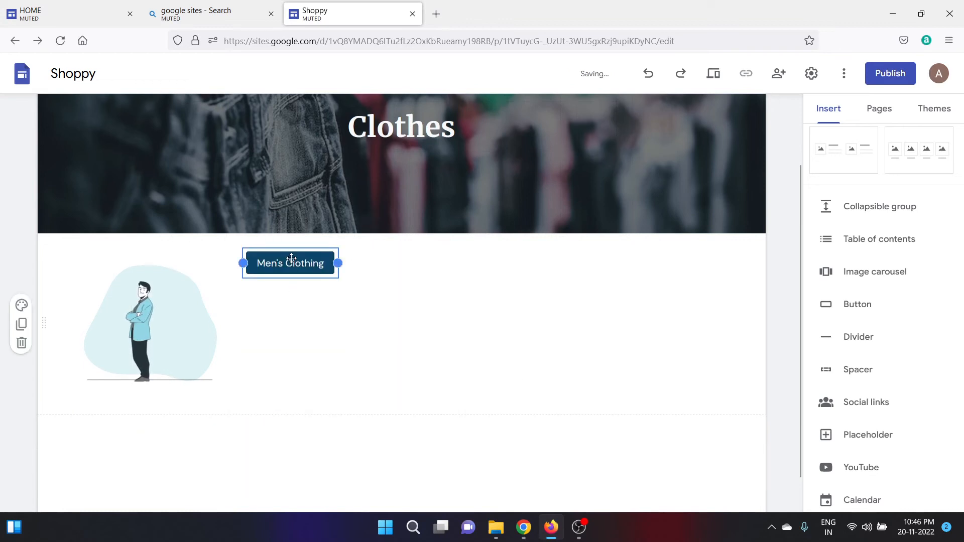
left_click_drag(338, 264, 493, 266)
left_click(485, 351)
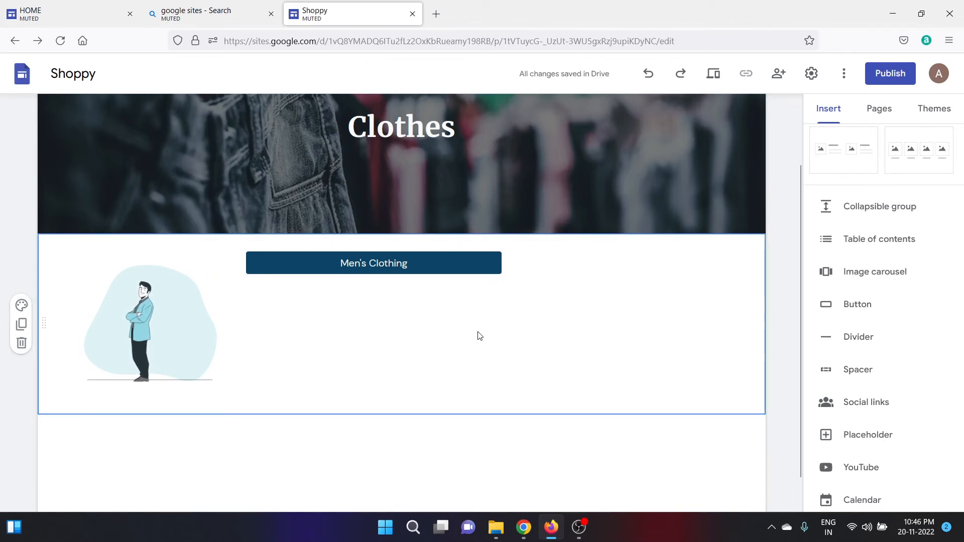
Narrow the Men's Clothing button back down and deselect it.
left_click(481, 268)
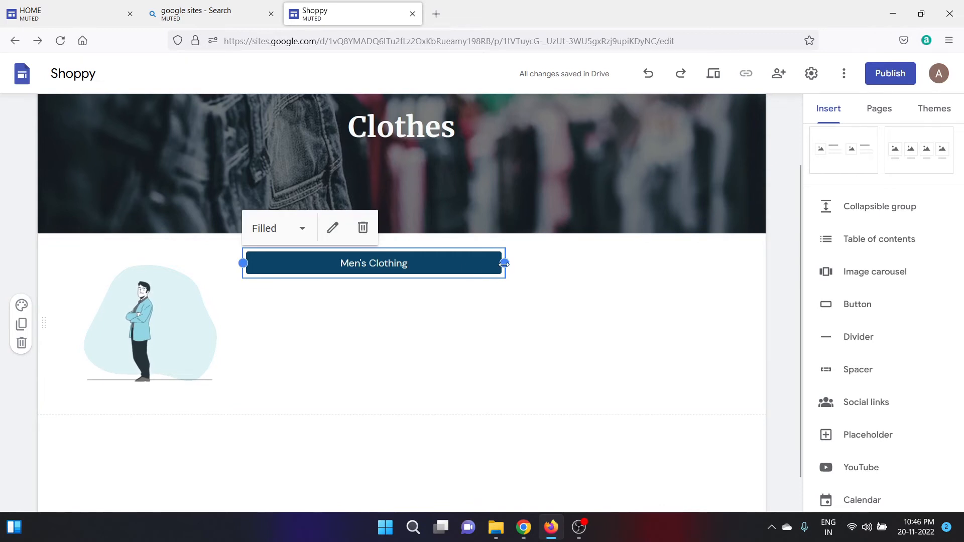
left_click_drag(504, 263, 446, 272)
left_click(415, 343)
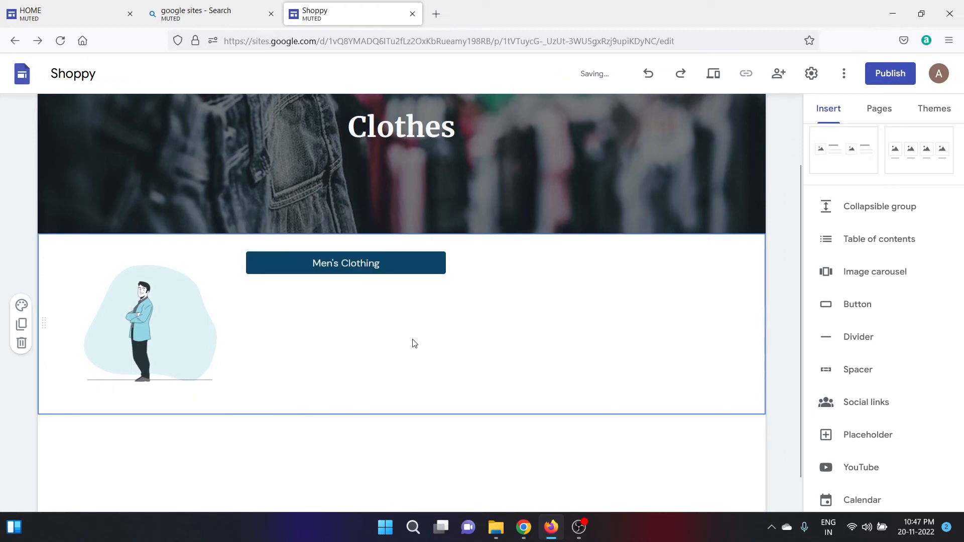
left_click(433, 455)
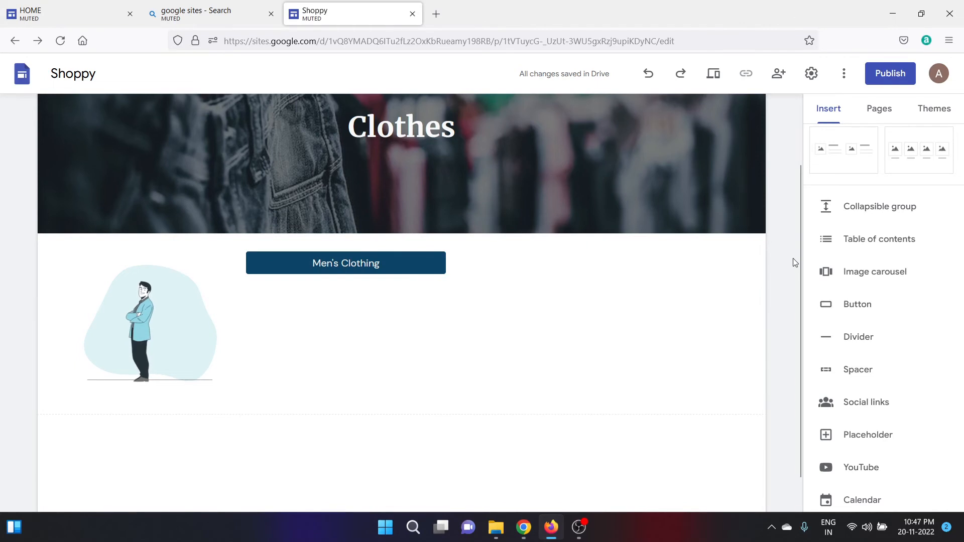
scroll(801, 129, "up", 2)
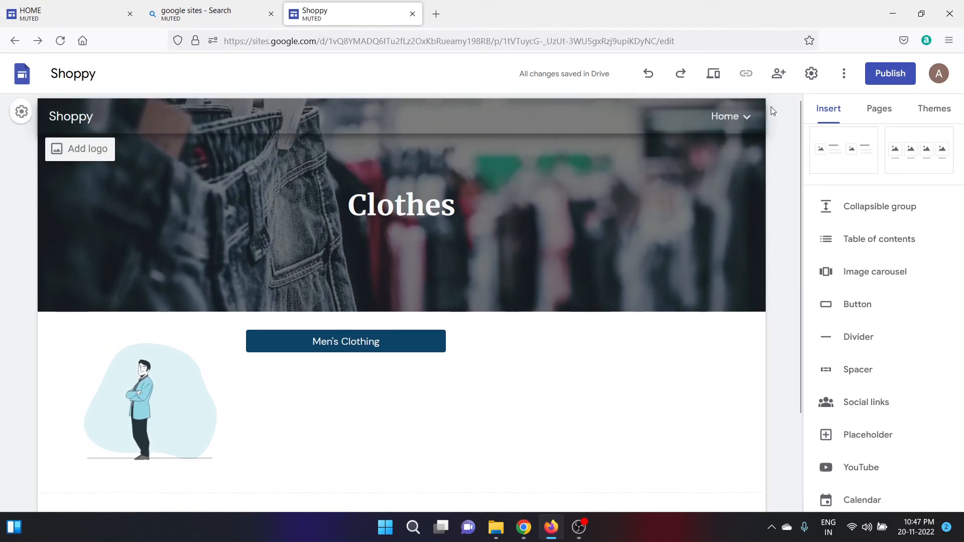
Replace the Home page Clothes button's placeholder link with the Clothes page, then preview the site.
left_click(727, 119)
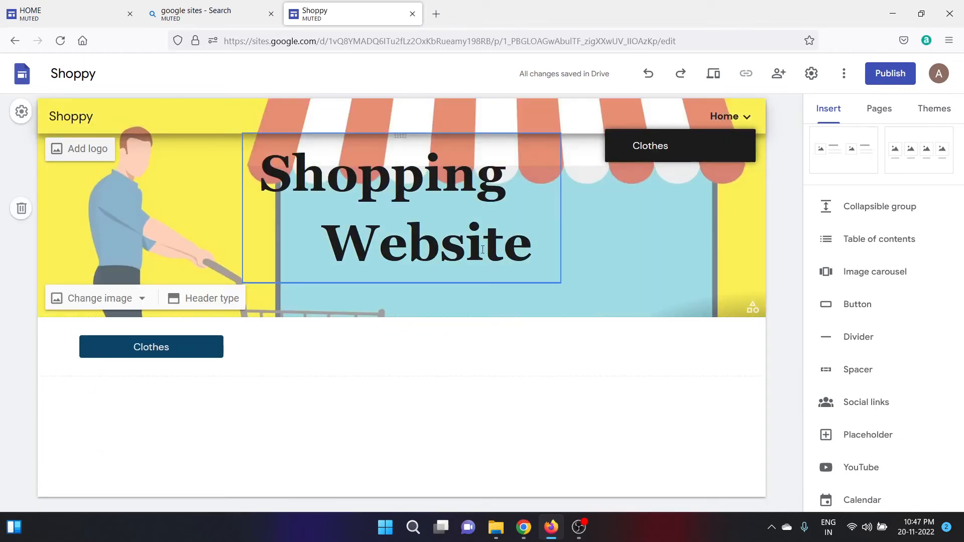
left_click(153, 349)
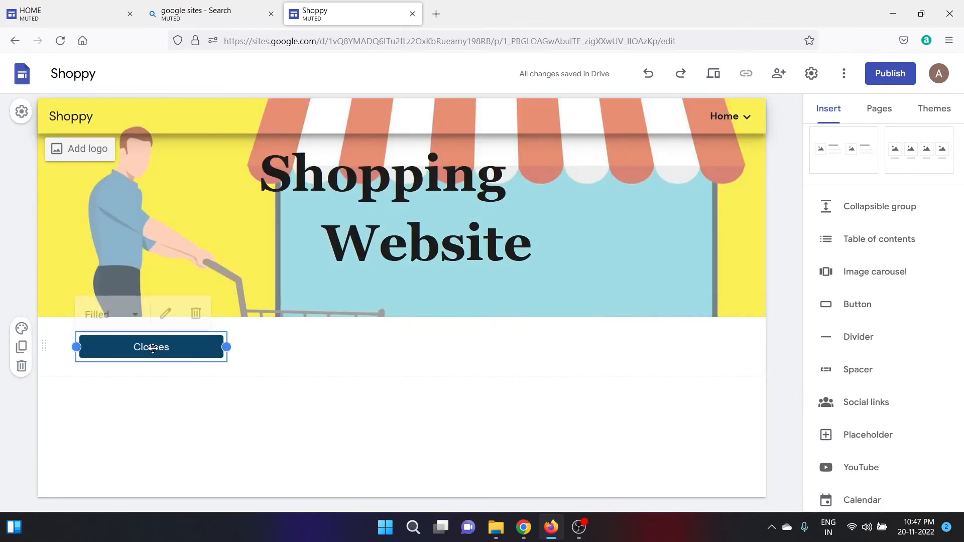
left_click(165, 313)
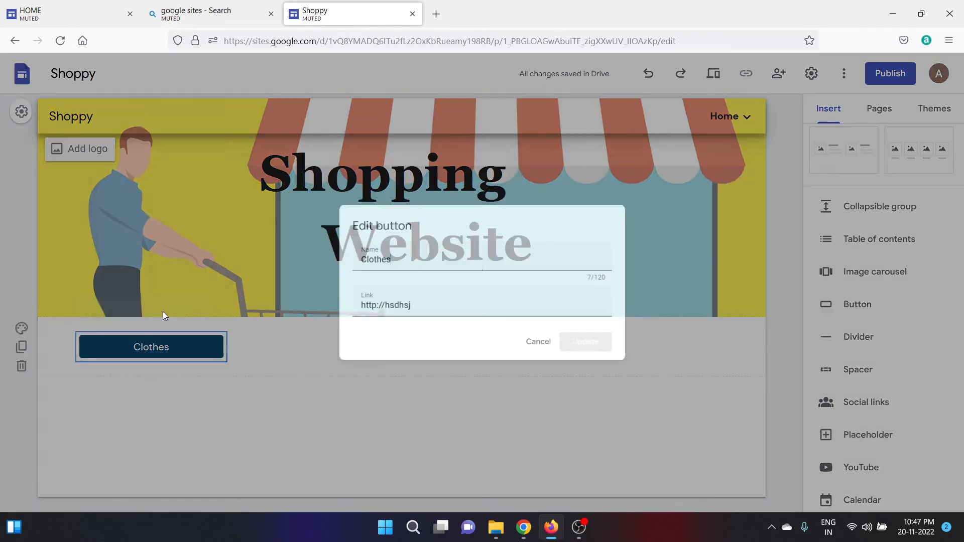
left_click_drag(418, 308, 339, 313)
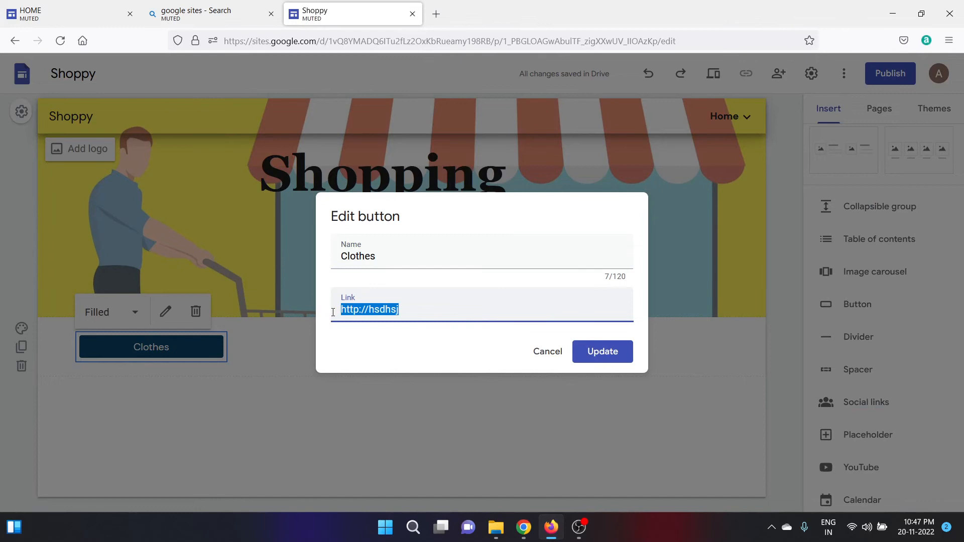
key("BackSpace")
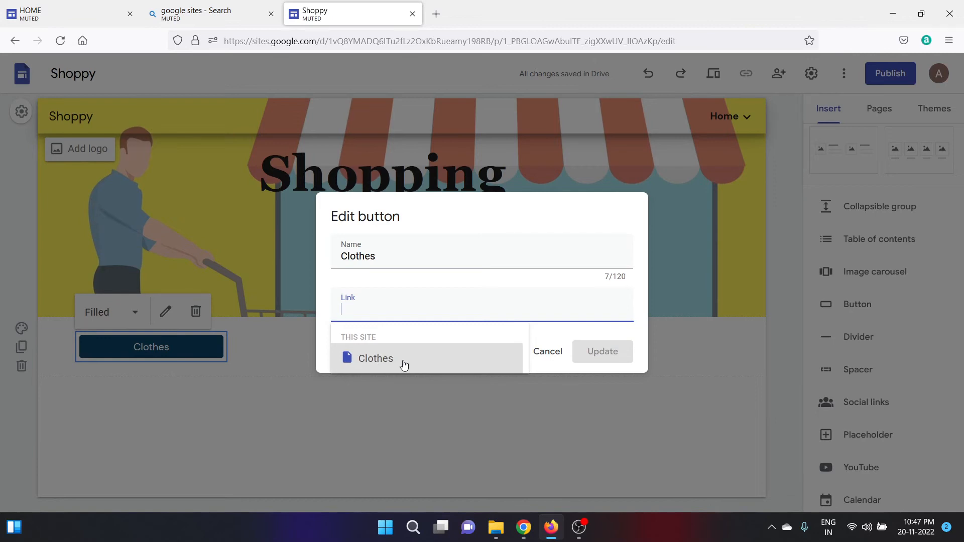
left_click(393, 359)
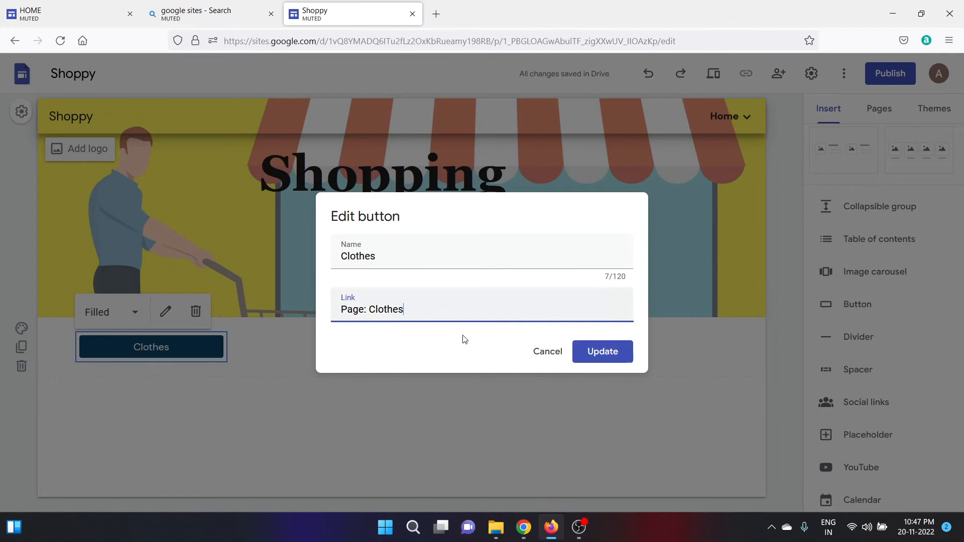
left_click(600, 351)
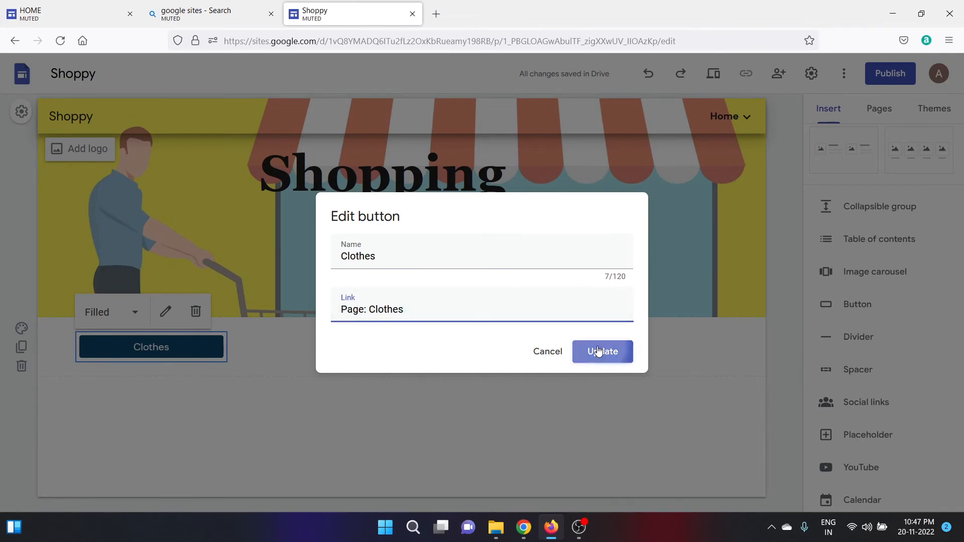
left_click(431, 370)
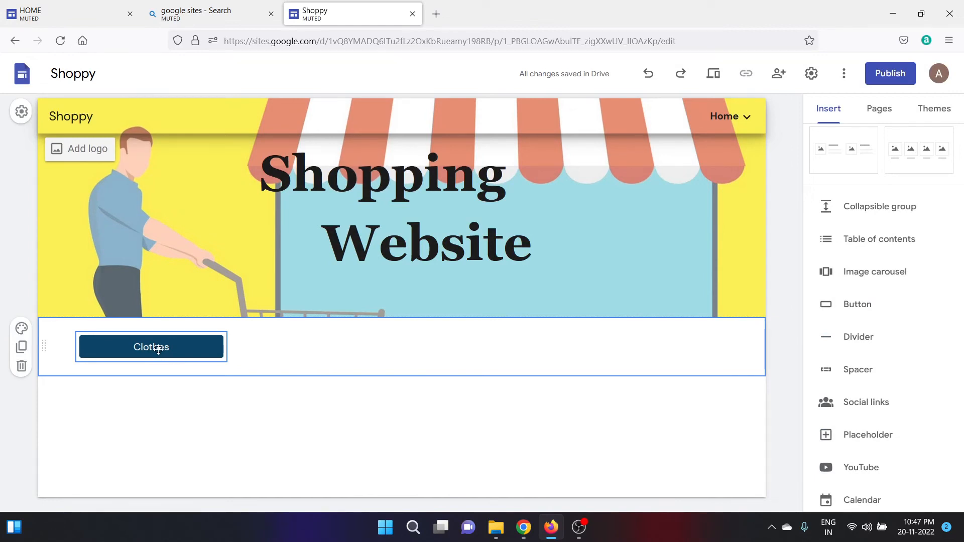
left_click(715, 75)
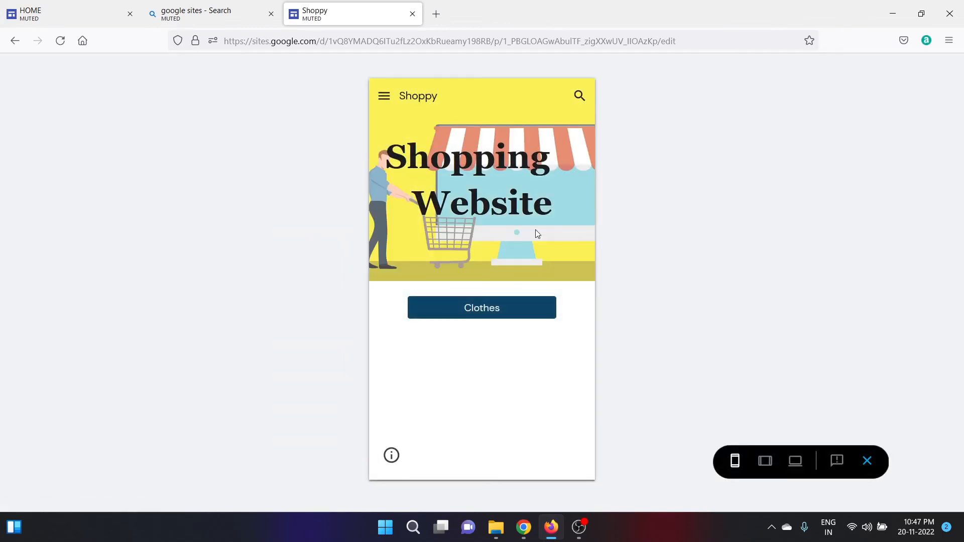
Follow the Clothes button to the Clothes page in preview, then exit preview.
left_click(484, 316)
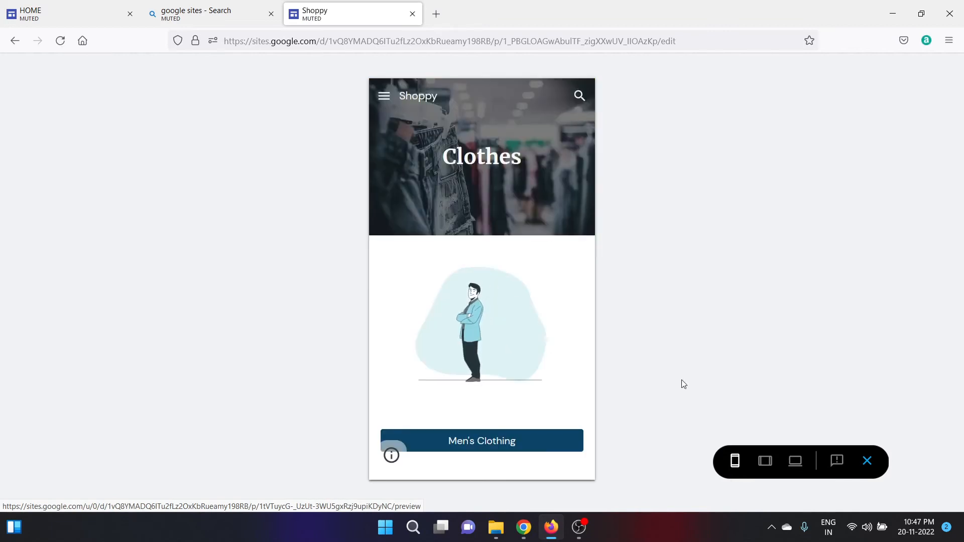
left_click(867, 461)
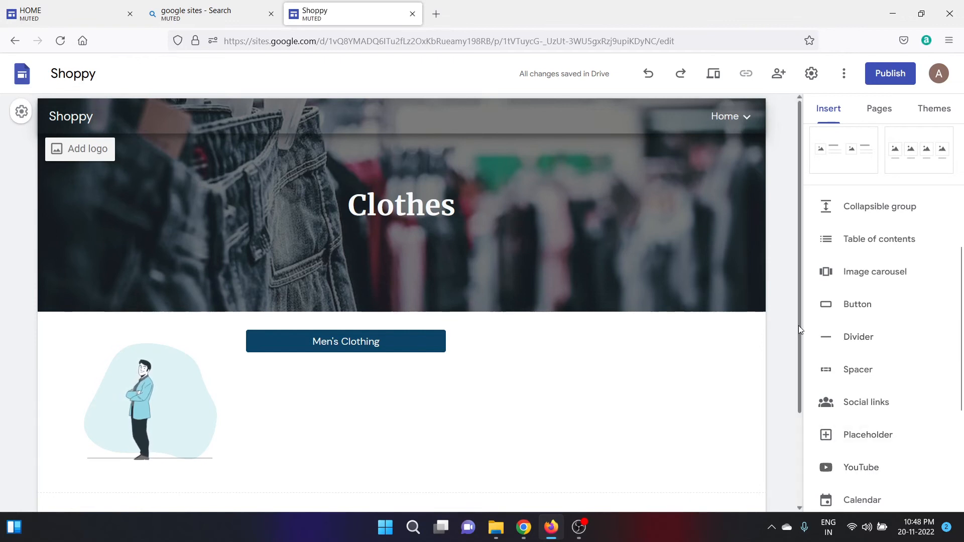
Add a subpage named Men's Clothing under the Clothes page in the Pages list.
left_click_drag(799, 325, 803, 383)
left_click(872, 121)
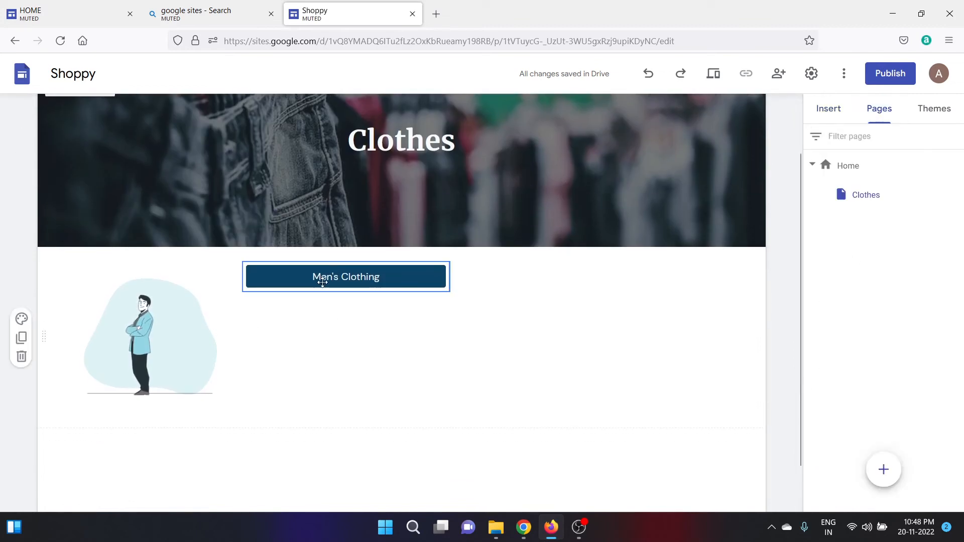
left_click(957, 196)
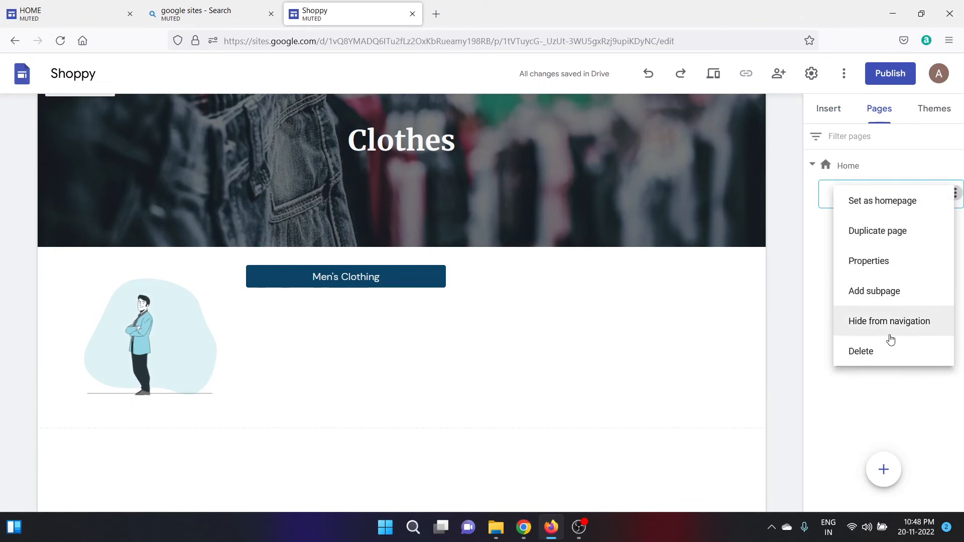
left_click(878, 292)
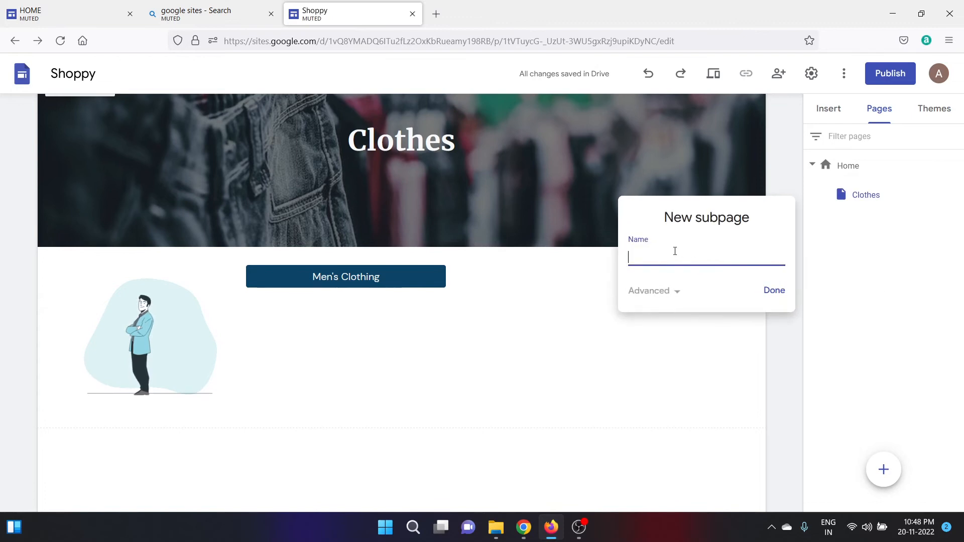
type("M")
key("Caps_Lock")
type("en's")
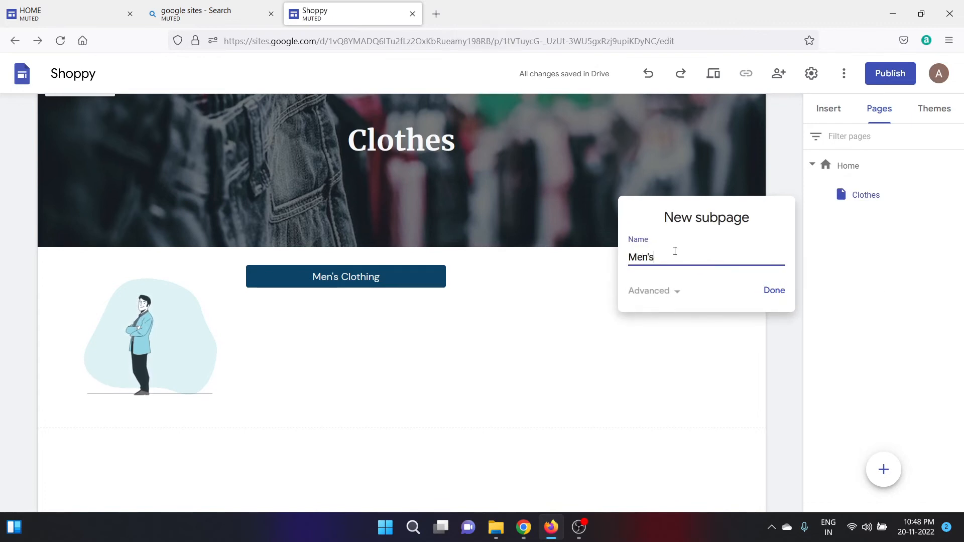
key("Caps_Lock")
type("C")
key("Caps_Lock")
type("lothing")
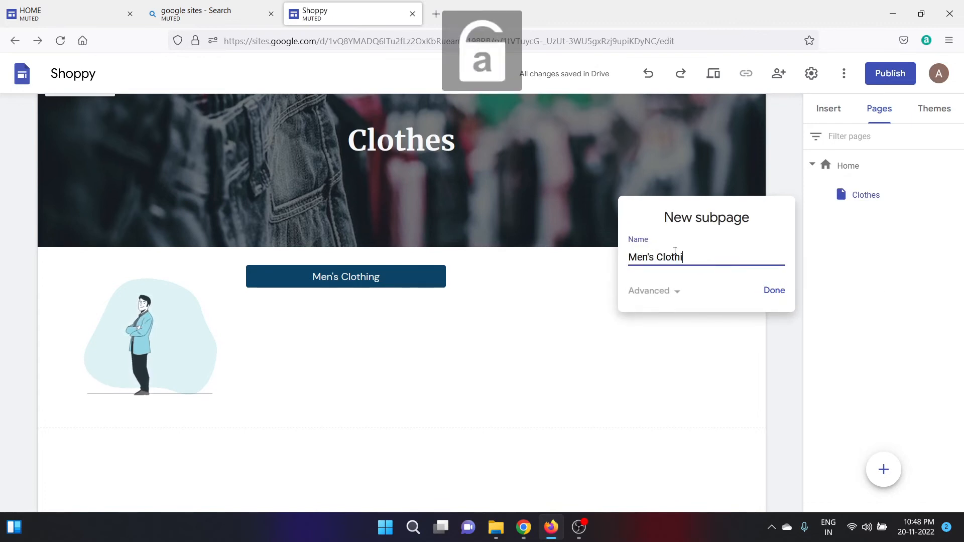
left_click(774, 291)
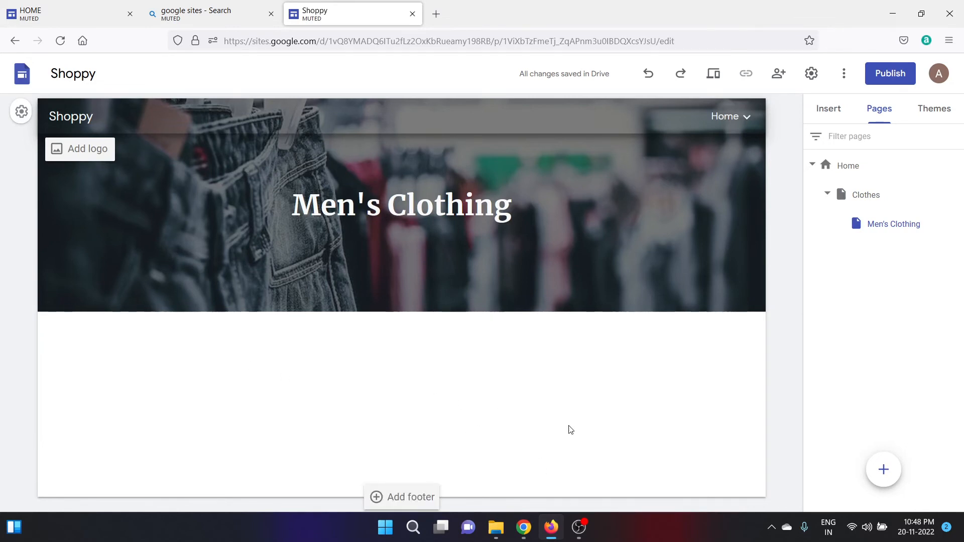
Close Storyset's attribution reminder and export window, then go to the Amazon.in chopper results.
left_click(524, 527)
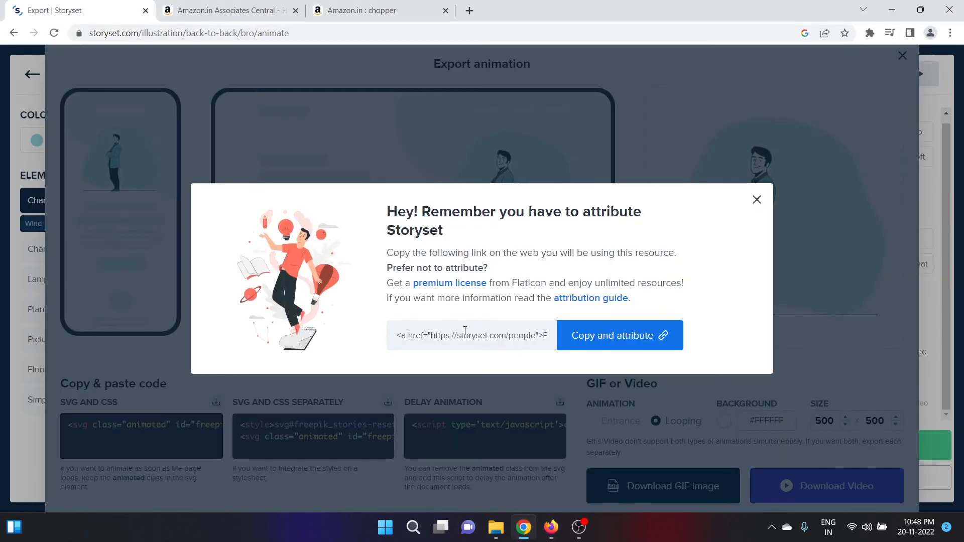
left_click(757, 199)
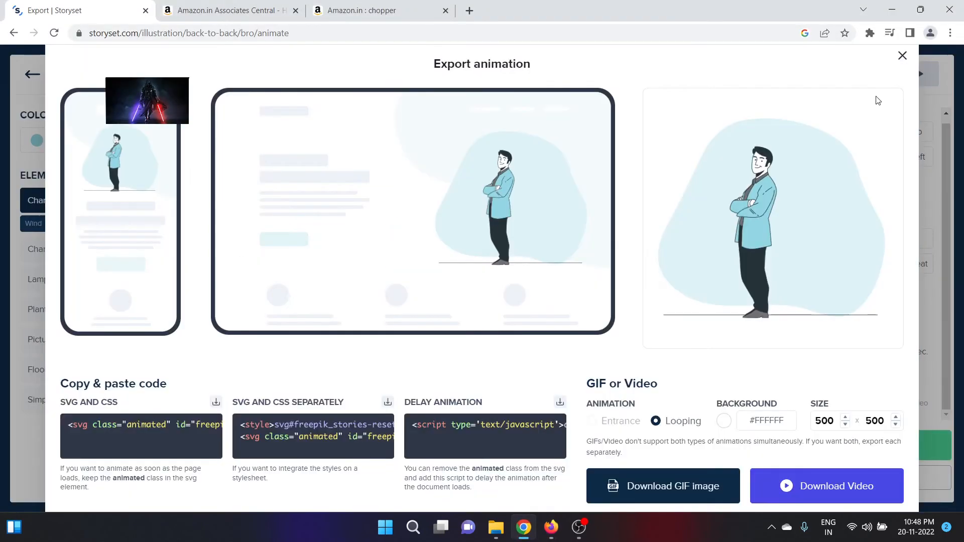
left_click(903, 57)
left_click(384, 9)
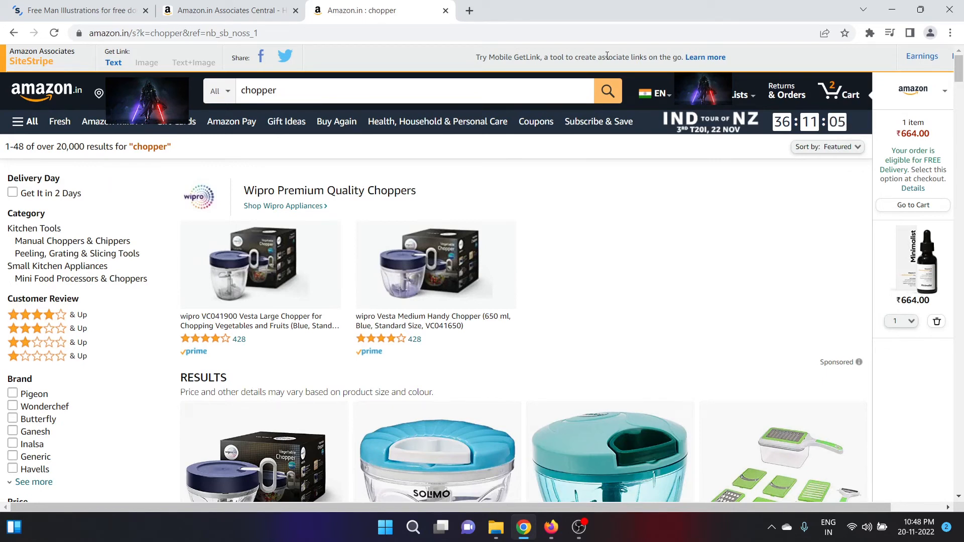
Open the Solimo 350 ml green vegetable chopper product page.
left_click(116, 62)
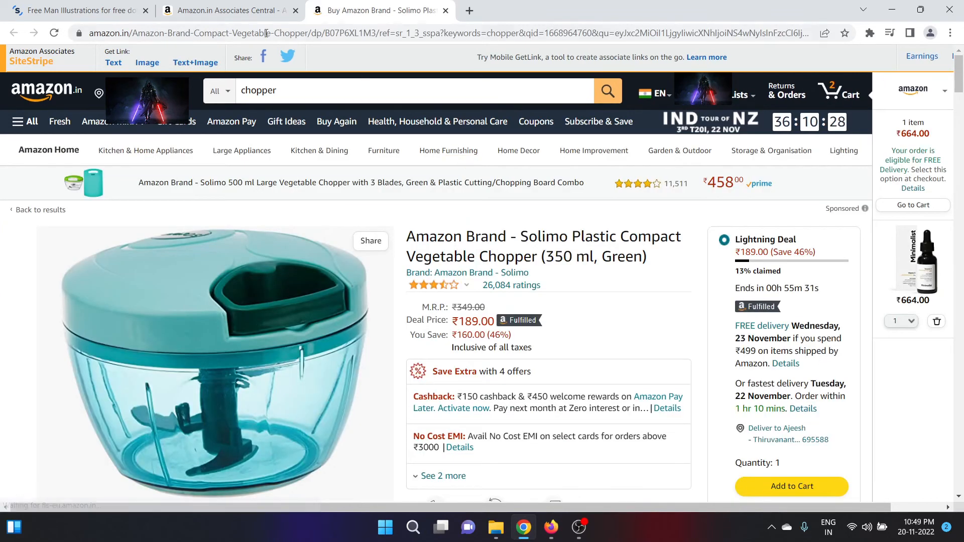
Generate the Solimo chopper's Text+Image SiteStripe embed code, then return to Google Sites.
left_click(114, 66)
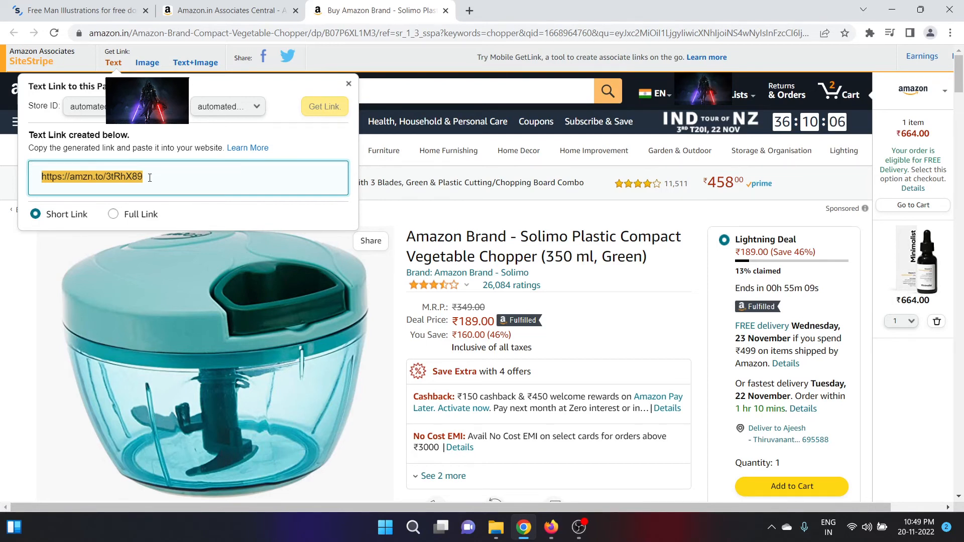
left_click(147, 65)
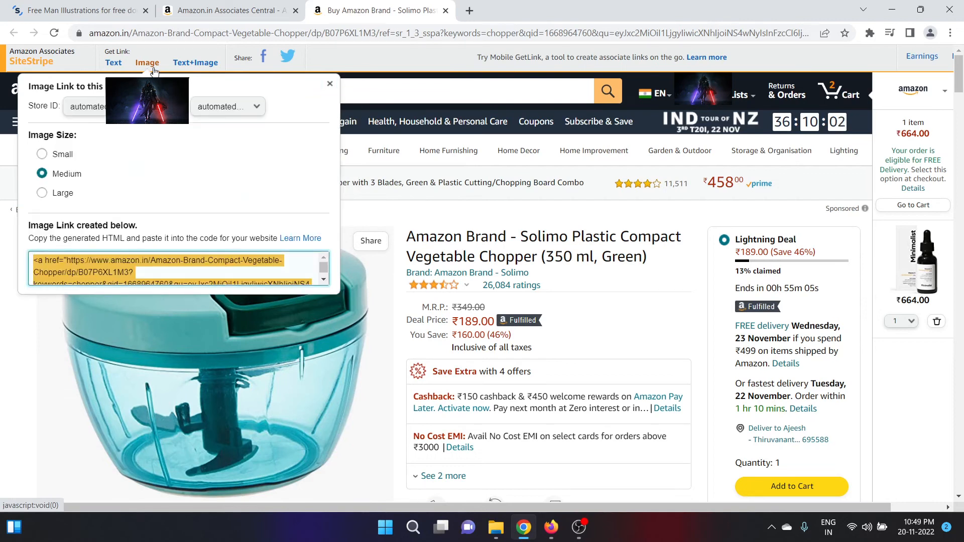
left_click(192, 69)
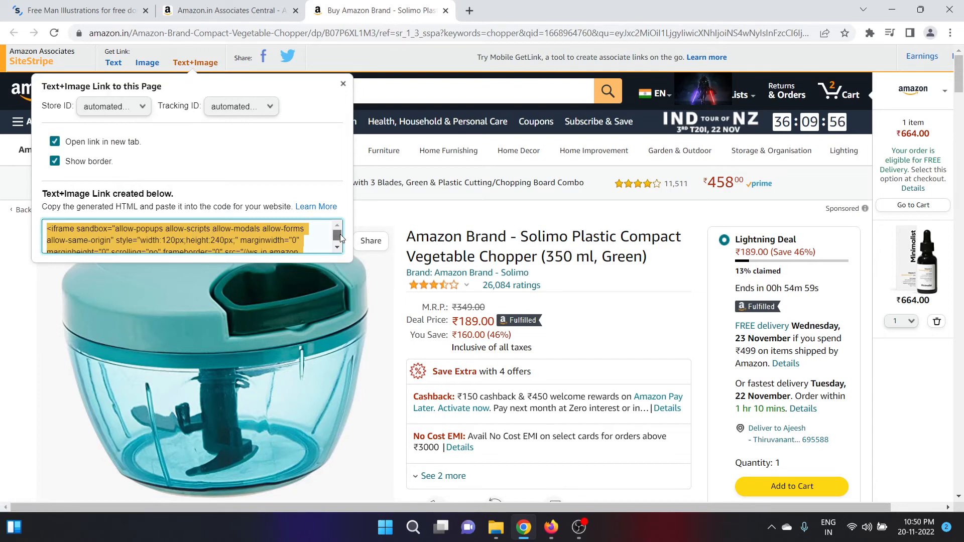
left_click_drag(340, 238, 340, 245)
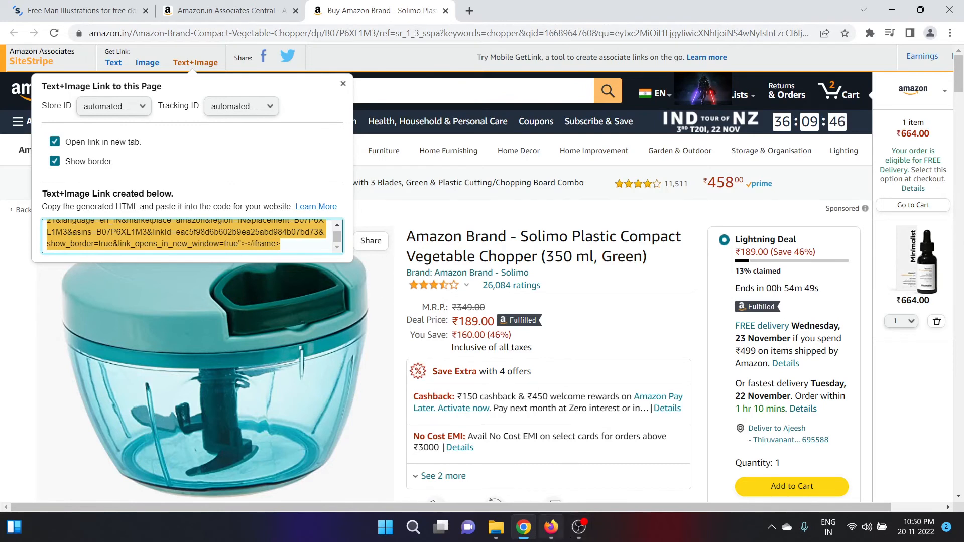
left_click(559, 535)
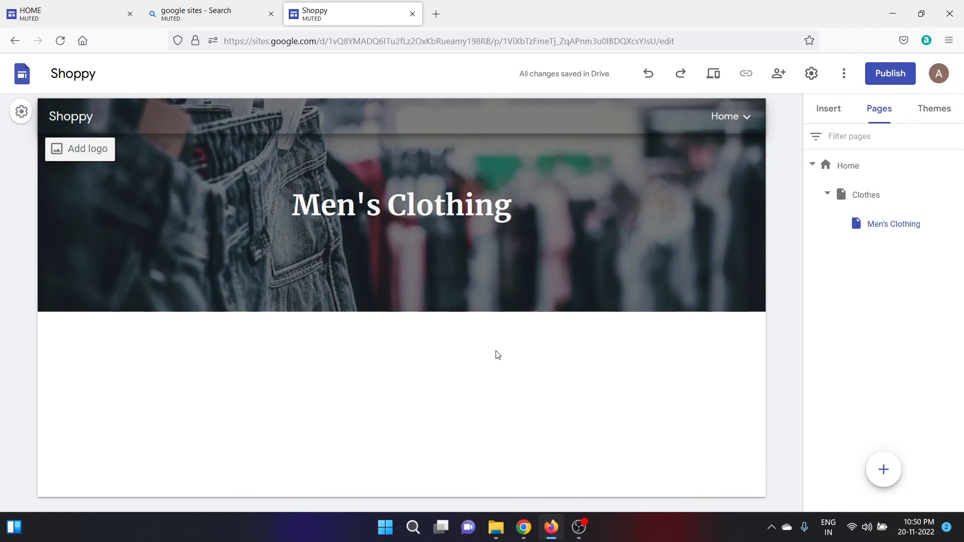
Start a new embed and paste the copied Amazon chopper widget code.
left_click(810, 116)
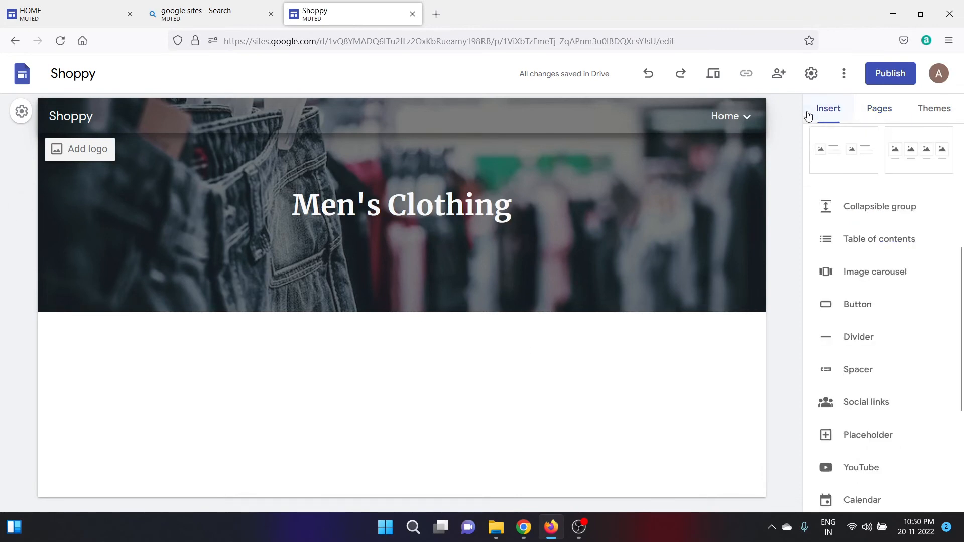
scroll(844, 191, "up", 5)
left_click(847, 198)
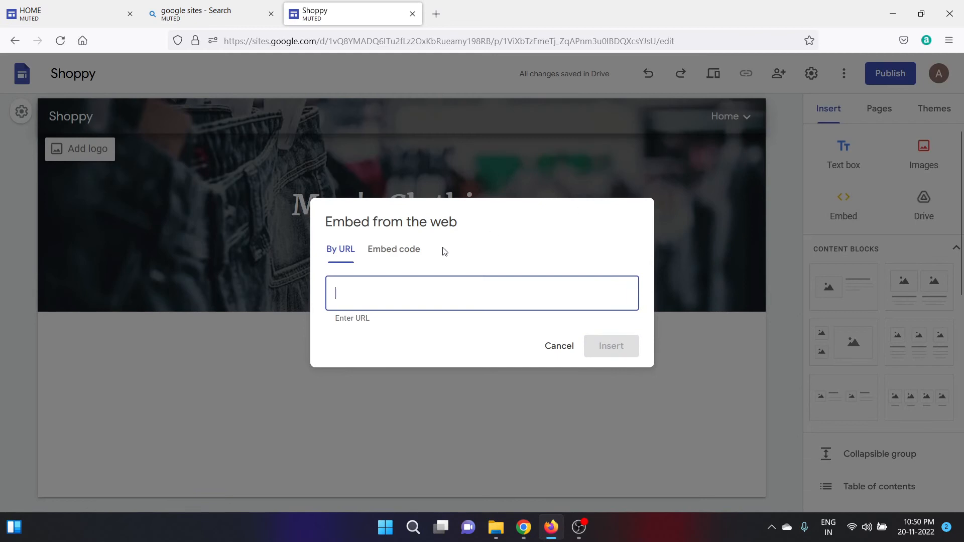
left_click(400, 253)
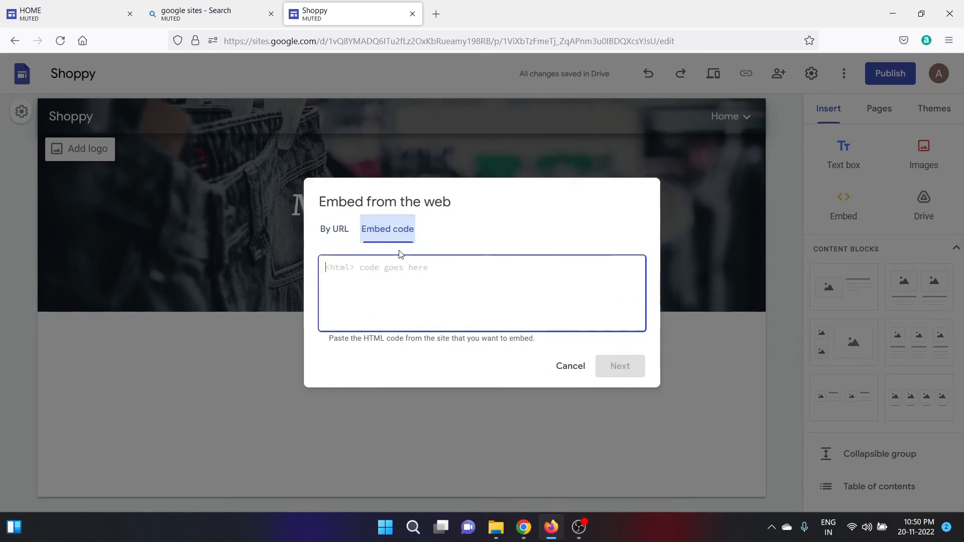
key("ctrl+v")
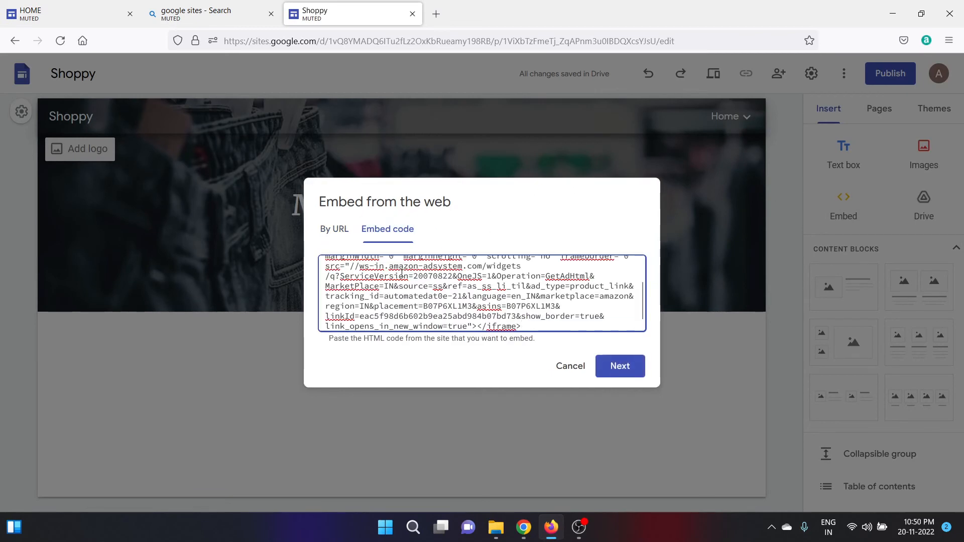
Insert the Solimo chopper widget, shrink it to a small card, and preview the page.
left_click(617, 371)
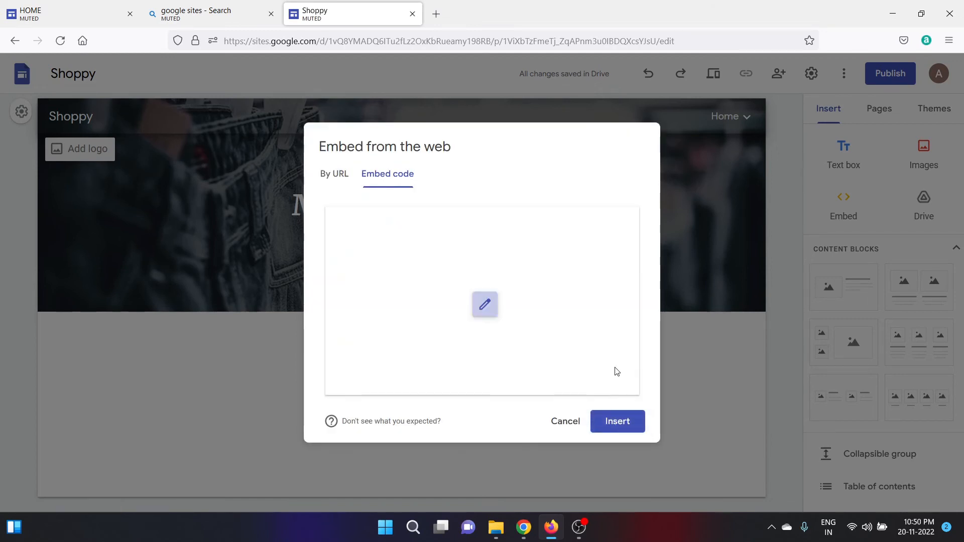
left_click(621, 430)
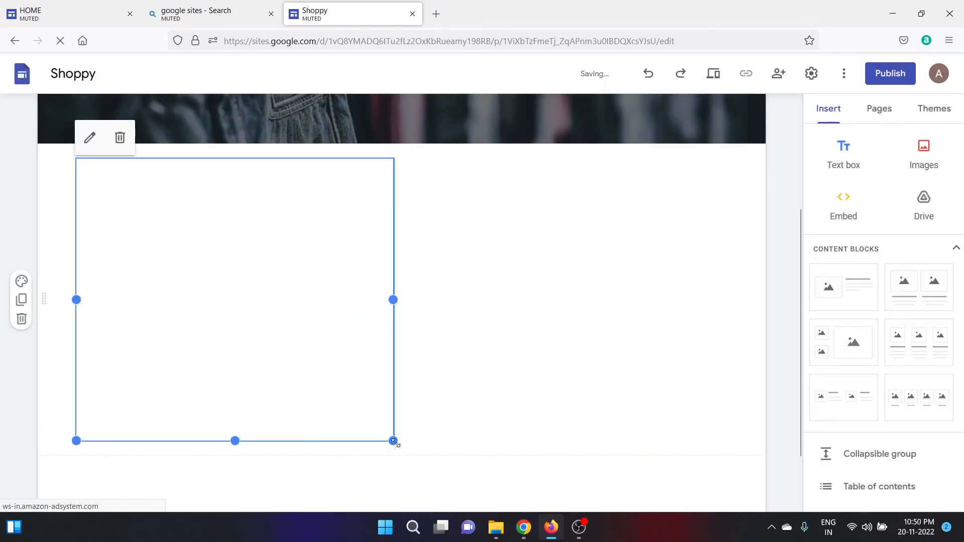
left_click_drag(393, 440, 162, 324)
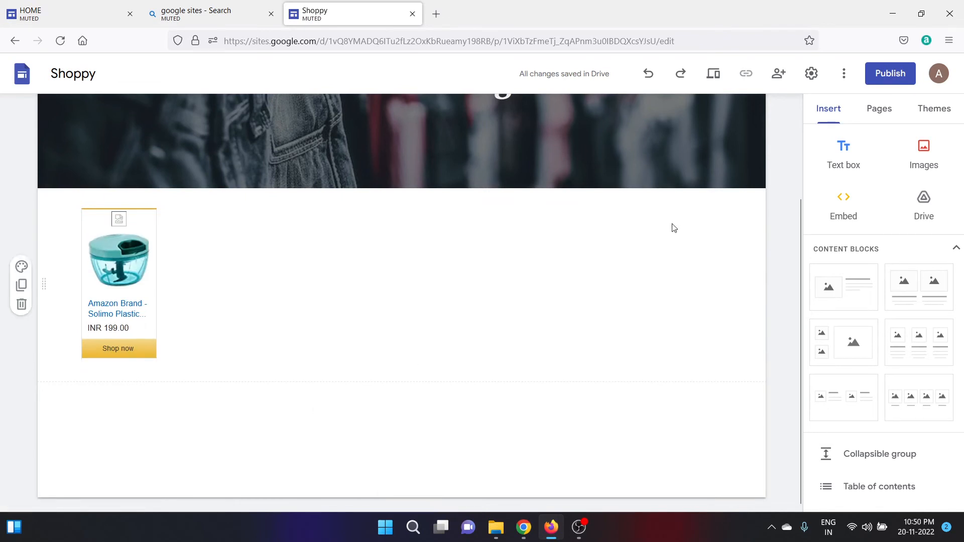
left_click(714, 81)
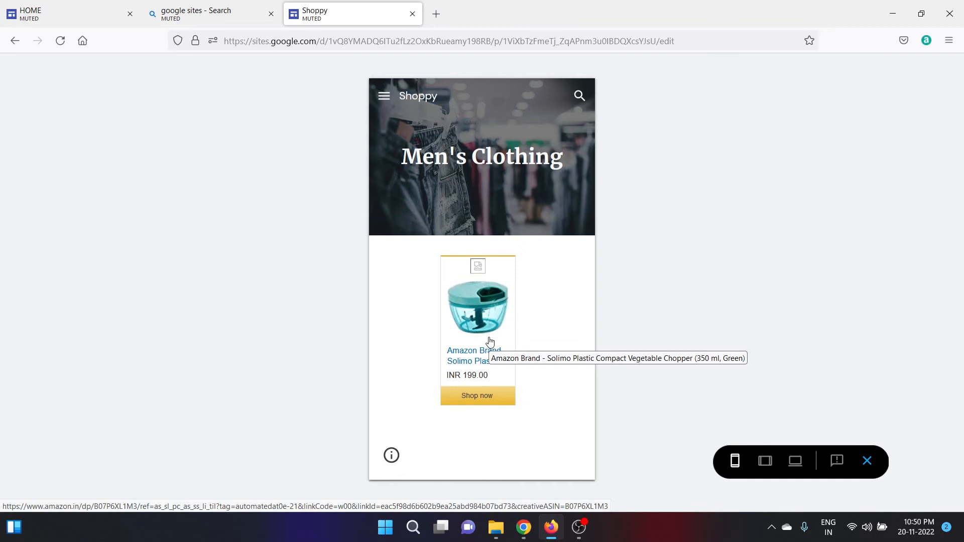
Exit the preview and switch back to the Amazon Solimo chopper page.
left_click(867, 461)
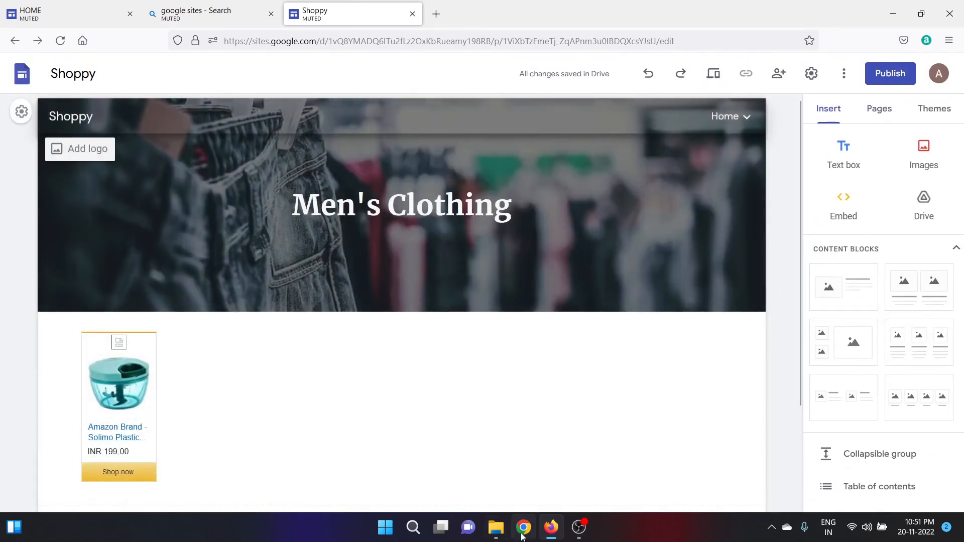
left_click(523, 537)
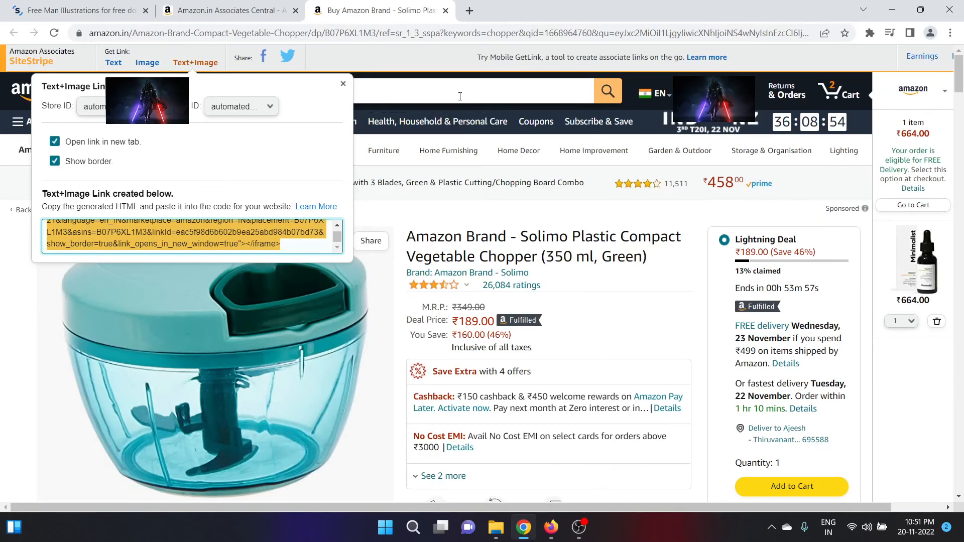
Search Amazon.in for 'shirt' and get Text+Image embed code for Colorplus Dark Red Shirts.
left_click(458, 95)
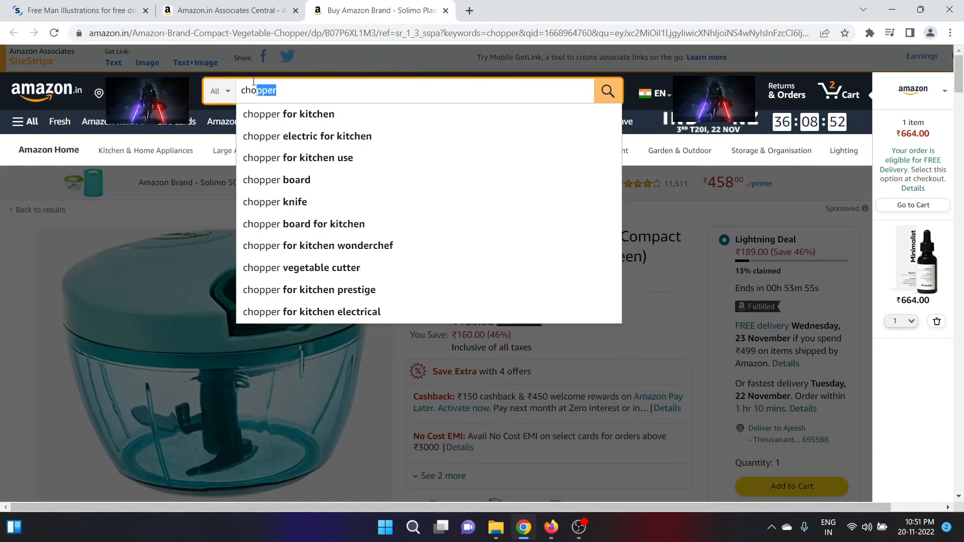
double_click(257, 91)
type("shirt")
key("Return")
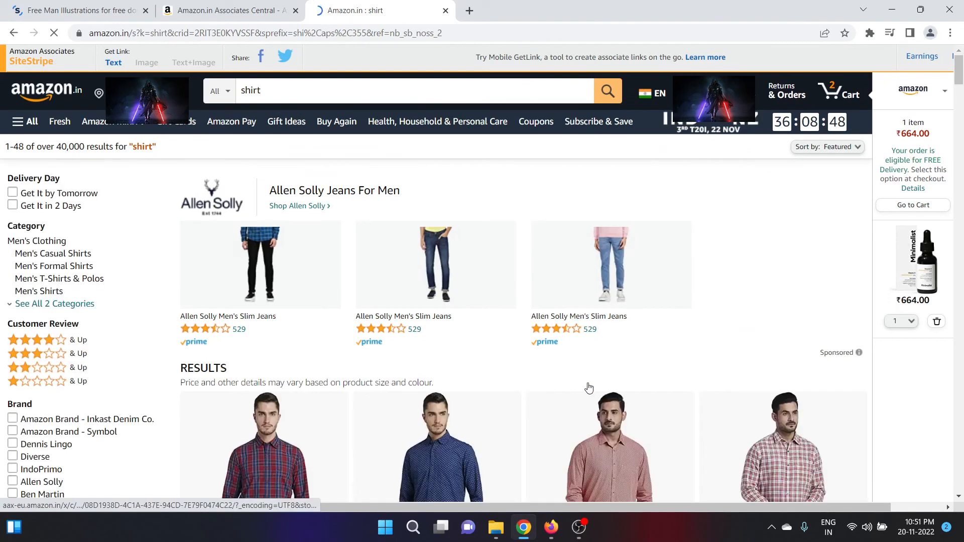
left_click(596, 434)
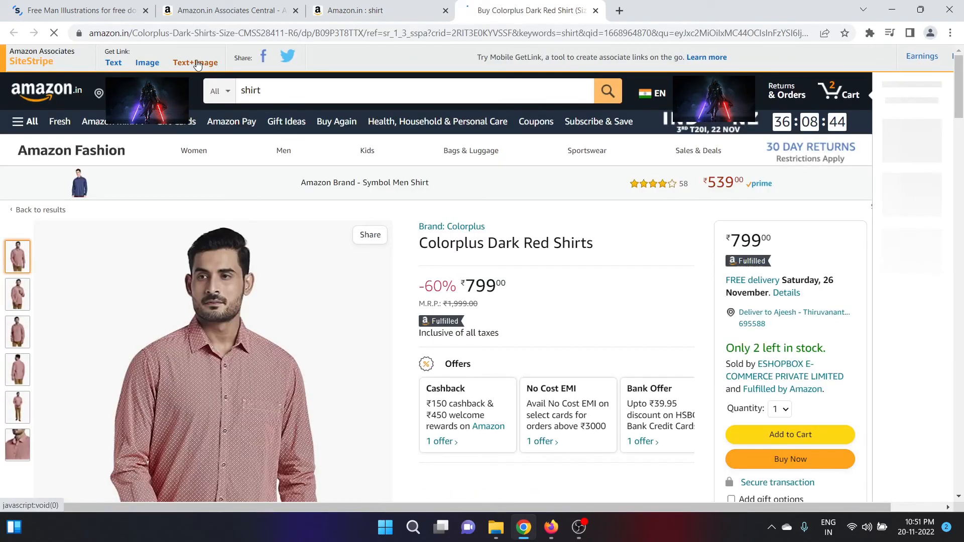
left_click(197, 64)
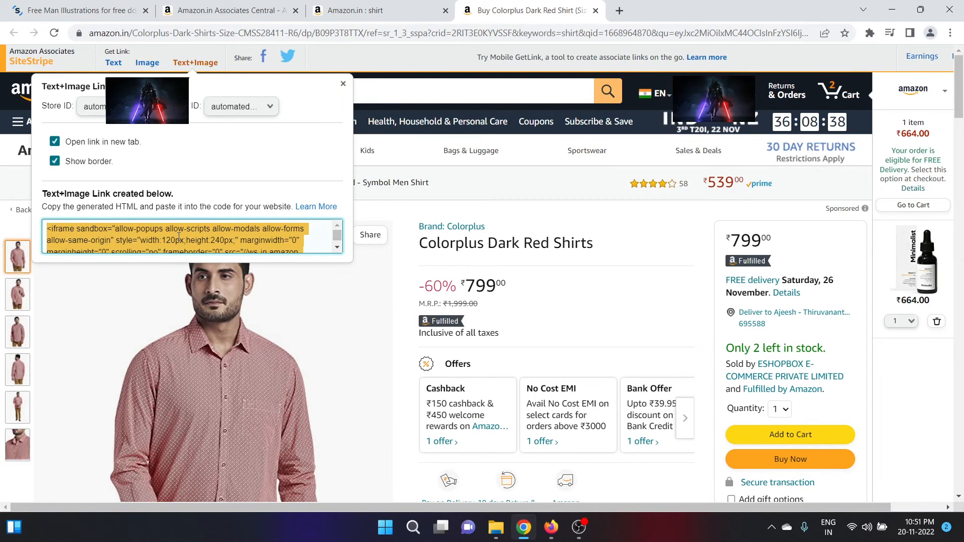
left_click(551, 527)
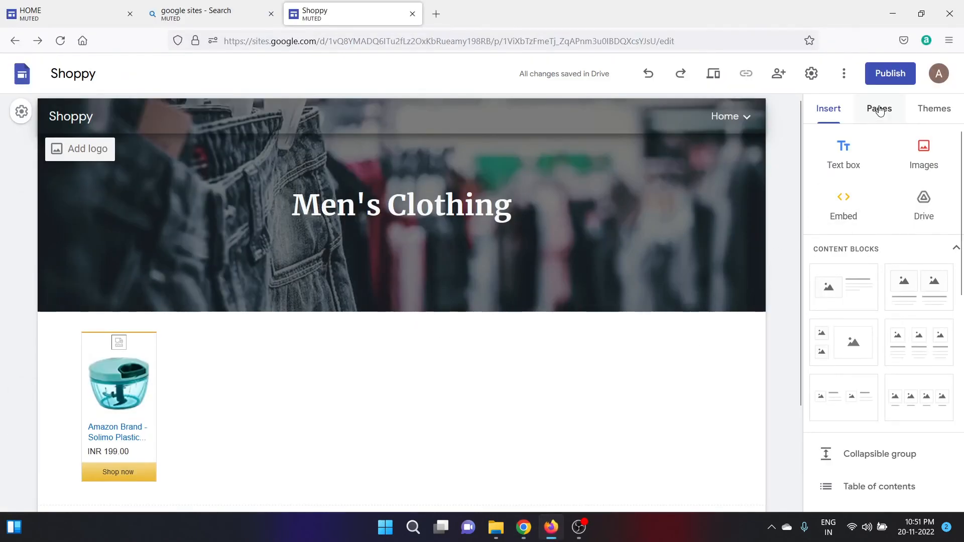
Embed the pasted Colorplus Dark Red Shirt widget code on the Men's Clothing page.
left_click(849, 212)
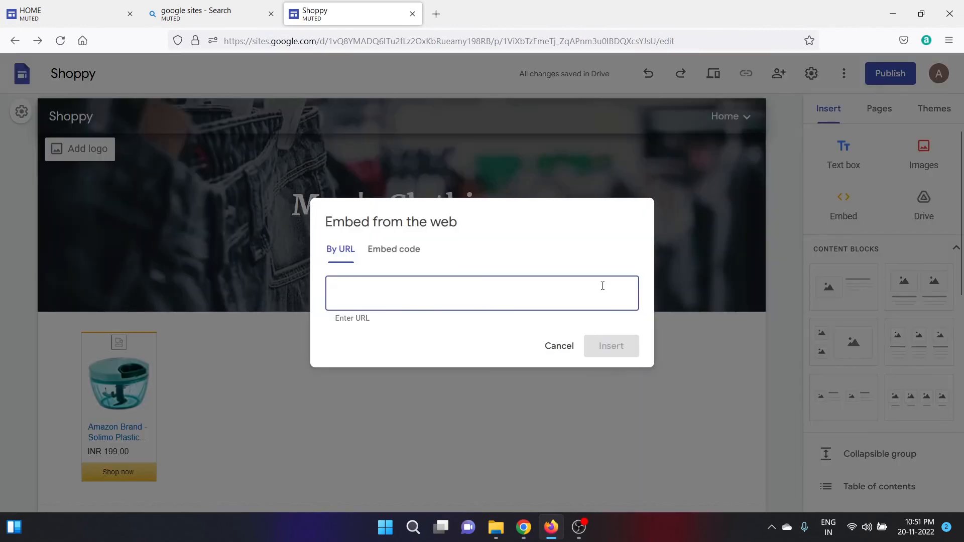
left_click(405, 250)
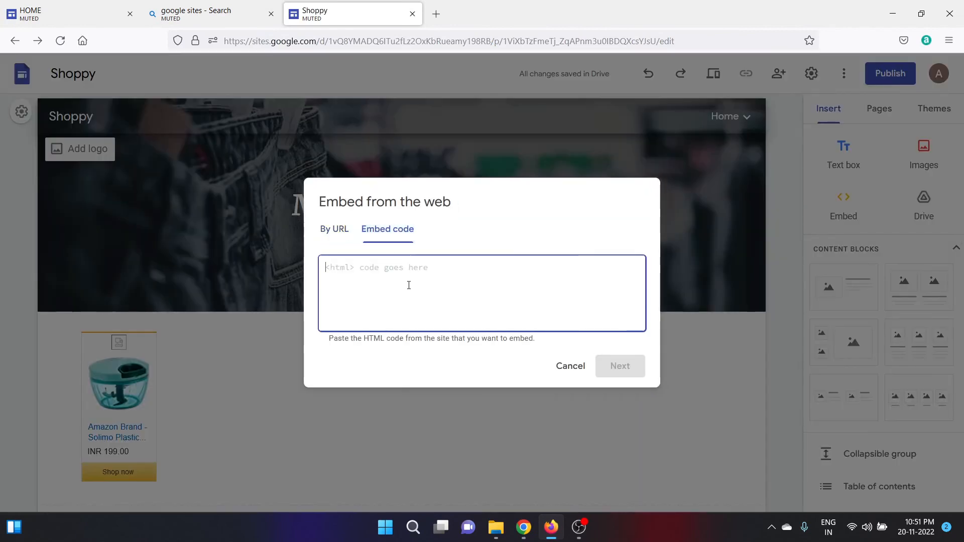
key("ctrl+v")
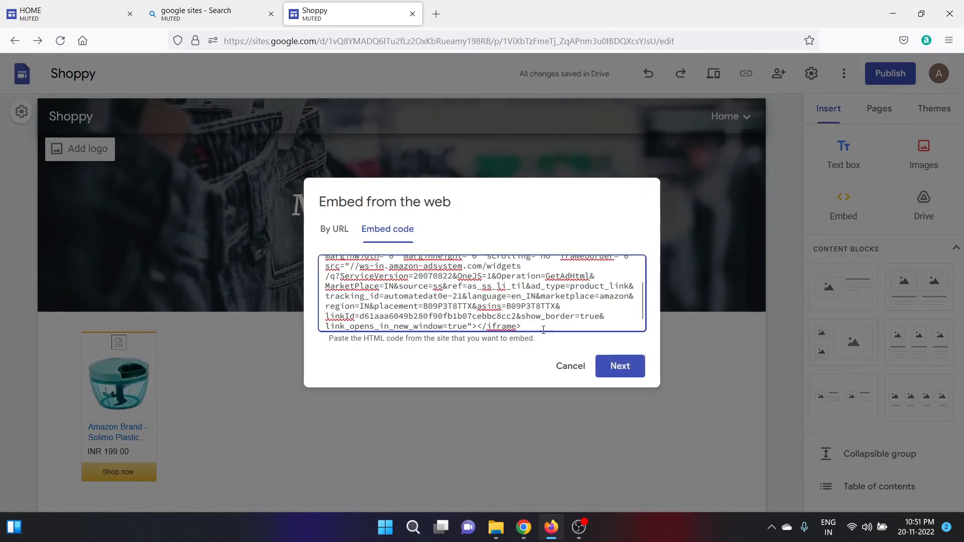
left_click(623, 370)
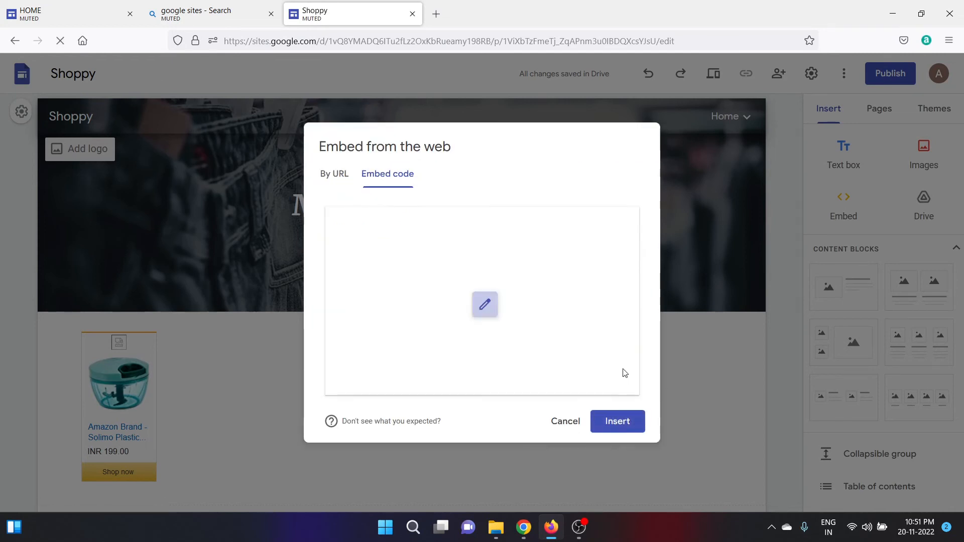
left_click(611, 423)
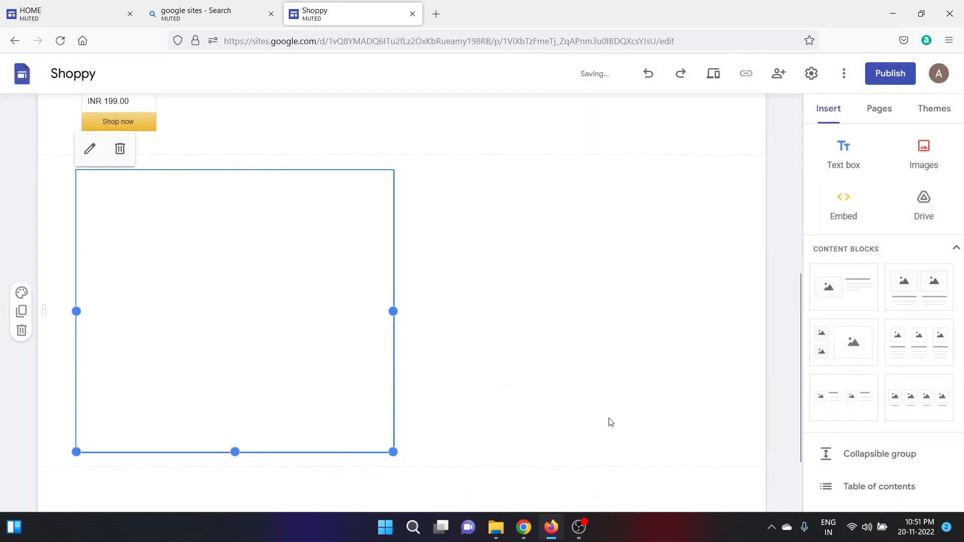
Shrink the shirt embed to a card, place it beside the chopper card, and preview.
left_click_drag(394, 441, 168, 327)
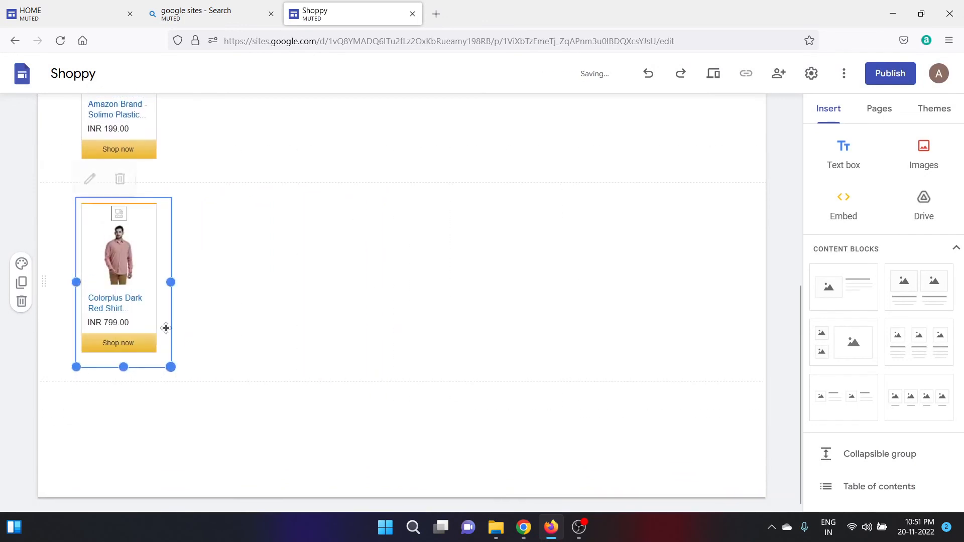
left_click(258, 336)
left_click_drag(123, 260, 216, 372)
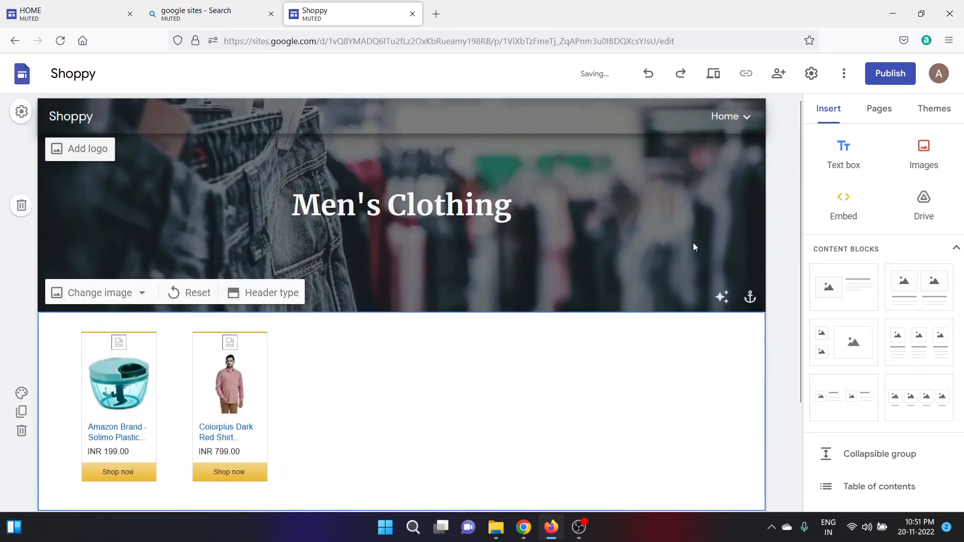
left_click(713, 74)
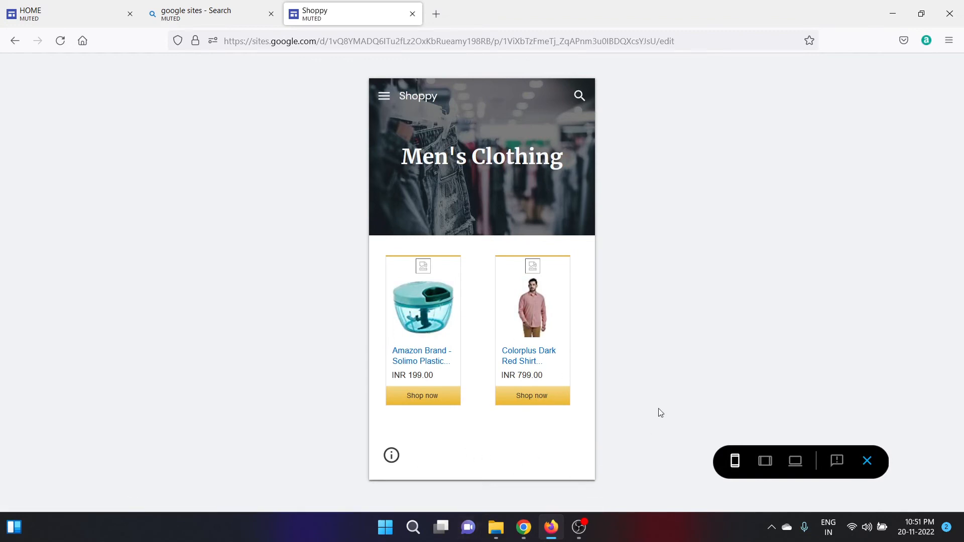
Close the mobile preview to return to editing the Men's Clothing page.
left_click(867, 461)
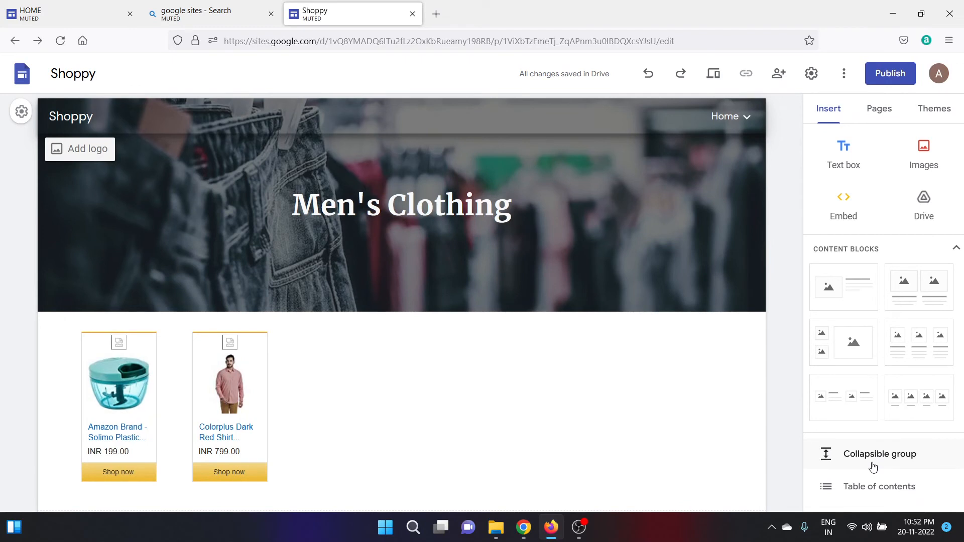
left_click_drag(963, 232, 963, 444)
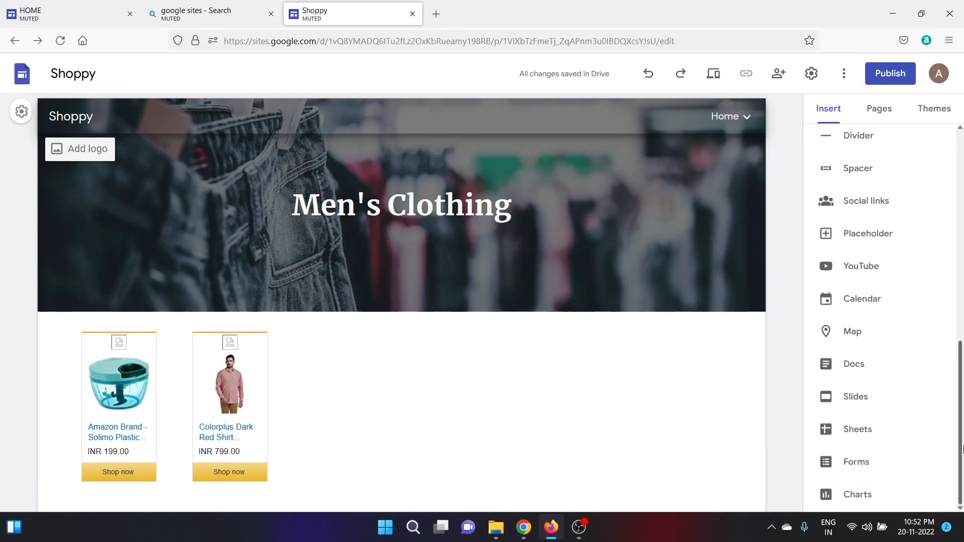
left_click(883, 265)
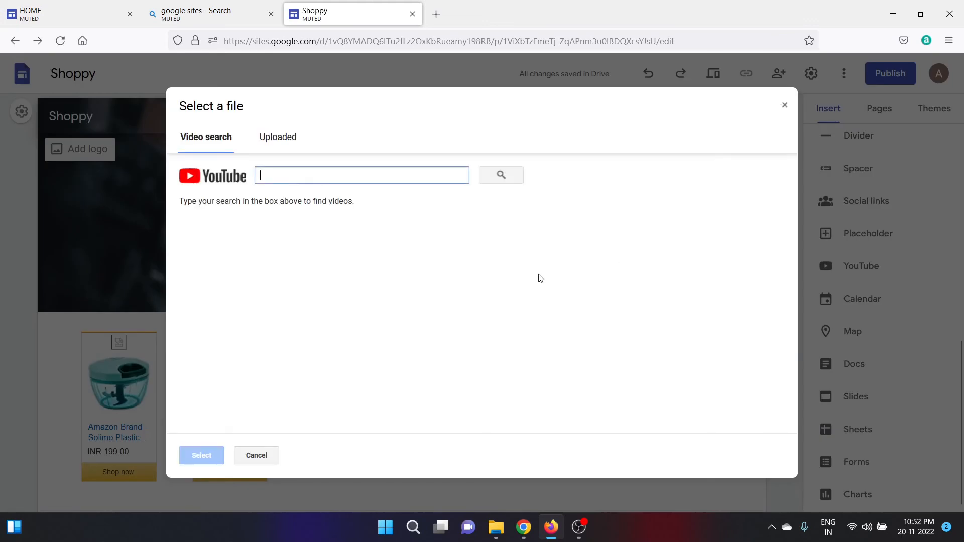
left_click(356, 174)
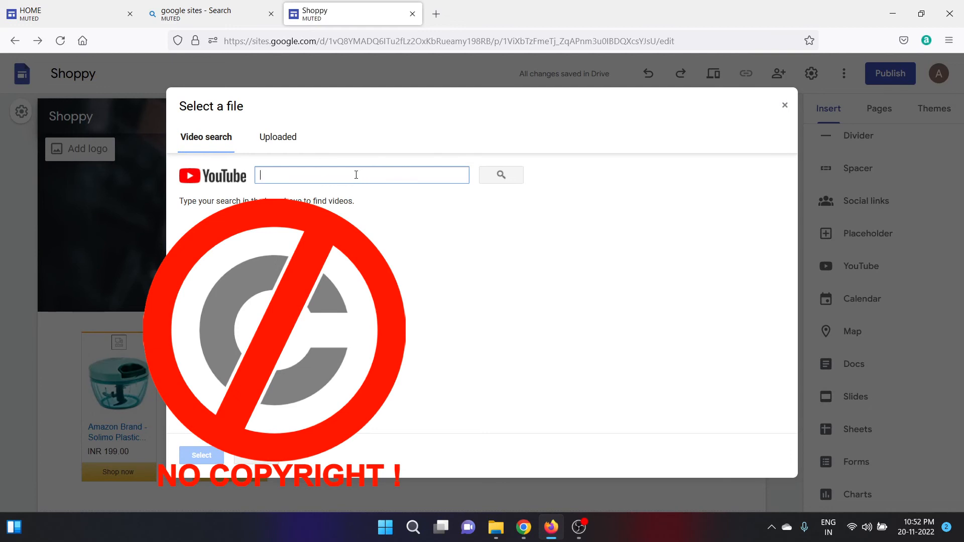
type("funny videos")
key("Return")
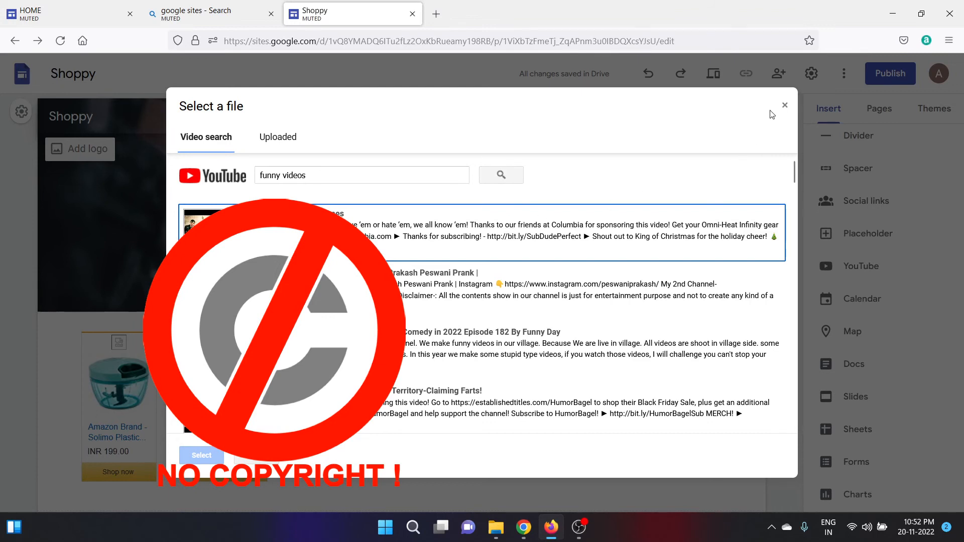
left_click(785, 106)
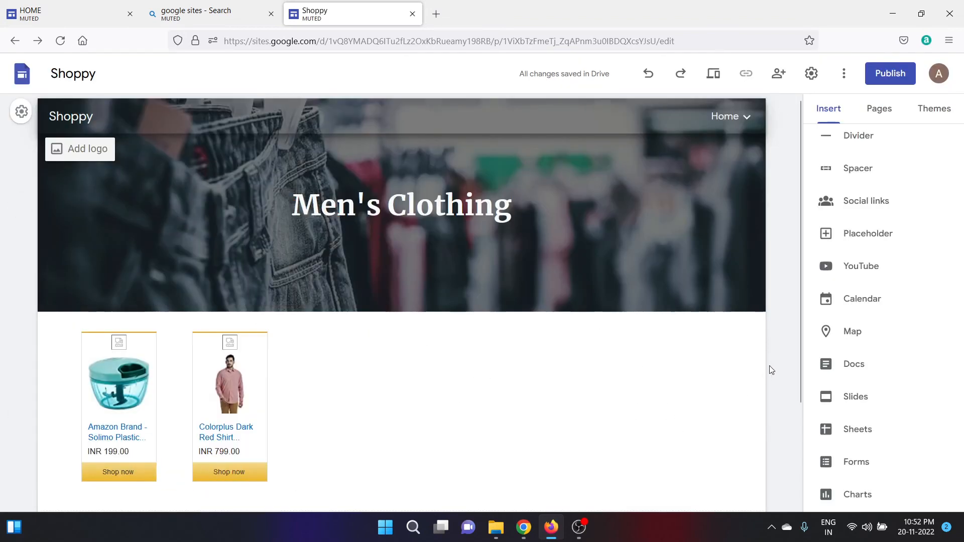
Open the Publish to the web dialog for the Shoppy site.
scroll(800, 286, "down", 2)
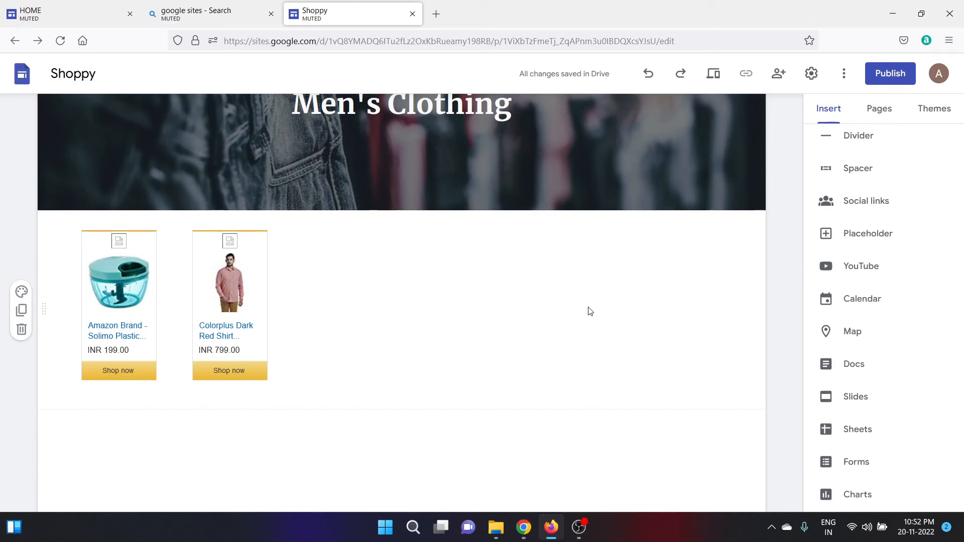
left_click(894, 76)
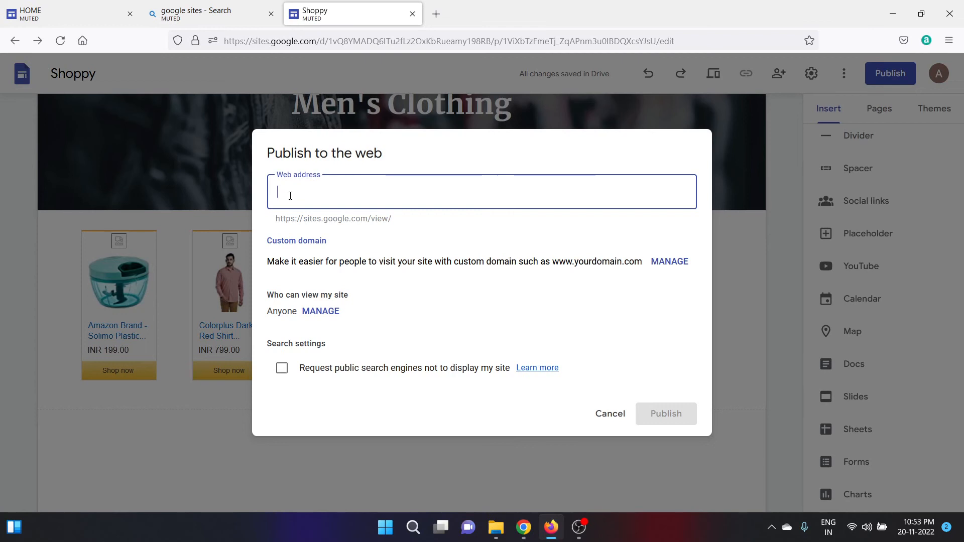
Publish the site at web address shoppyshoppy after the name shoppingsite proves taken.
type("shoppingsite")
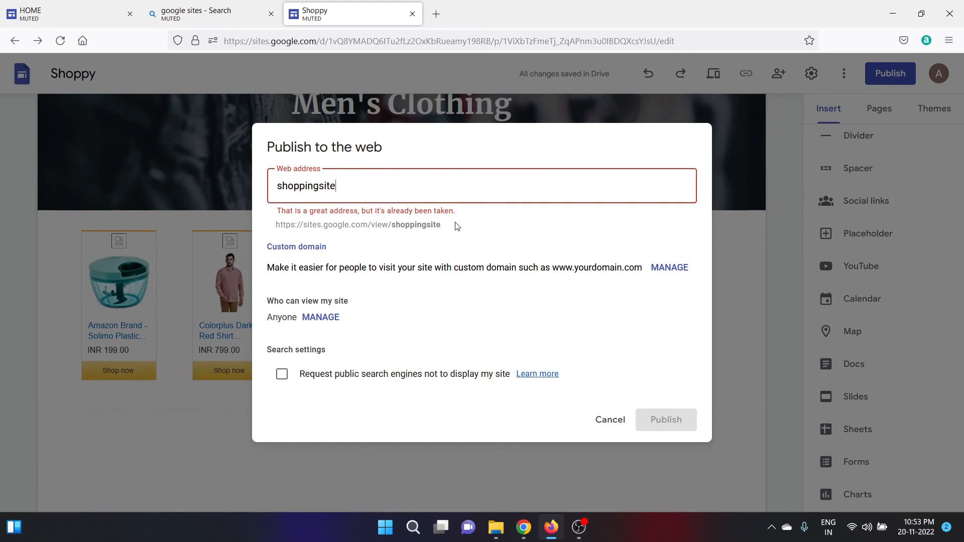
key("BackSpace")
key("BackSpace")
key("BackSpace")
key("BackSpace")
key("BackSpace")
key("BackSpace")
key("BackSpace")
key("BackSpace")
key("BackSpace")
key("BackSpace")
key("BackSpace")
key("BackSpace")
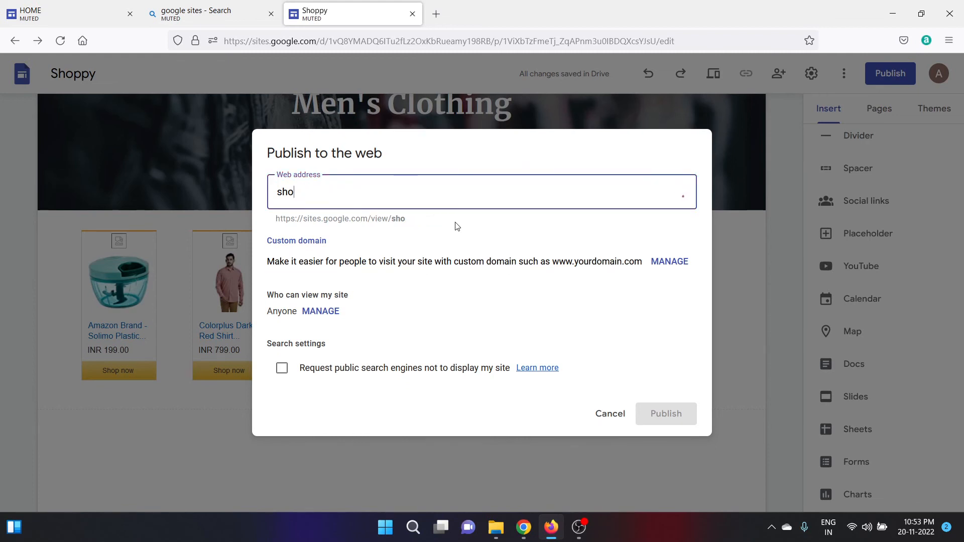
type("shopp")
key("BackSpace")
type("py")
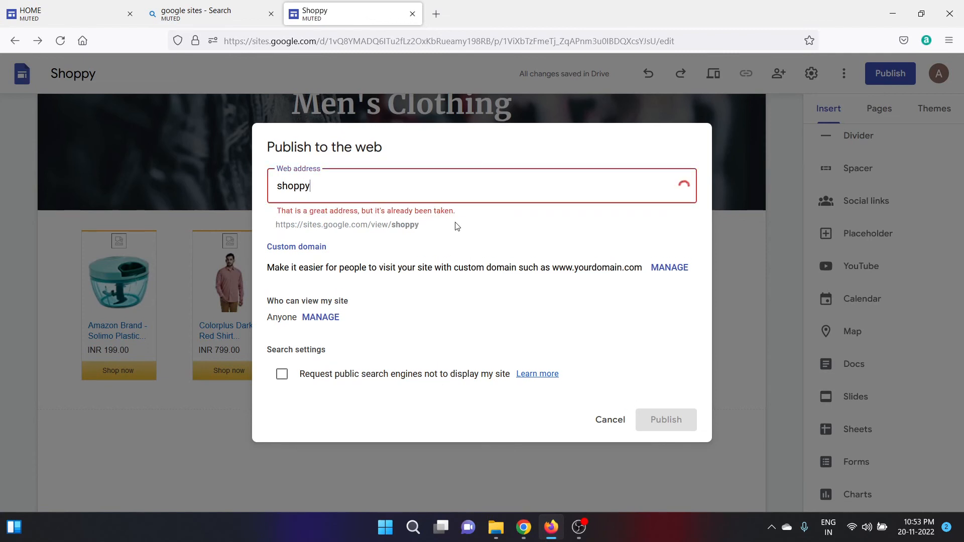
type("shop")
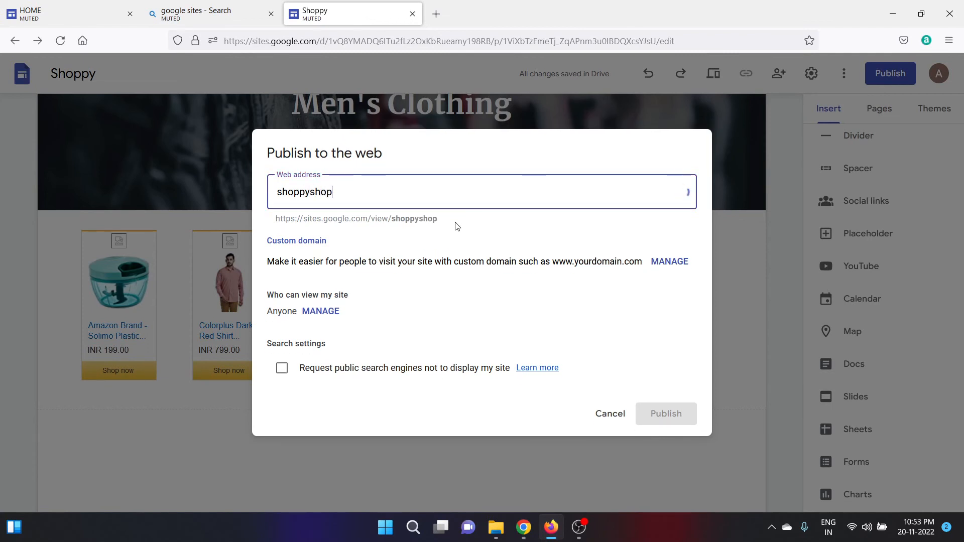
type("py")
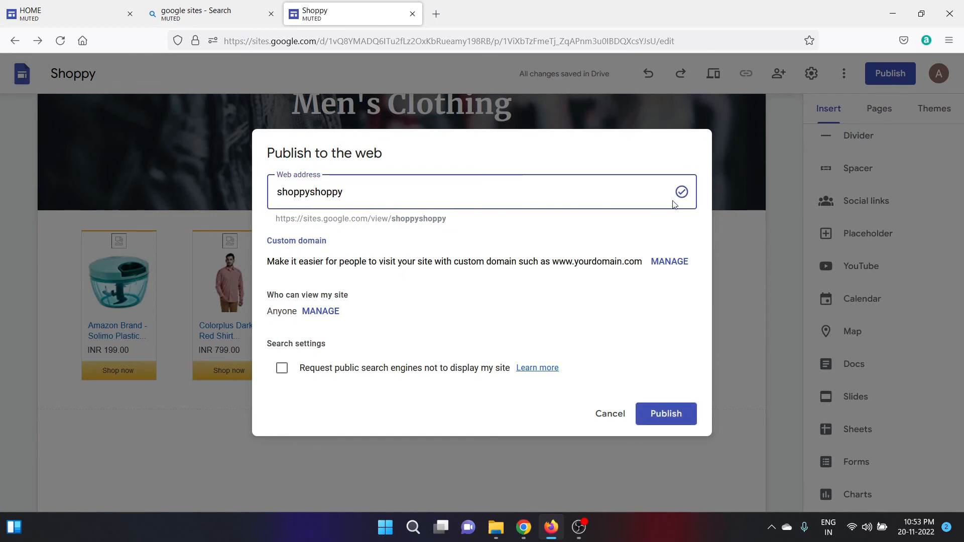
left_click(666, 415)
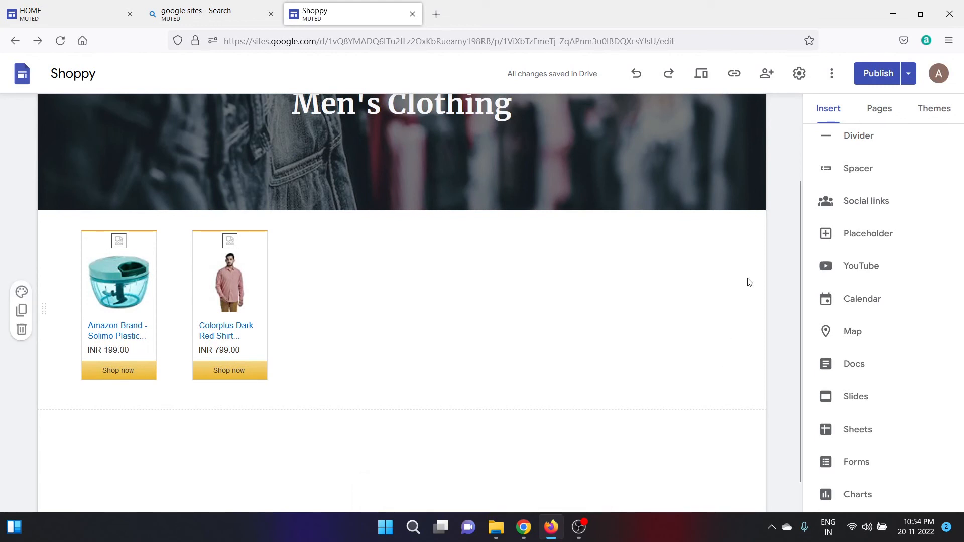
Copy the published link sites.google.com/view/shoppyshoppy/home from the Home page.
left_click(735, 75)
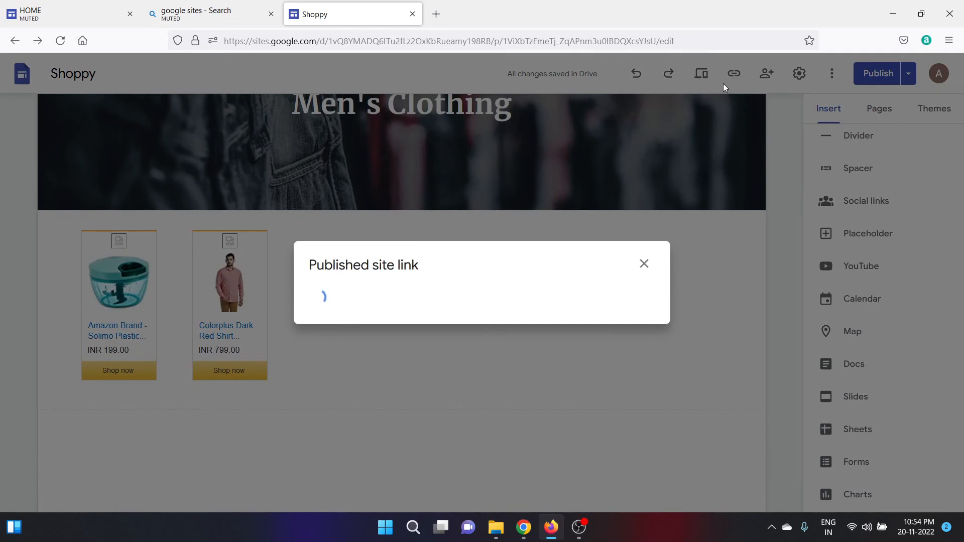
left_click(633, 295)
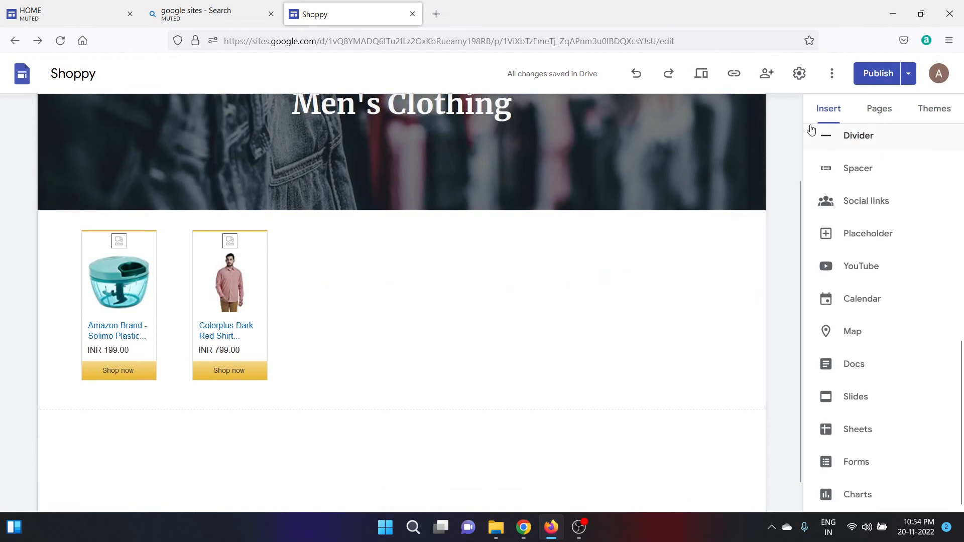
scroll(792, 124, "up", 2)
left_click(729, 116)
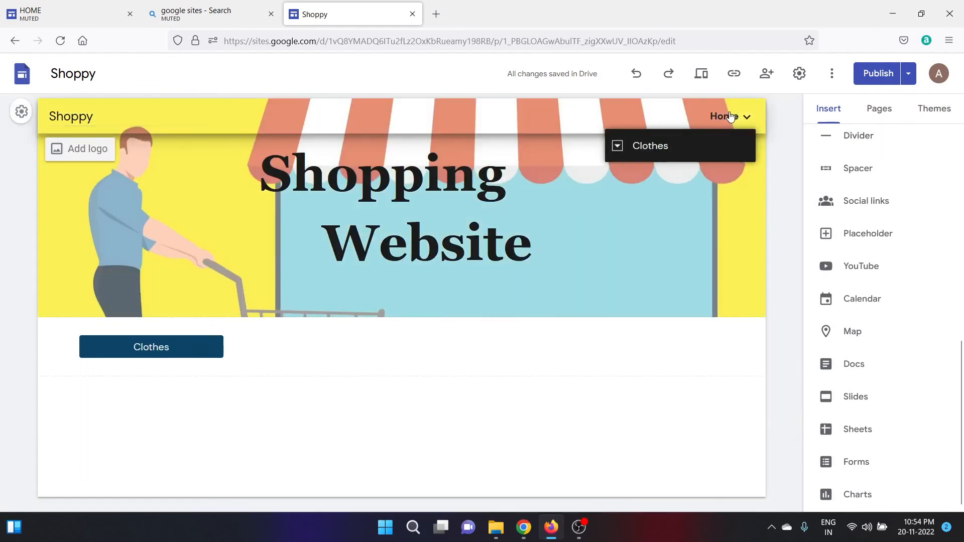
left_click(734, 75)
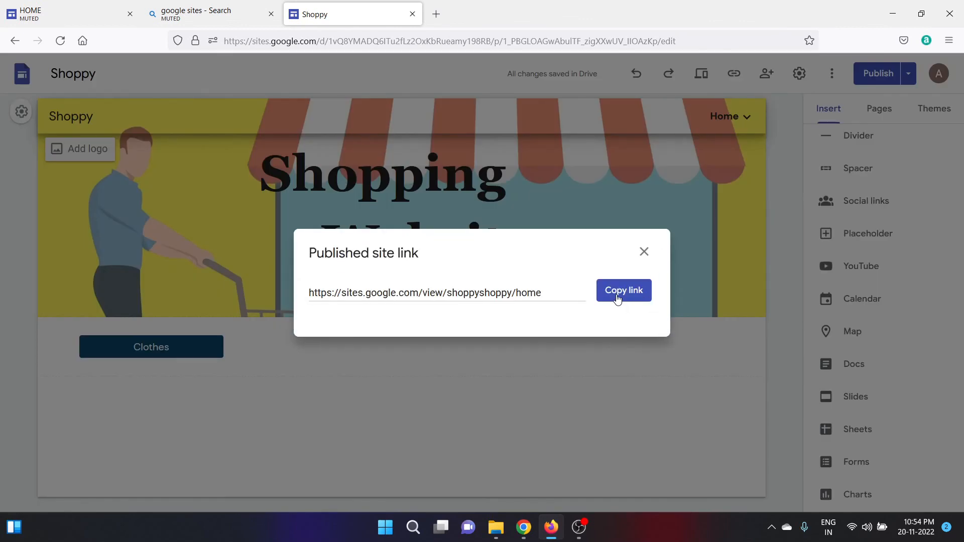
left_click(618, 296)
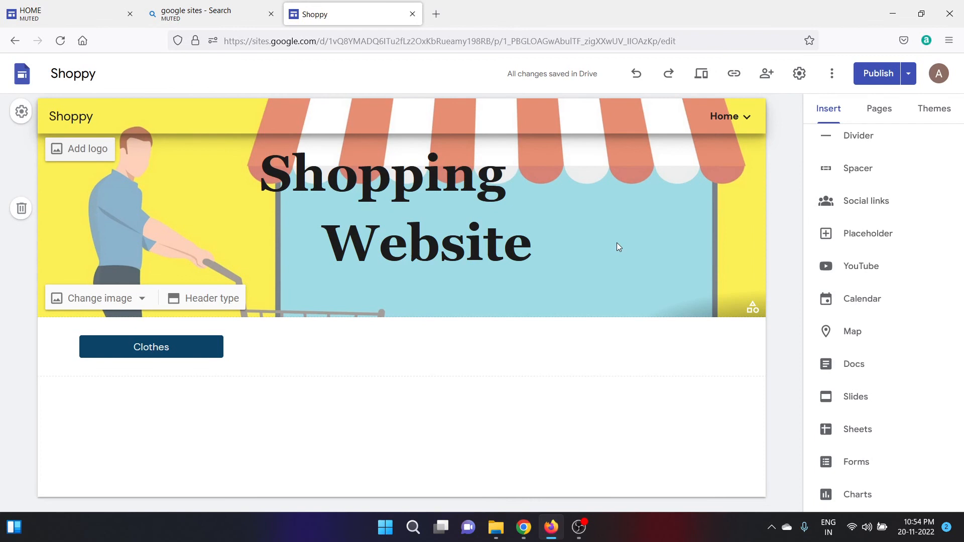
left_click(948, 42)
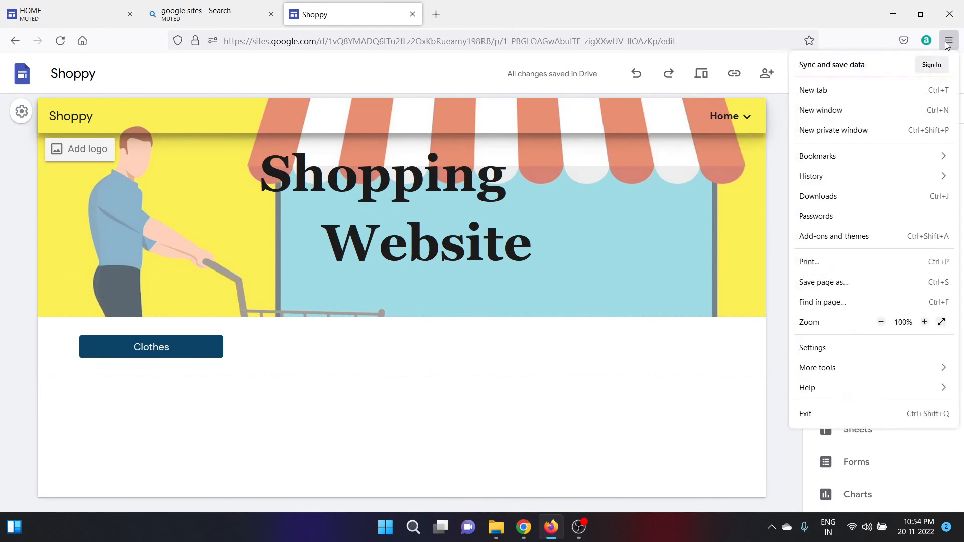
Load the copied Shoppy site link in a new Firefox private window.
left_click(848, 131)
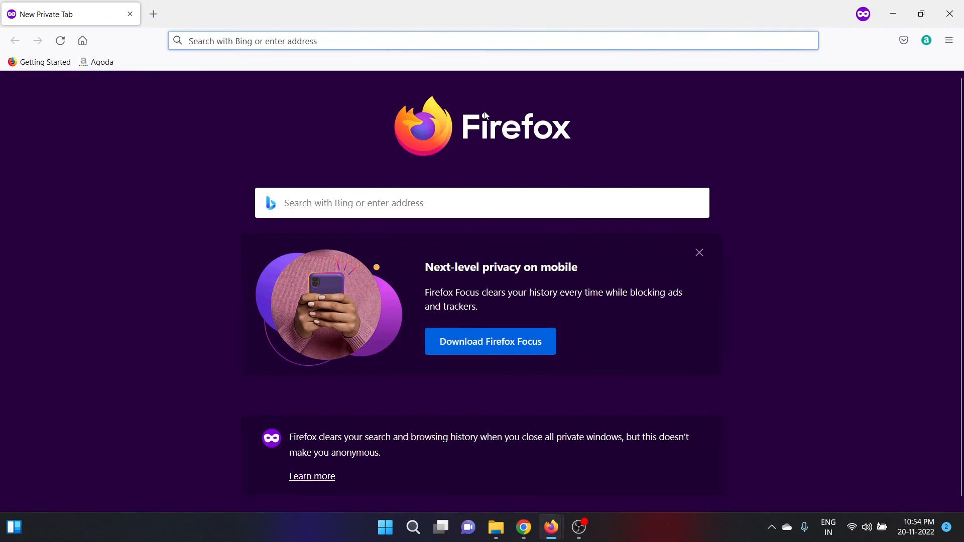
left_click(311, 40)
key("ctrl+v")
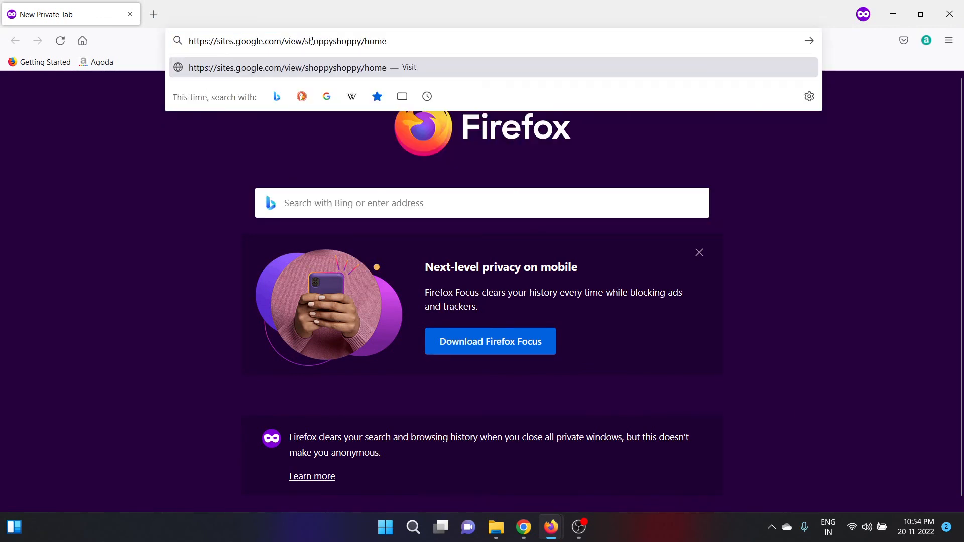
key("Return")
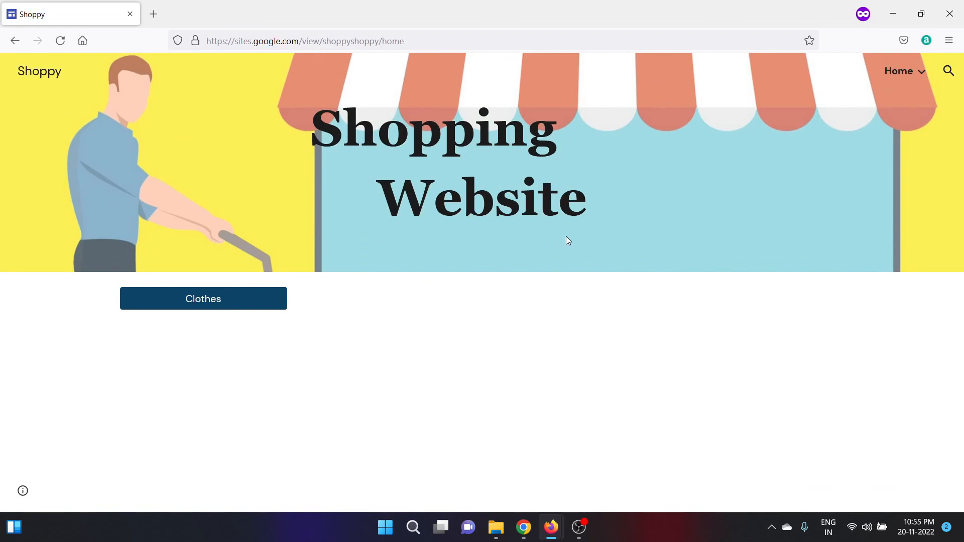
Test the live Clothes and Men's Clothing buttons, then return to the site editor.
left_click(213, 300)
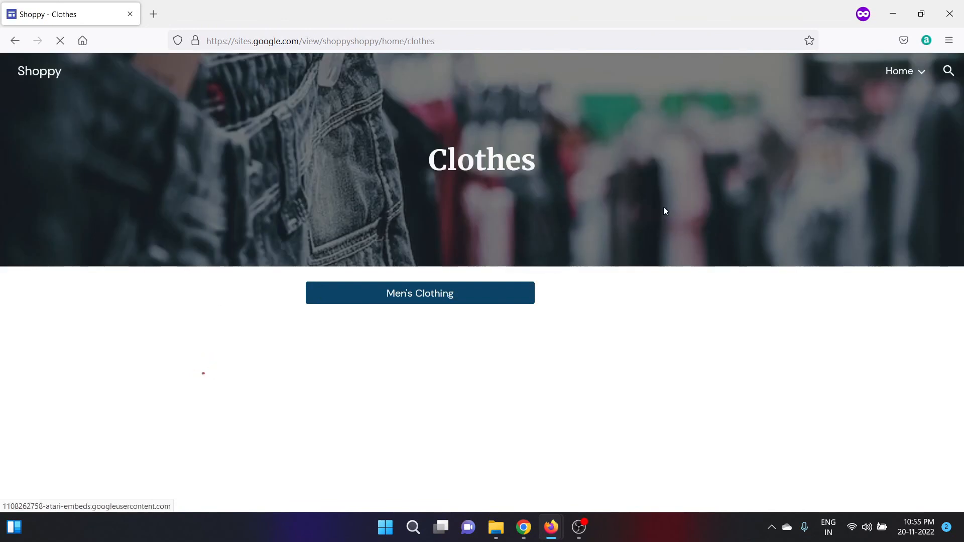
left_click(416, 296)
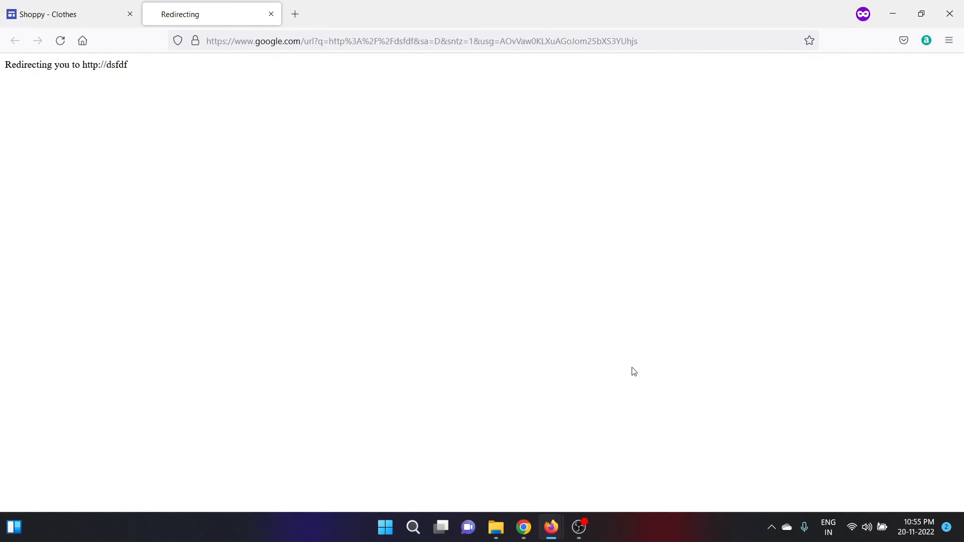
mouse_move(551, 527)
left_click(519, 496)
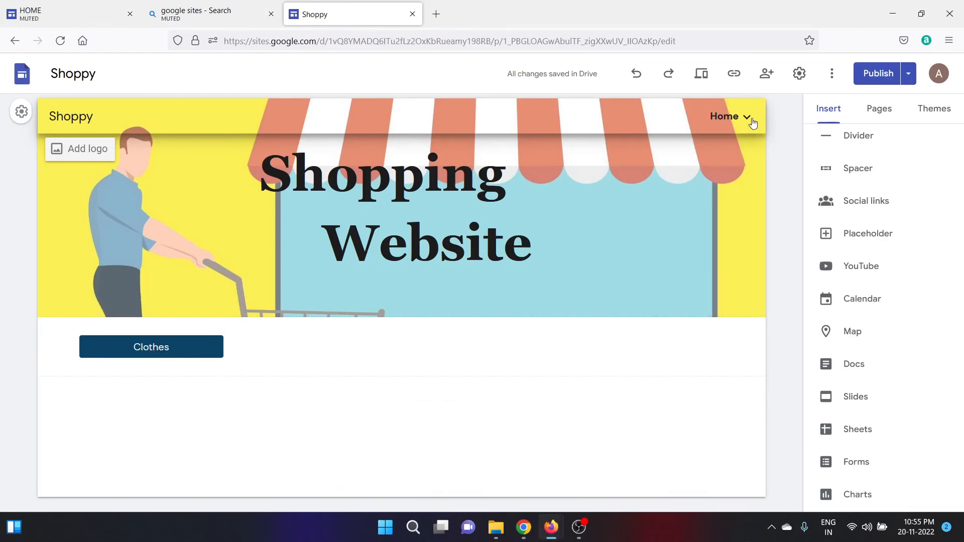
mouse_move(747, 118)
left_click(703, 151)
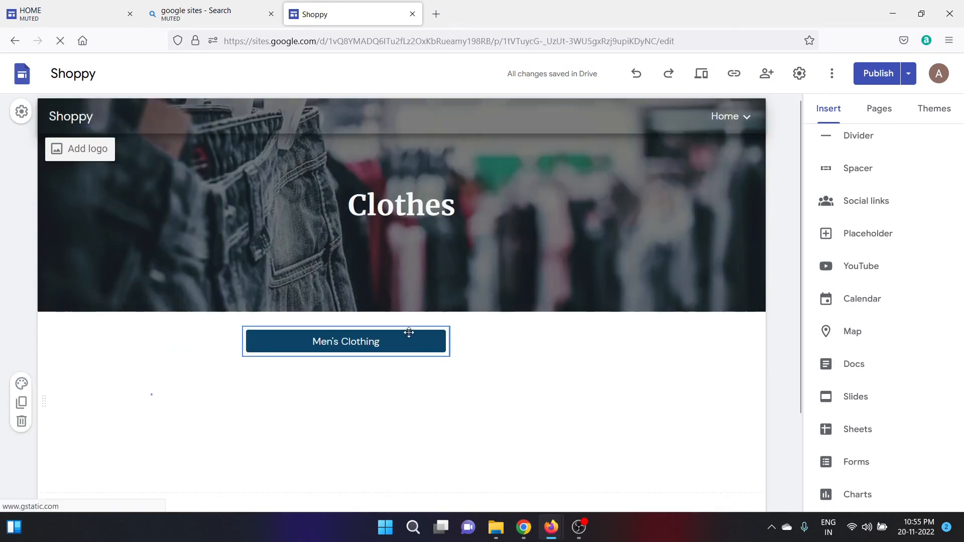
left_click(357, 339)
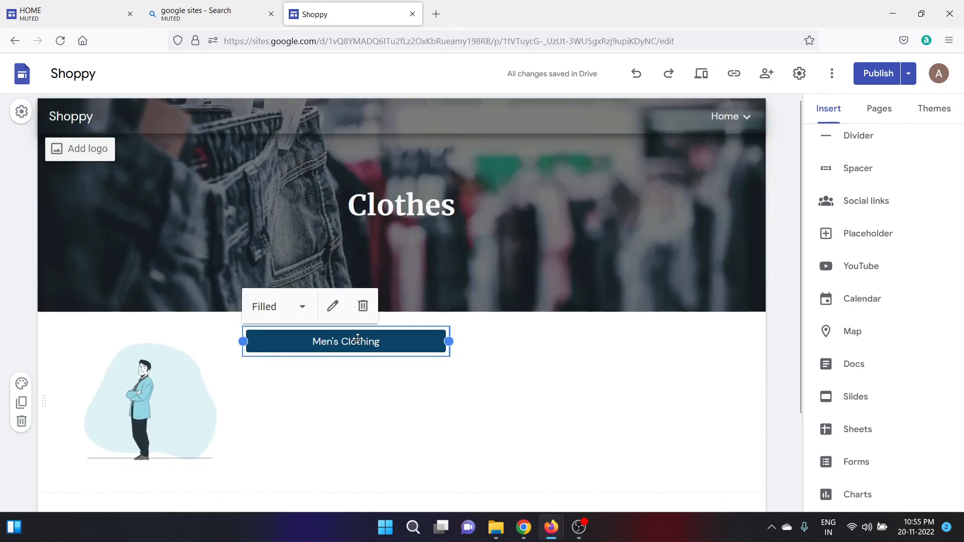
left_click(333, 306)
left_click_drag(420, 307, 340, 308)
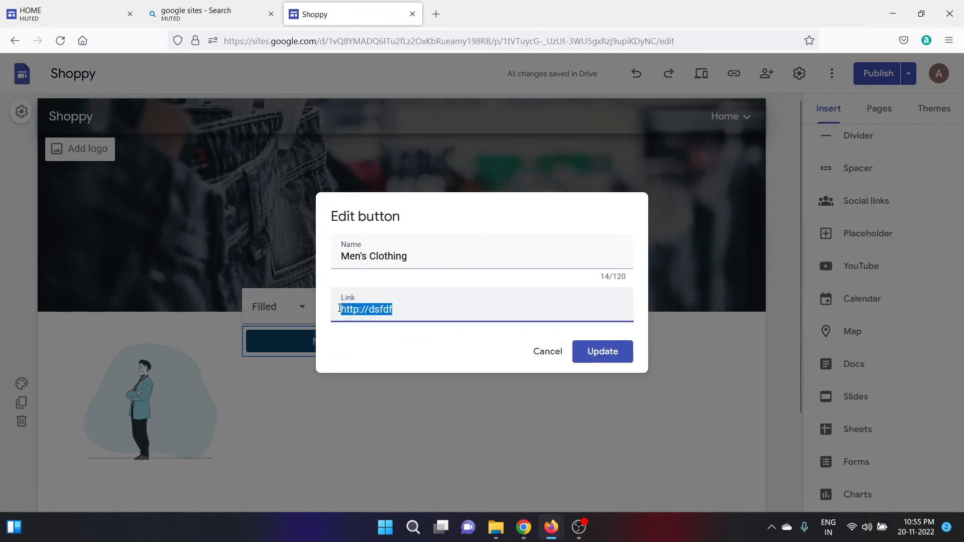
key("BackSpace")
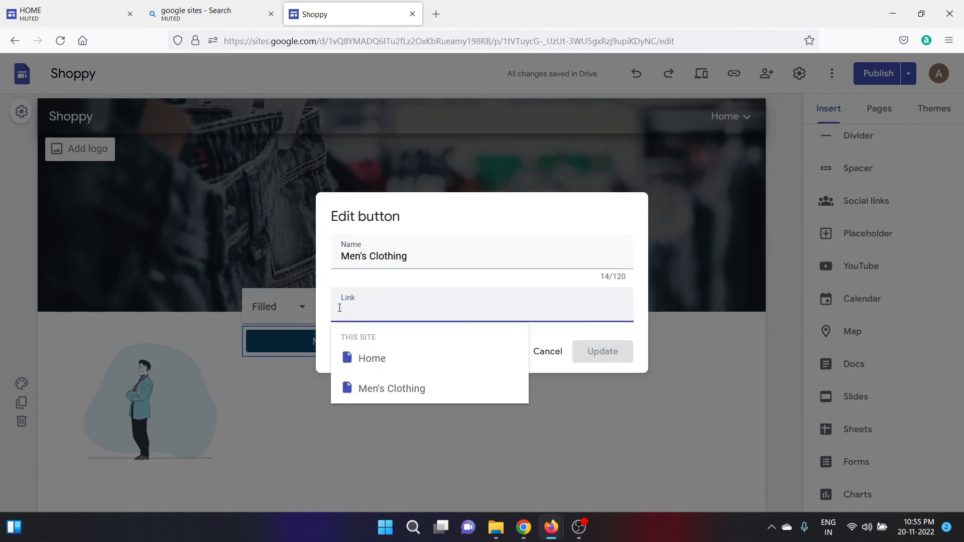
left_click(379, 389)
left_click(601, 354)
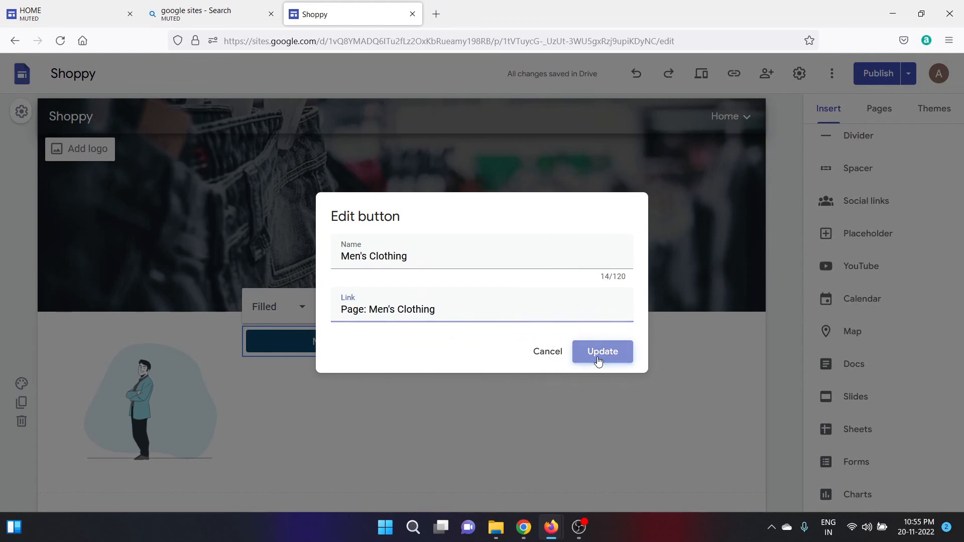
left_click(599, 361)
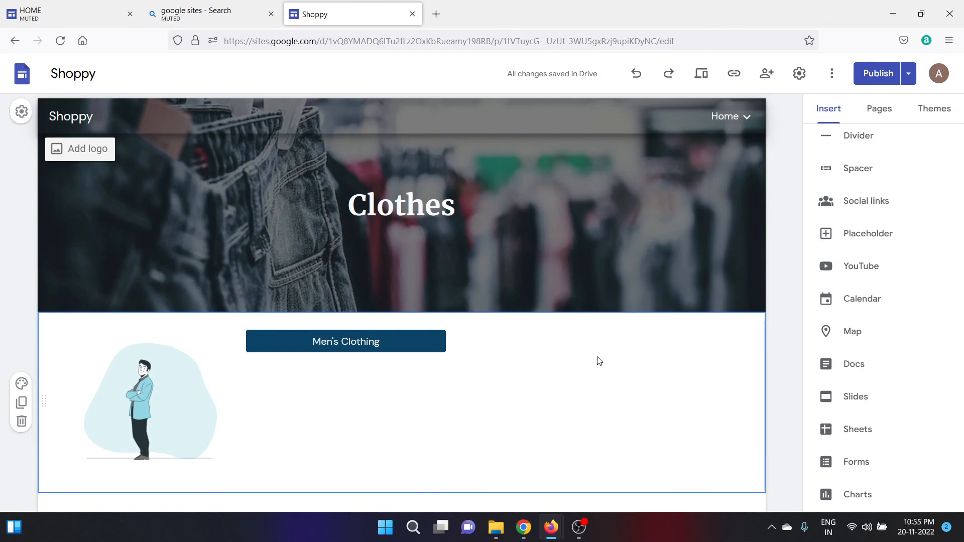
Review and publish the changes so the fixed Clothes page goes live.
left_click(873, 78)
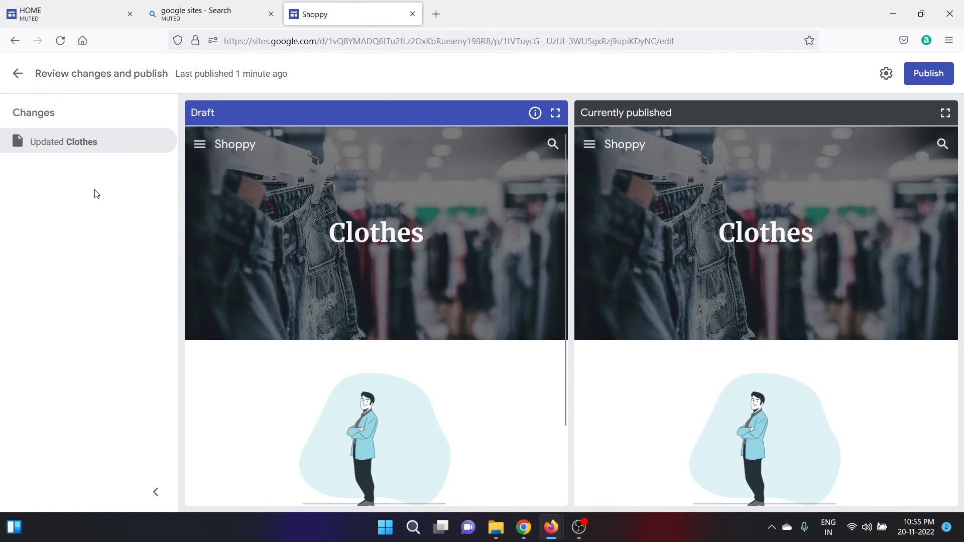
left_click(926, 75)
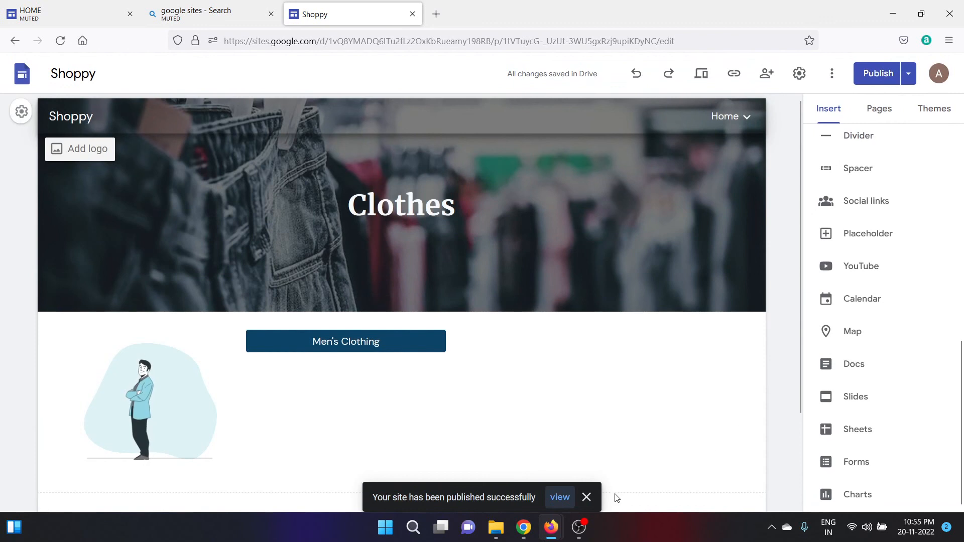
Reload the live Clothes page and confirm Men's Clothing now opens the Men's Clothing page.
mouse_move(551, 528)
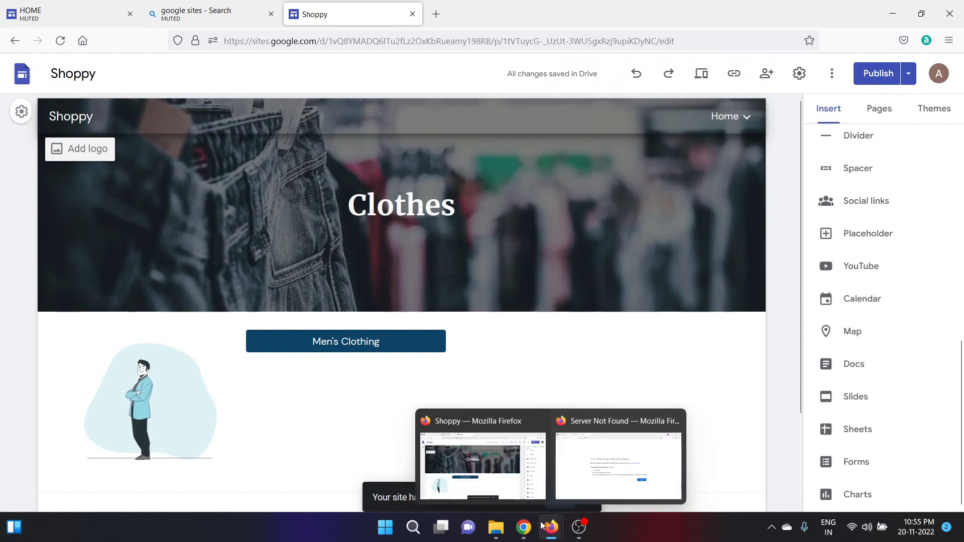
left_click(625, 451)
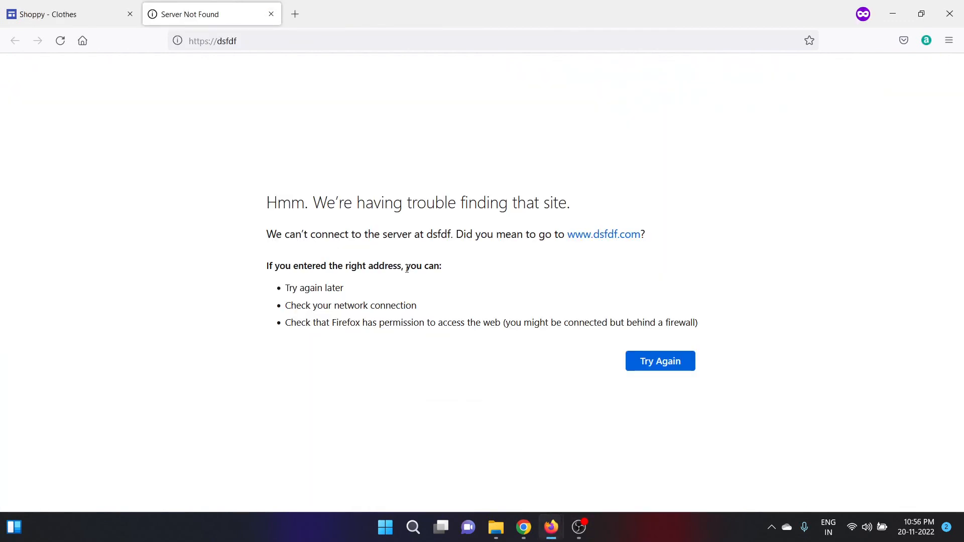
left_click(65, 16)
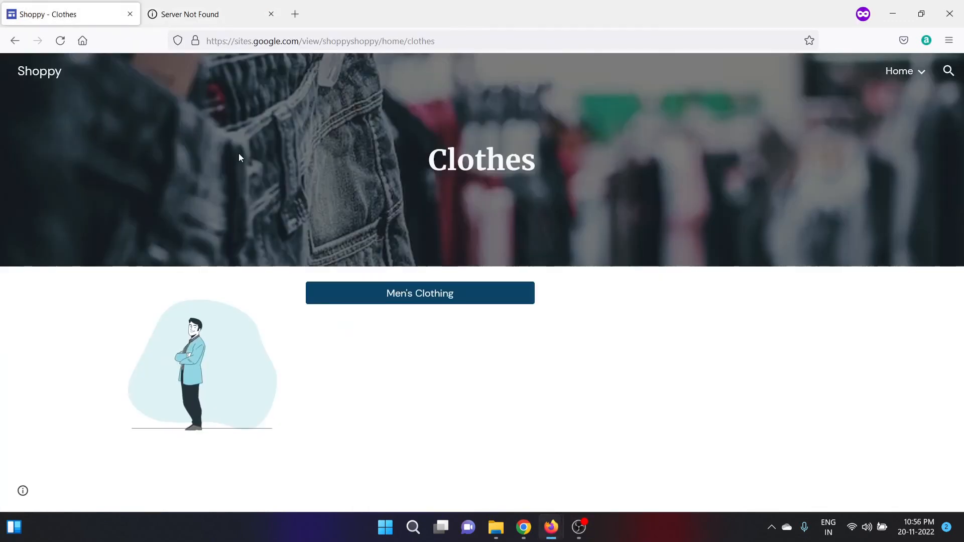
left_click(378, 303)
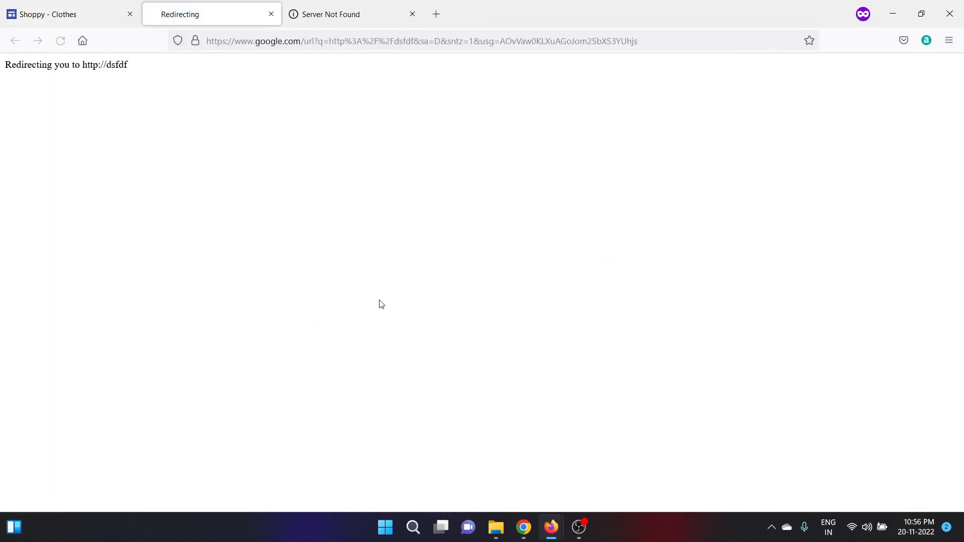
left_click(76, 5)
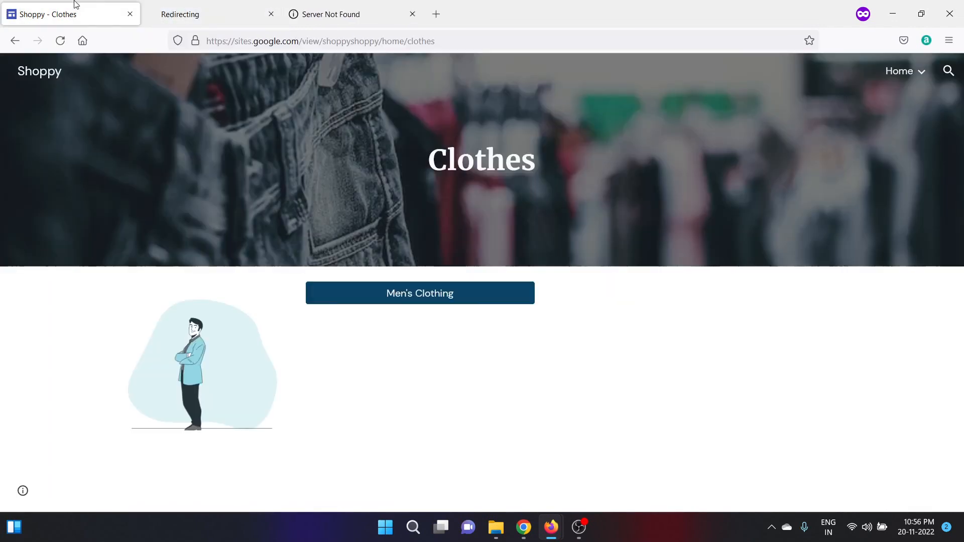
left_click(61, 40)
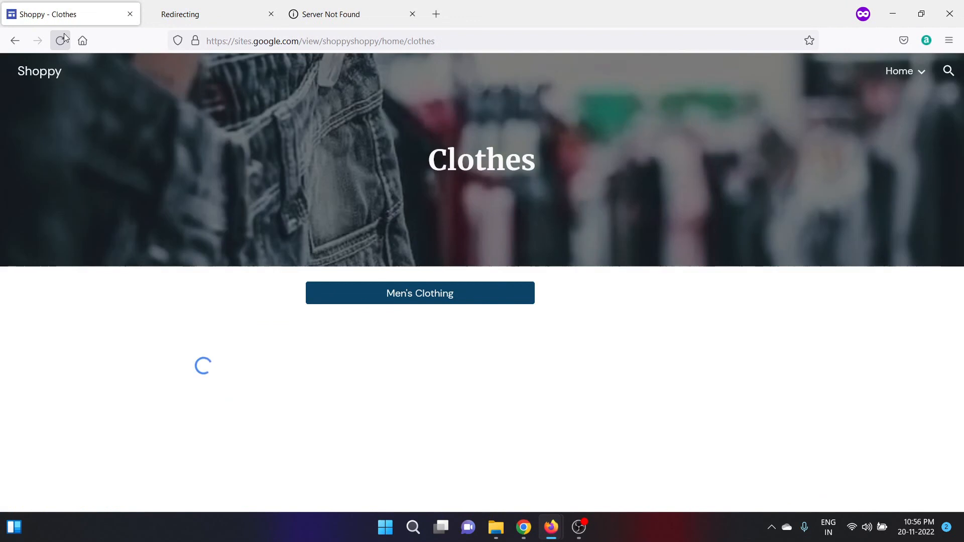
left_click(395, 299)
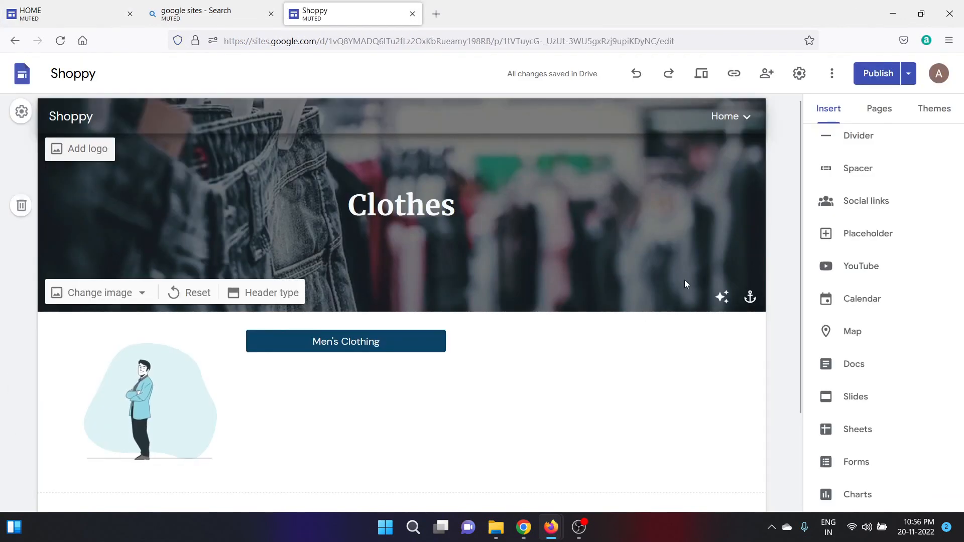
Preview Men's Clothing and follow the Colorplus shirt card's Shop now to the Amazon product page.
left_click(707, 87)
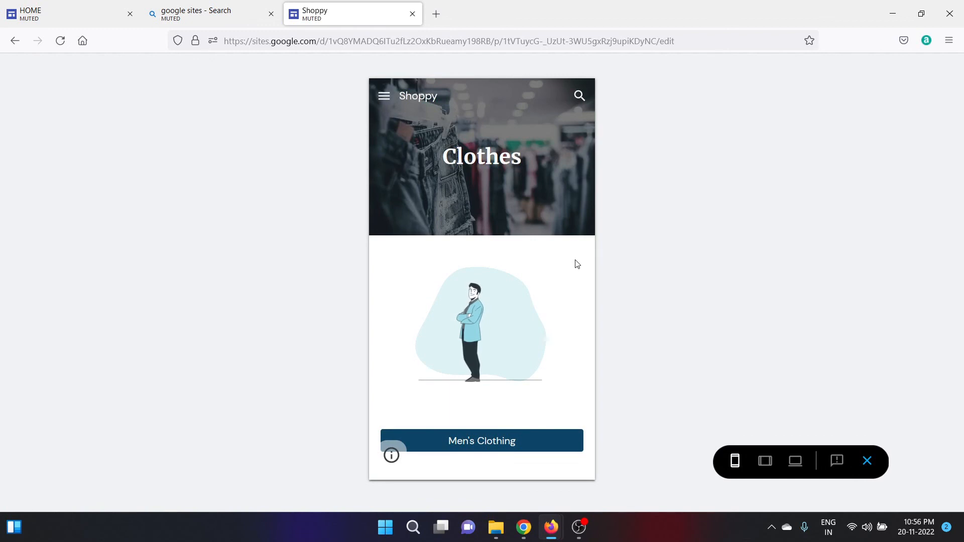
left_click(478, 450)
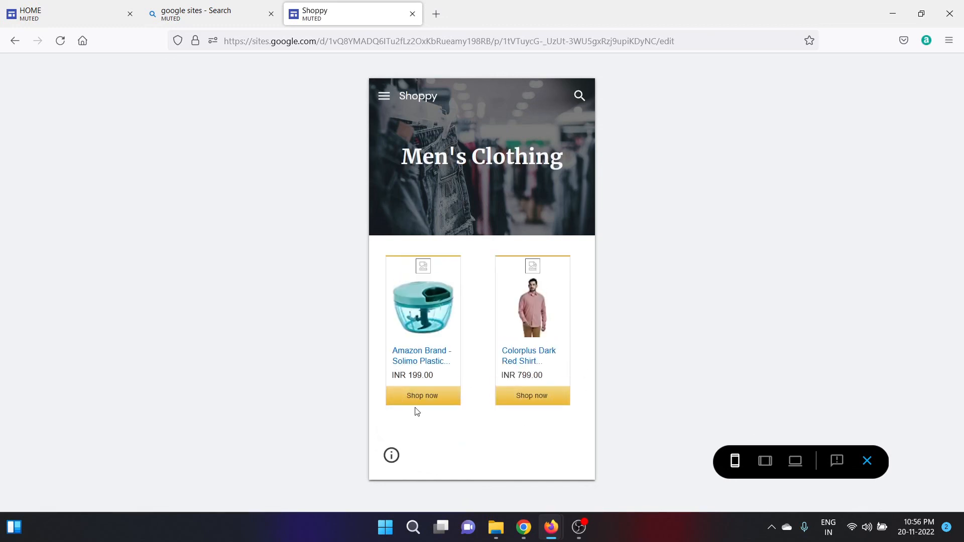
left_click(521, 397)
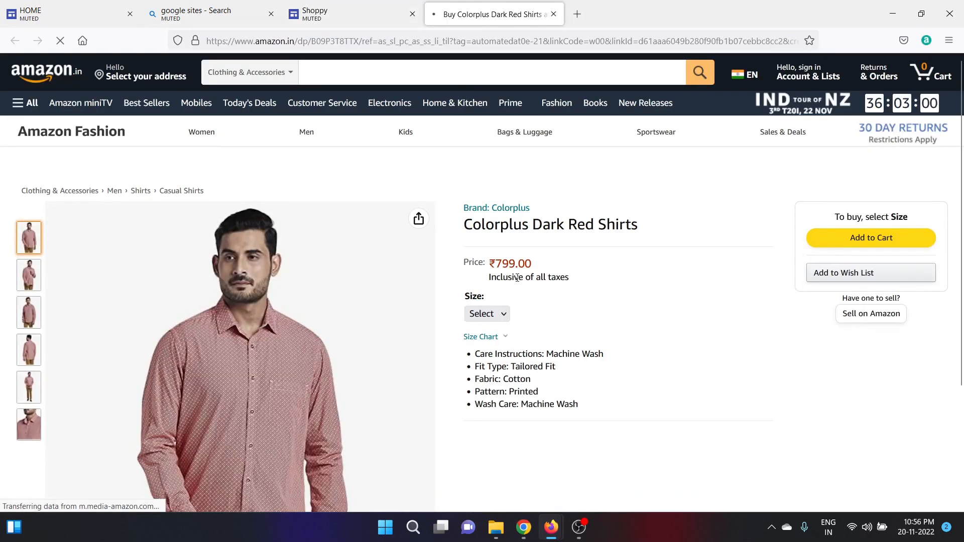
mouse_move(962, 75)
left_mouse_down()
mouse_move(963, 140)
mouse_move(960, 71)
left_mouse_up()
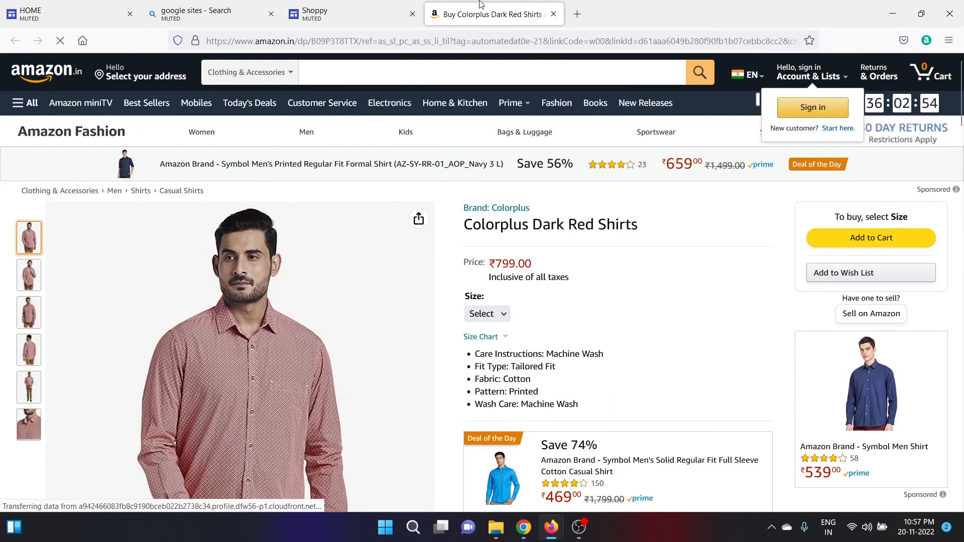
left_click(362, 8)
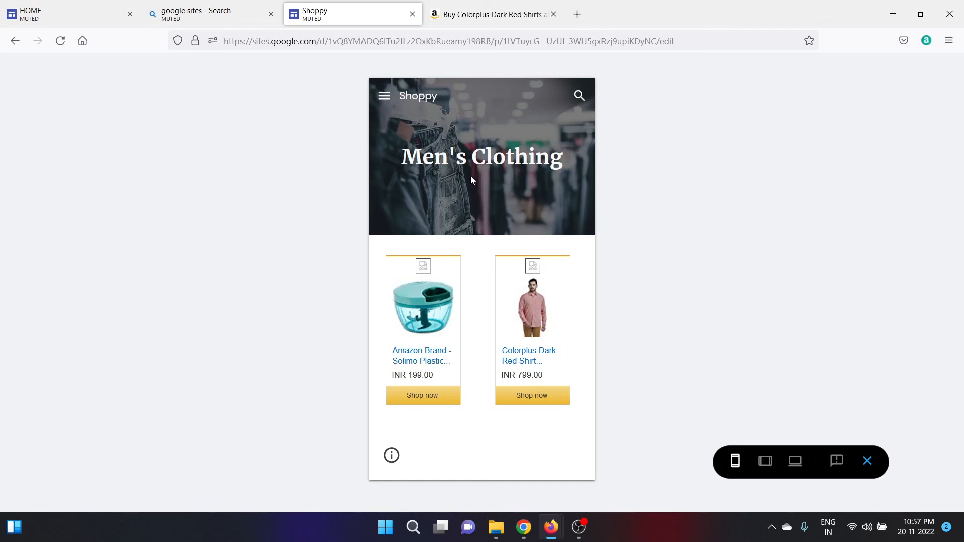
mouse_move(557, 528)
Strip /home/clothes/mens-clothing from the live site's URL and load the base address.
left_click(186, 6)
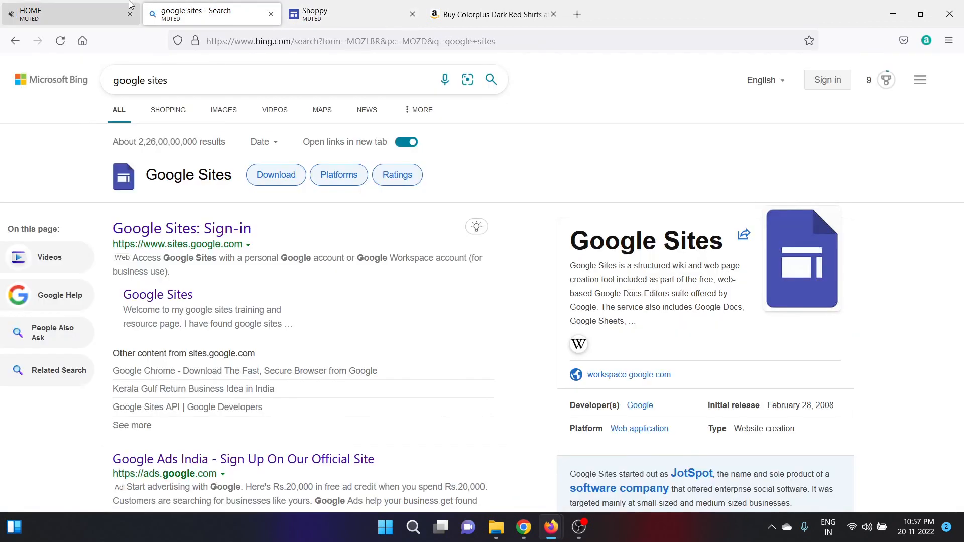
left_click(101, 4)
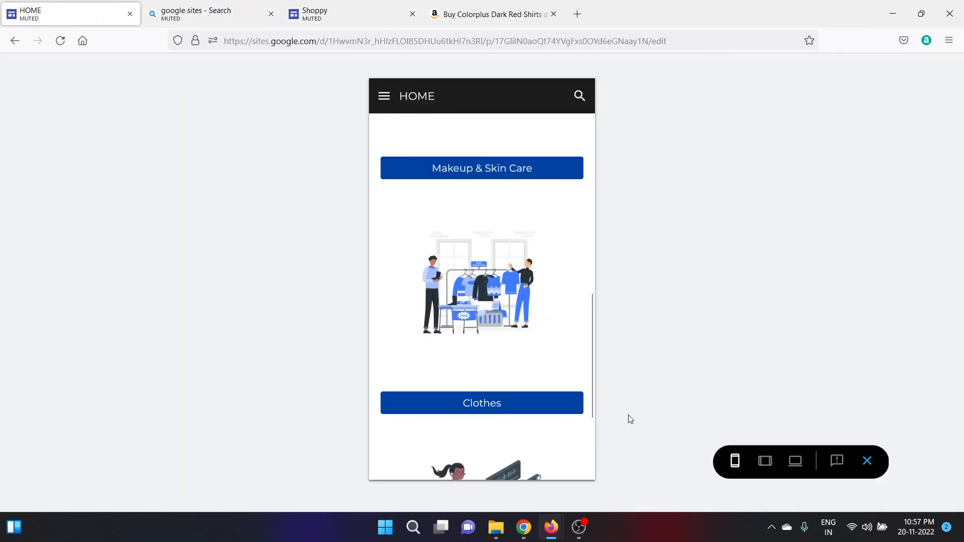
mouse_move(552, 538)
left_click(599, 484)
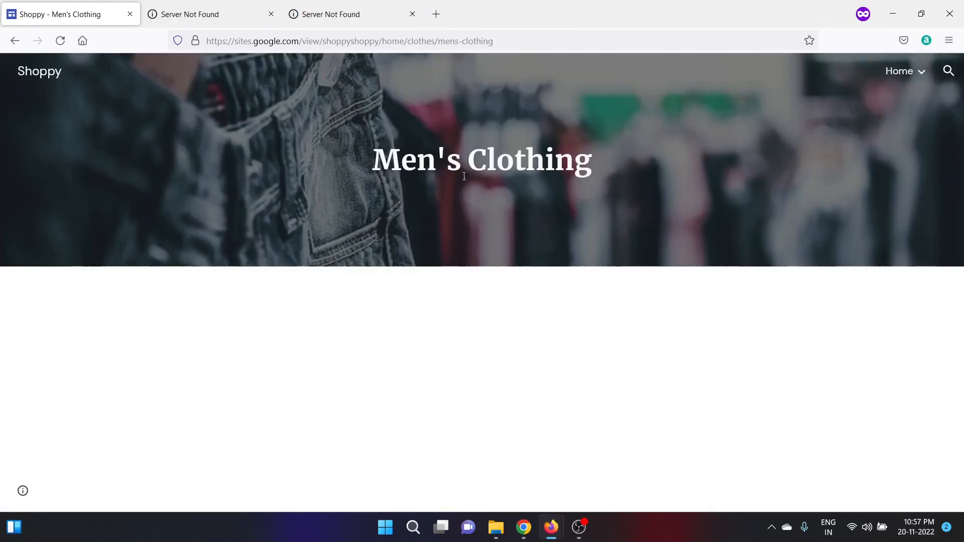
left_click_drag(381, 47, 514, 39)
key("BackSpace")
key("Return")
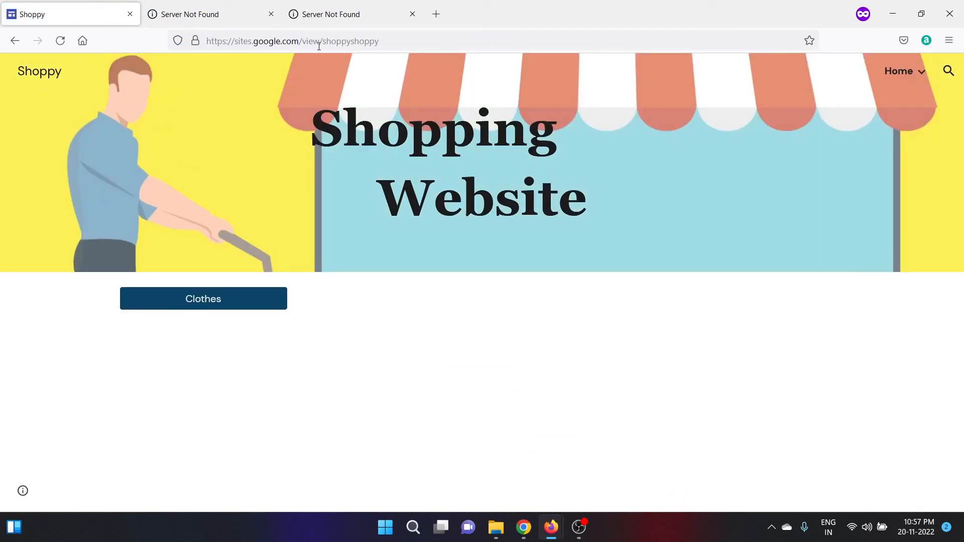
Return to the HOME site's mobile preview window.
left_click_drag(327, 43, 380, 49)
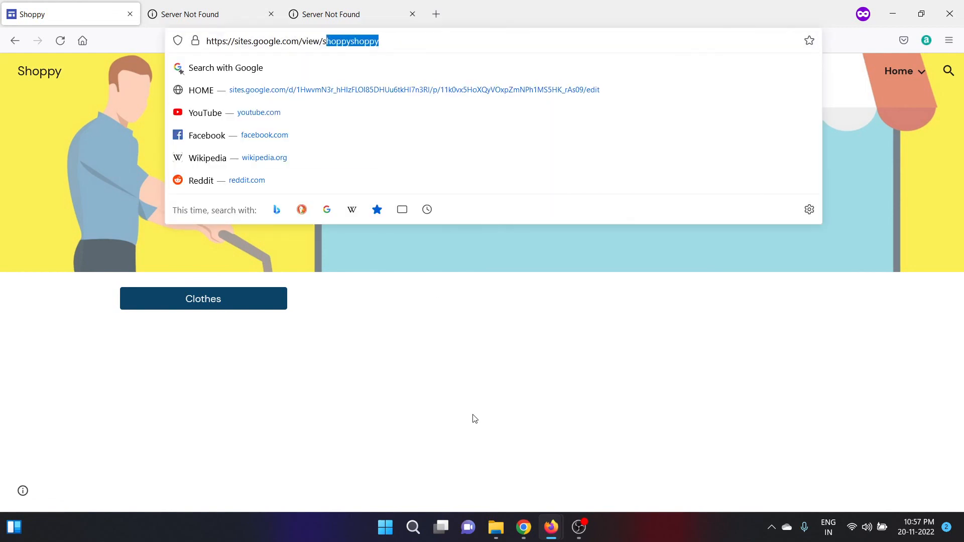
left_click(474, 419)
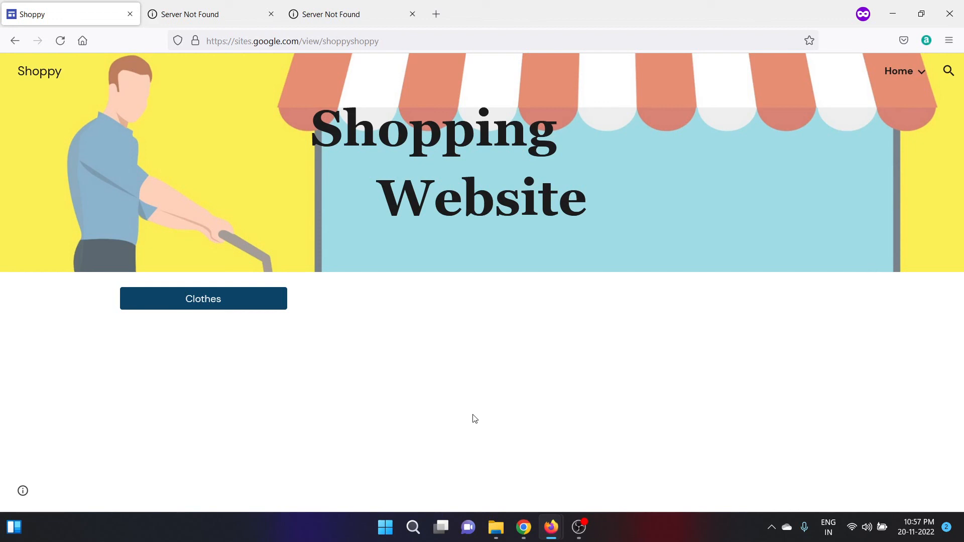
mouse_move(557, 517)
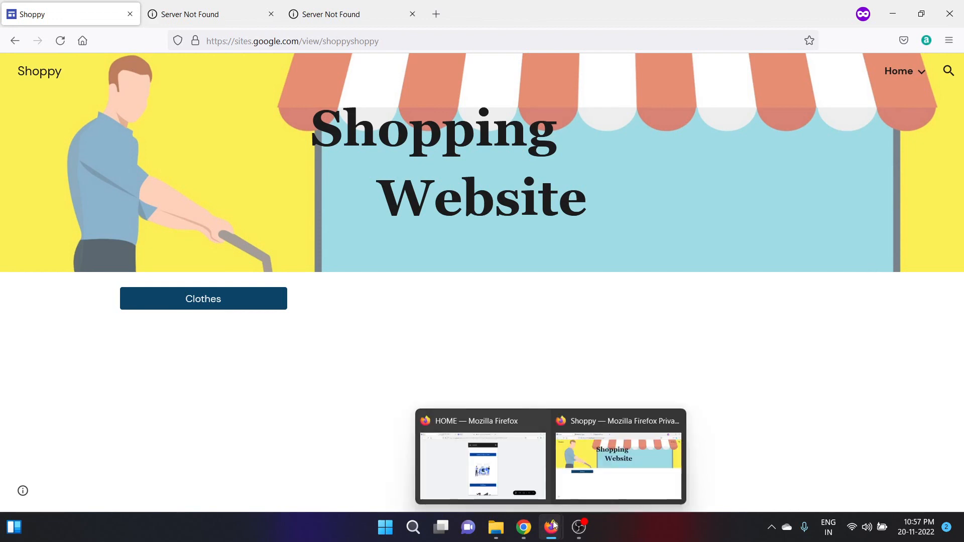
left_click(504, 463)
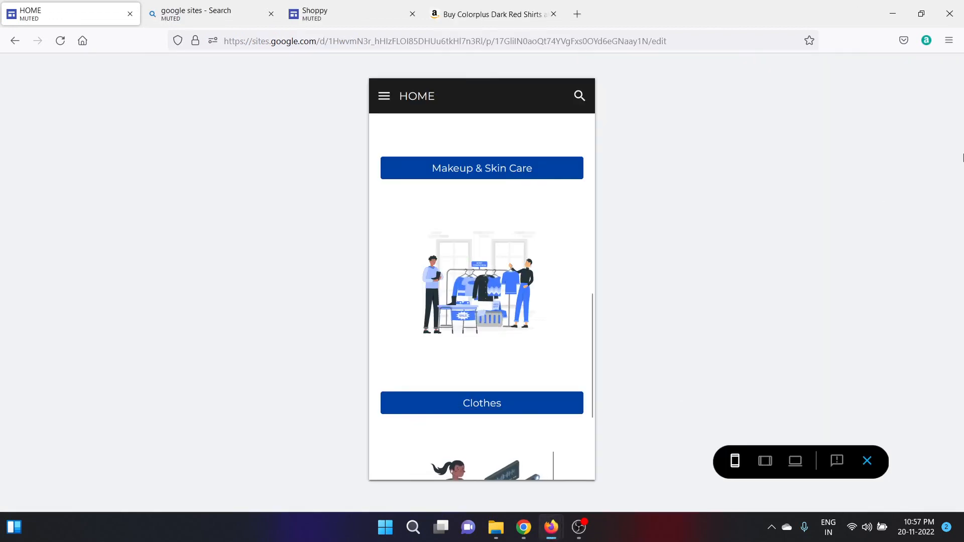
Exit preview and start Custom domains setup in Settings, choosing Buy a domain.
left_click(871, 466)
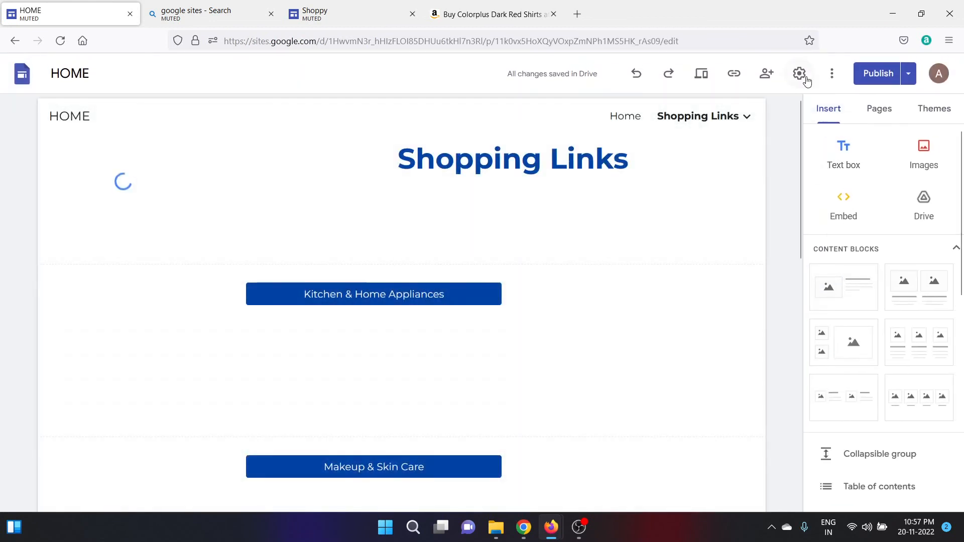
left_click(805, 77)
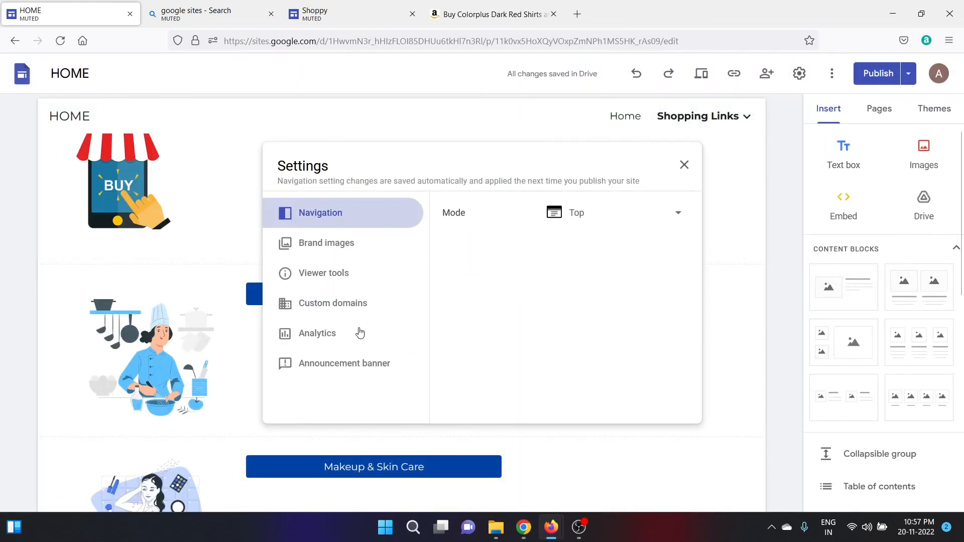
left_click(338, 309)
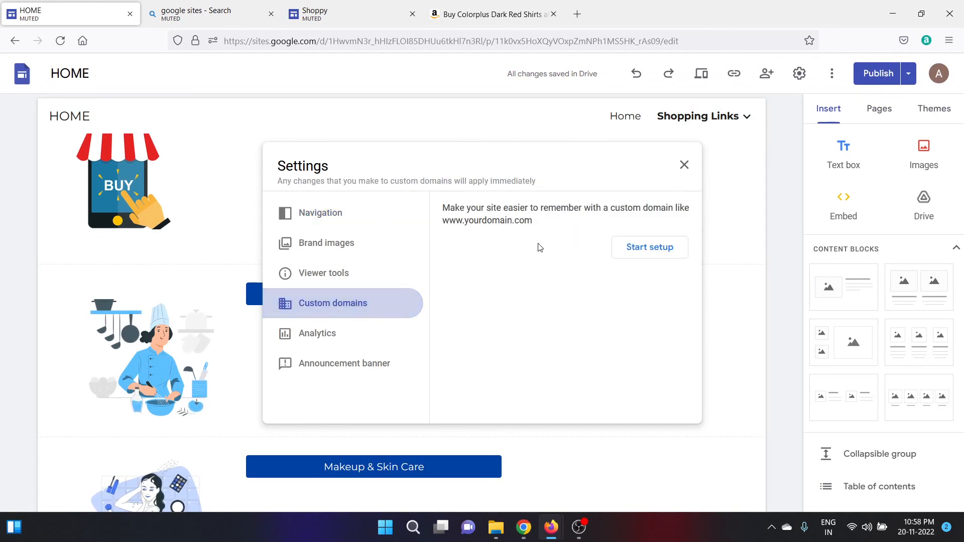
left_click(657, 247)
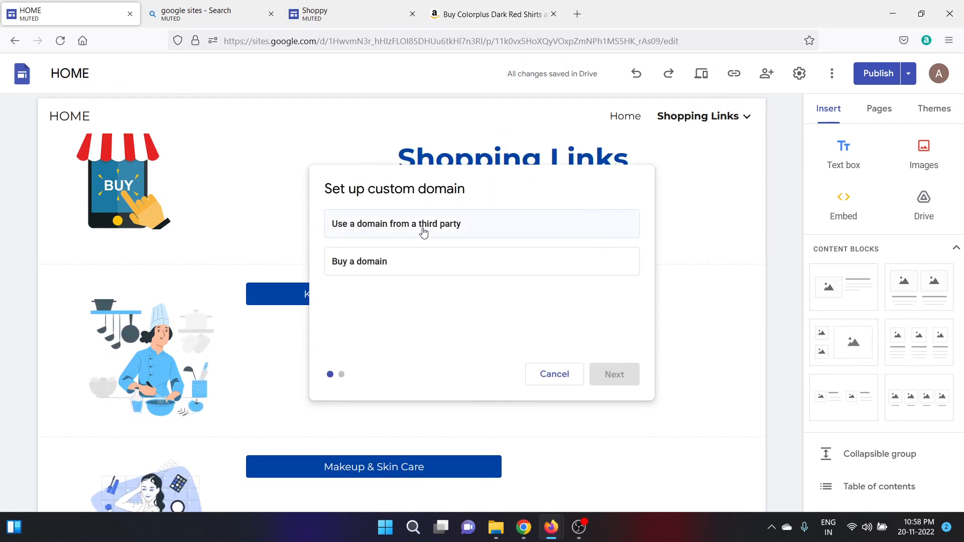
left_click(423, 263)
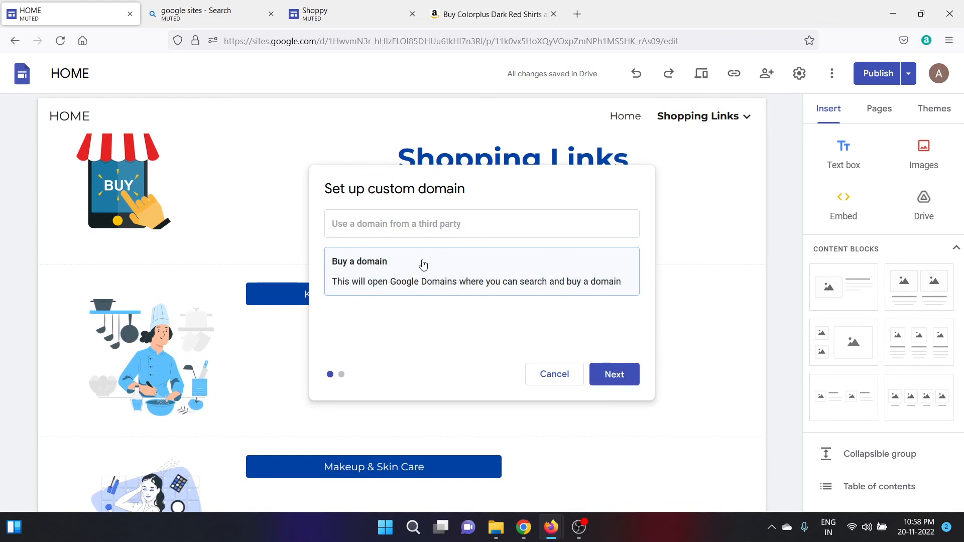
left_click(606, 375)
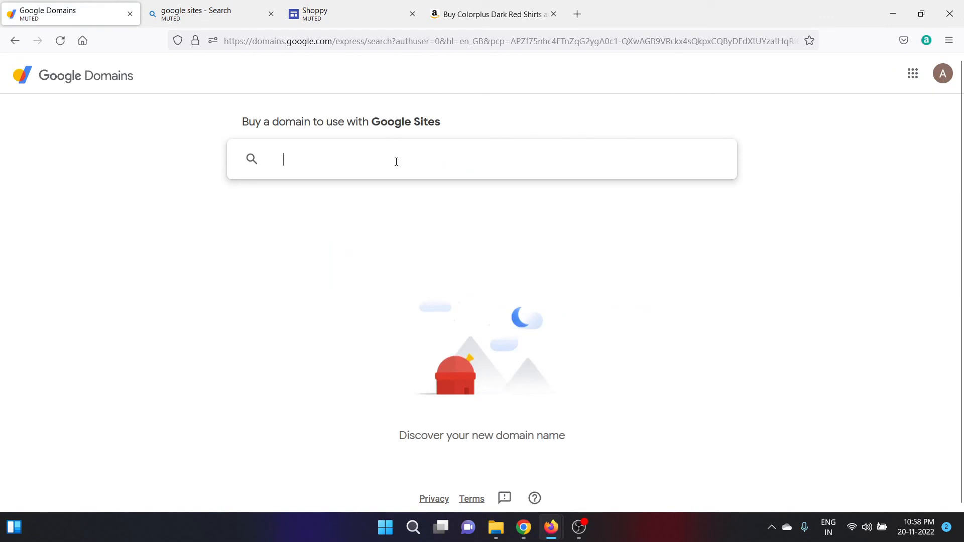
type("www.sho")
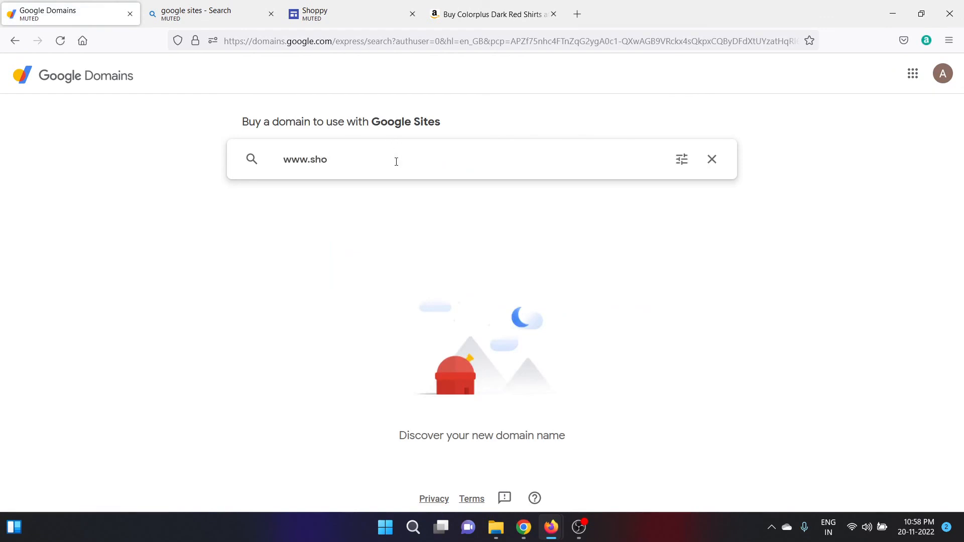
type("ppyshoppy.com")
key("Return")
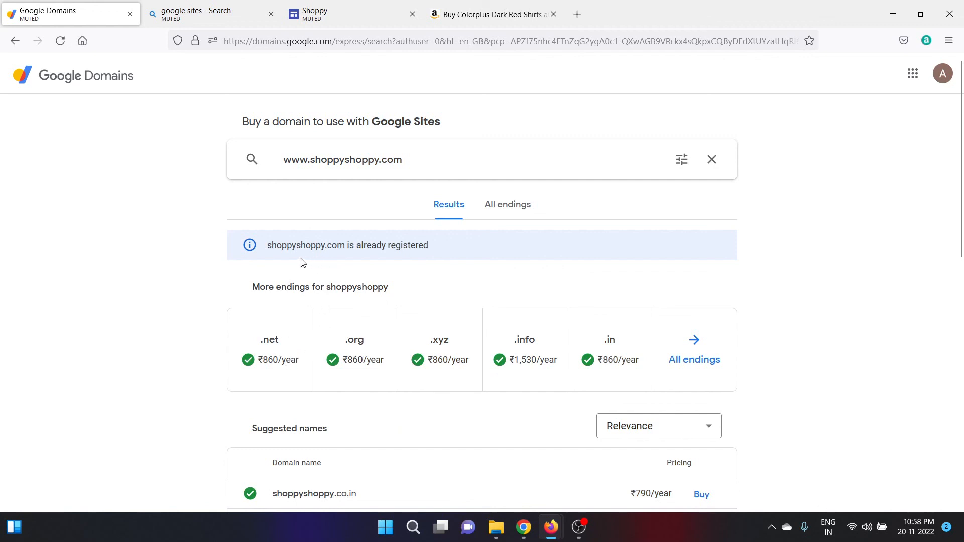
left_click_drag(431, 248, 272, 247)
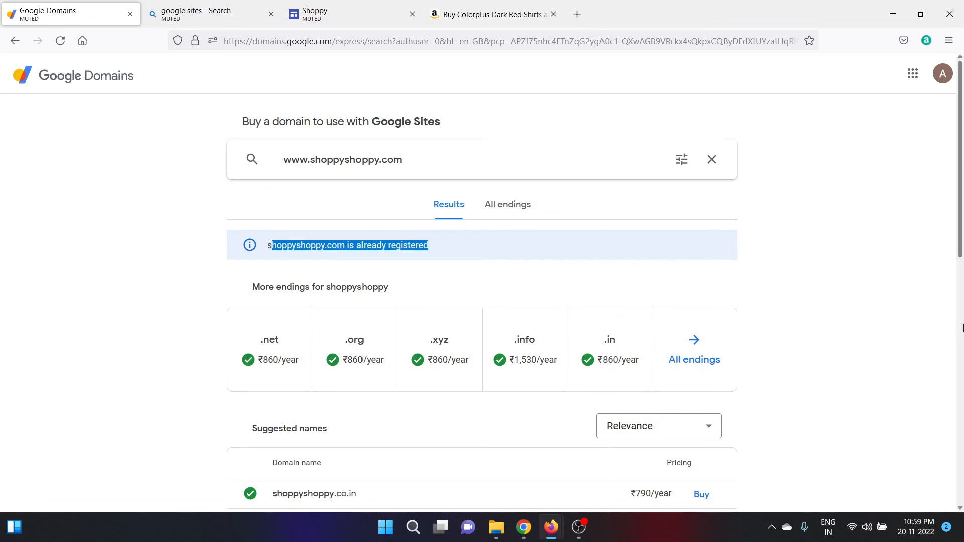
left_click(963, 328)
left_click_drag(963, 328, 963, 162)
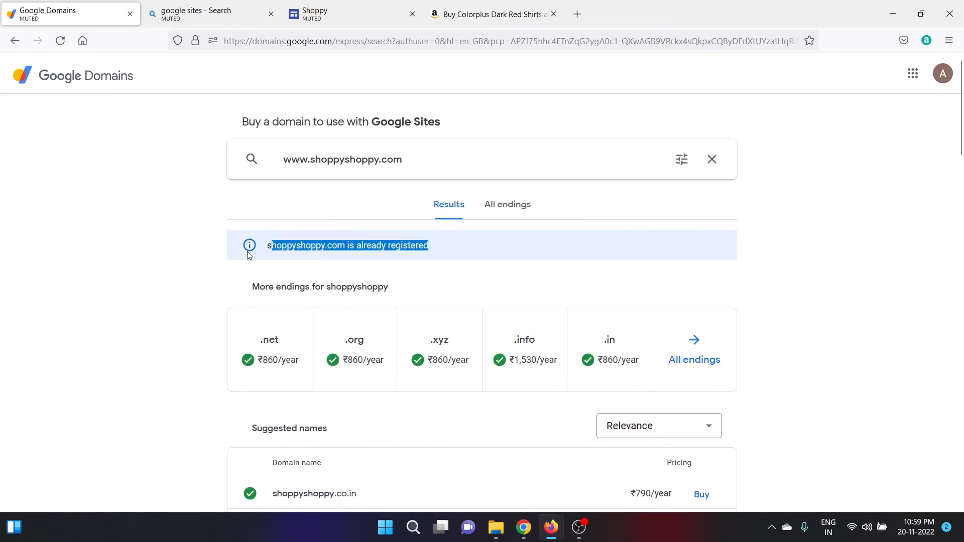